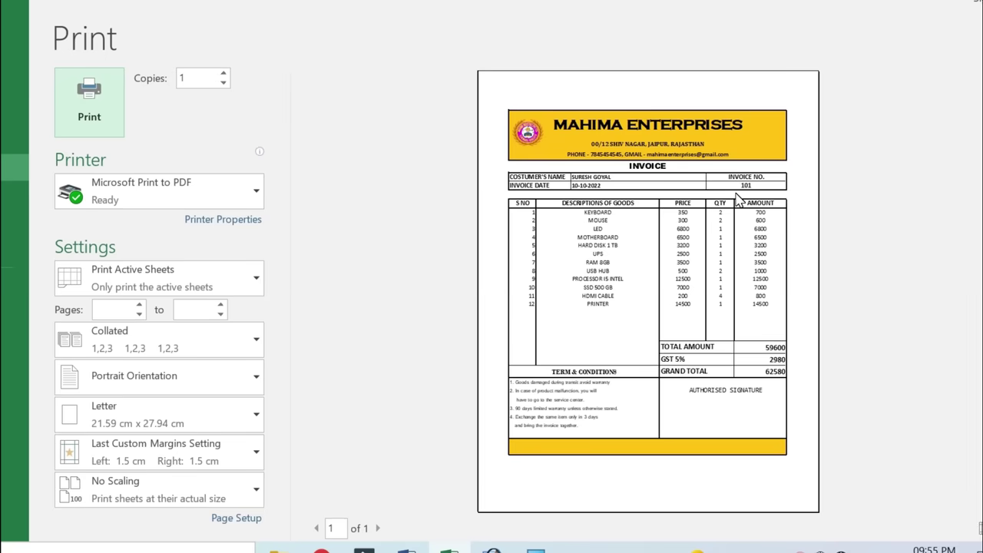
# Leave print preview and scroll through the finished invoice showing the 62580 grand total.
pyautogui.press('Escape')
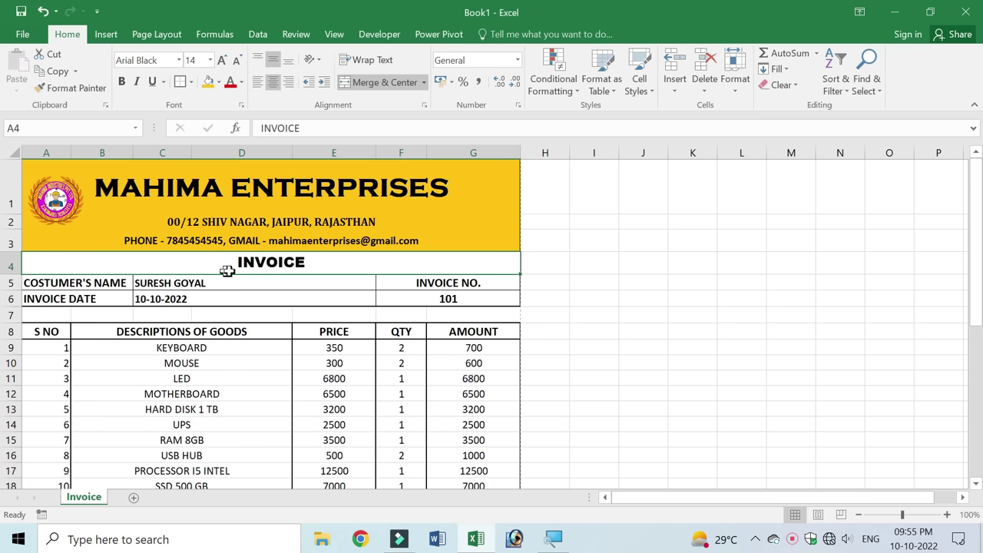
pyautogui.scroll(-1, 254, 265)
pyautogui.scroll(-1, 253, 265)
pyautogui.scroll(-2, 254, 265)
pyautogui.scroll(-1, 285, 366)
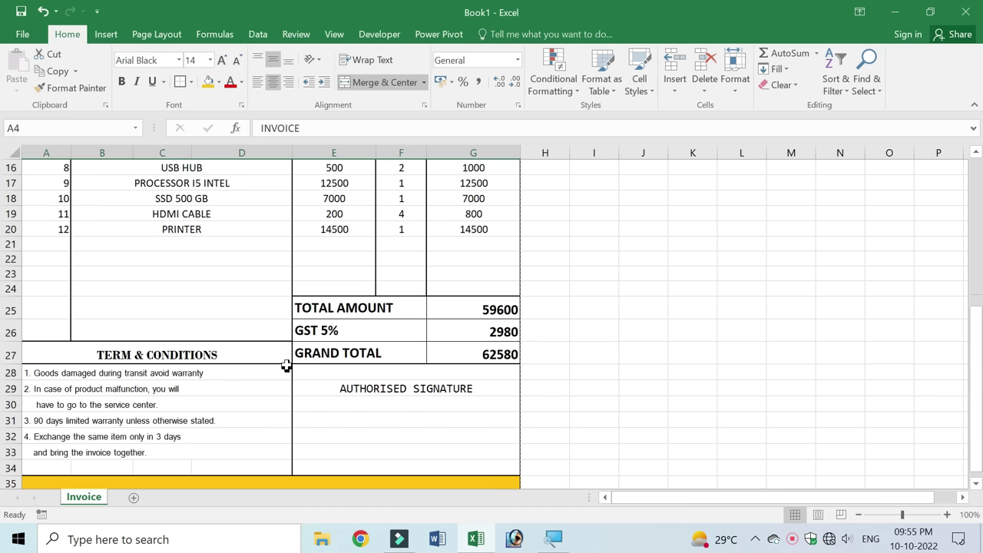
pyautogui.scroll(5, 292, 315)
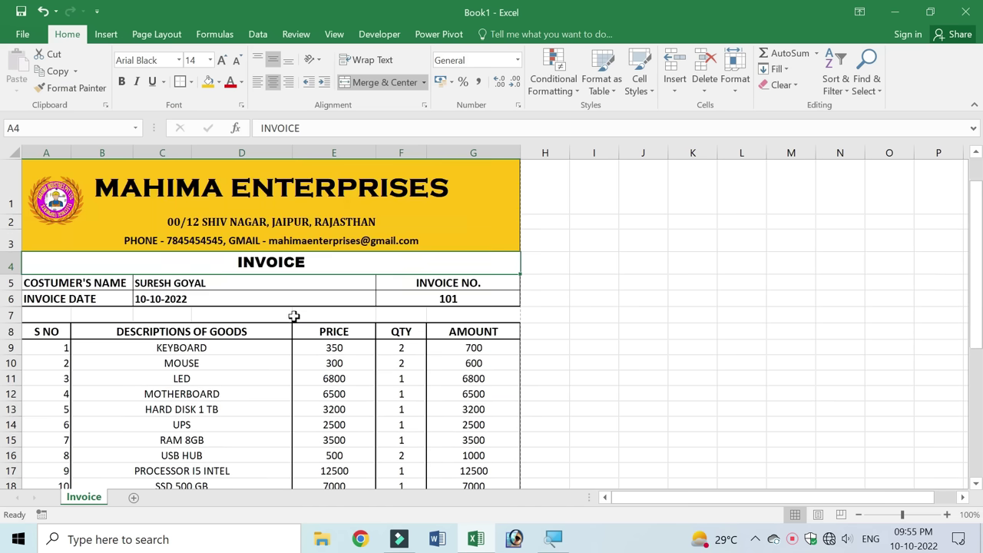
# On a new sheet, enter MAHIMA ENTERPRISES merged and centred across A1:G1.
pyautogui.click(134, 498)
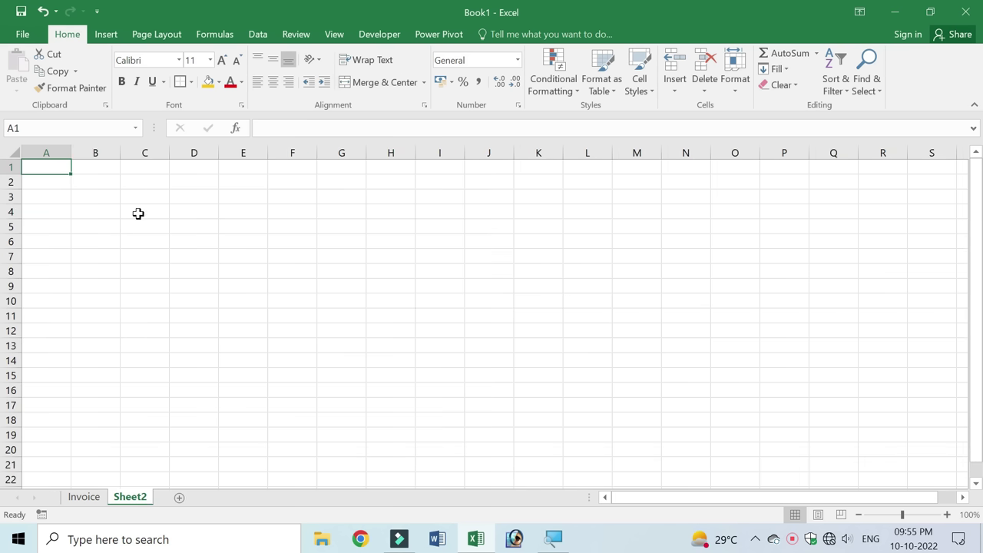
pyautogui.moveTo(48, 165); pyautogui.dragTo(339, 166)
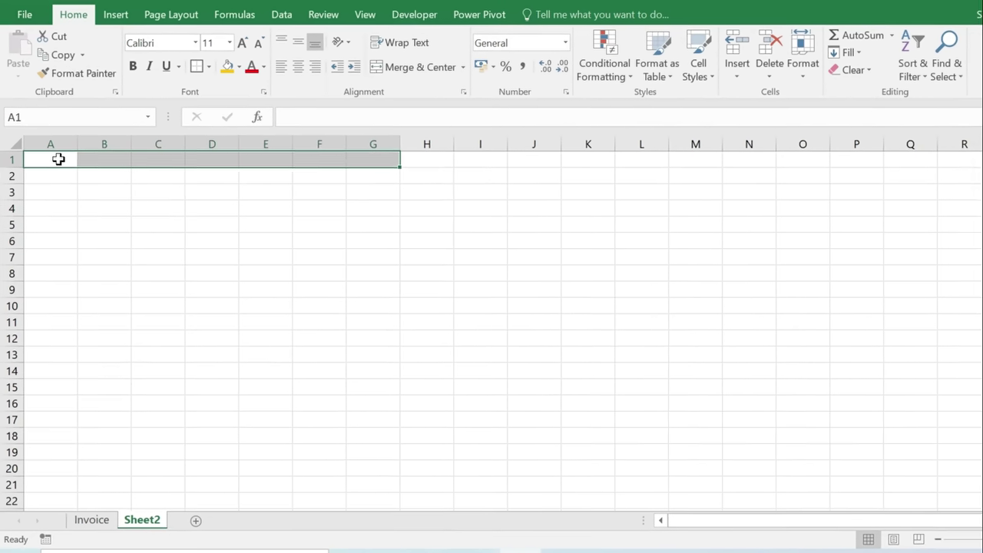
pyautogui.moveTo(54, 165); pyautogui.dragTo(346, 163)
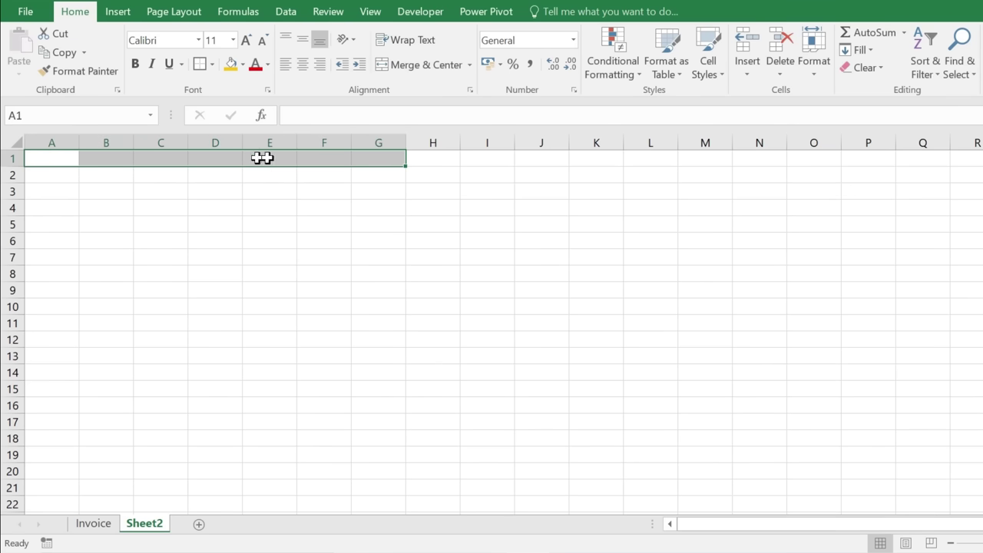
pyautogui.click(430, 67)
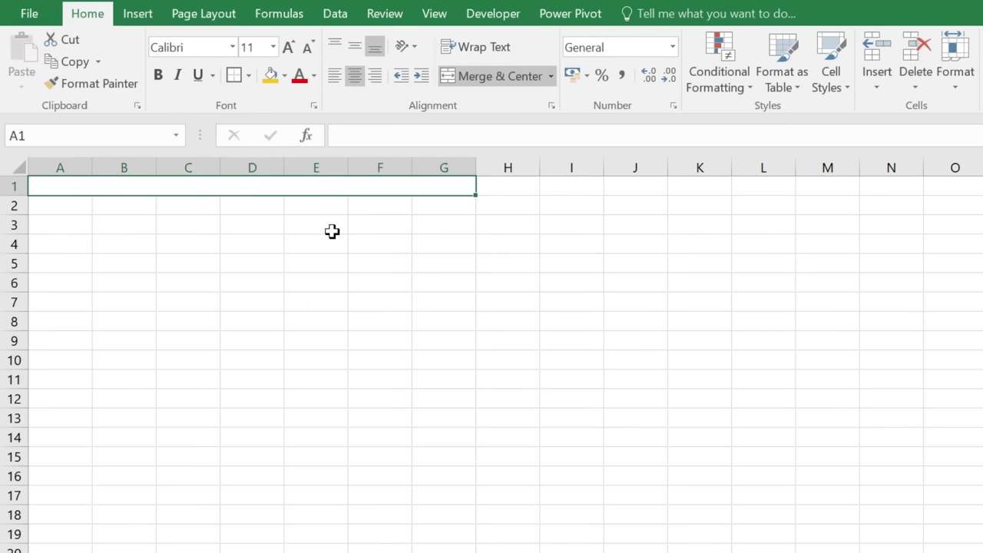
pyautogui.write('MAHIMA E')
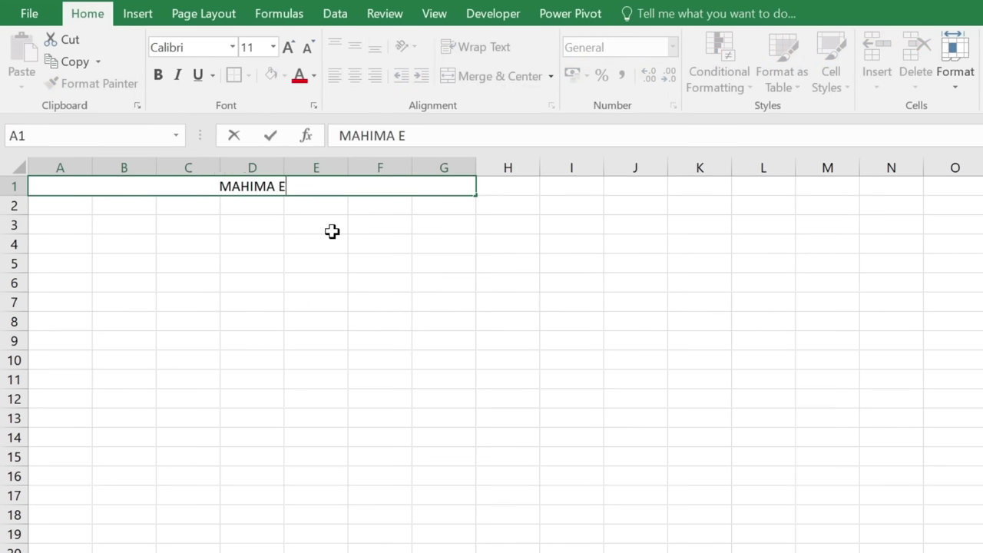
pyautogui.write('NTERPRISES')
pyautogui.click(176, 206)
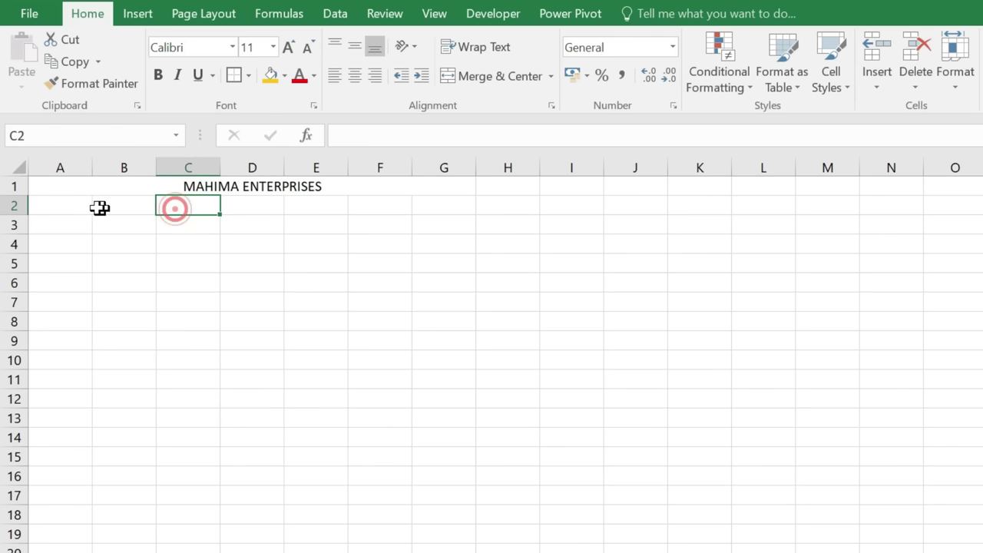
pyautogui.click(69, 203)
pyautogui.moveTo(69, 204); pyautogui.dragTo(440, 210)
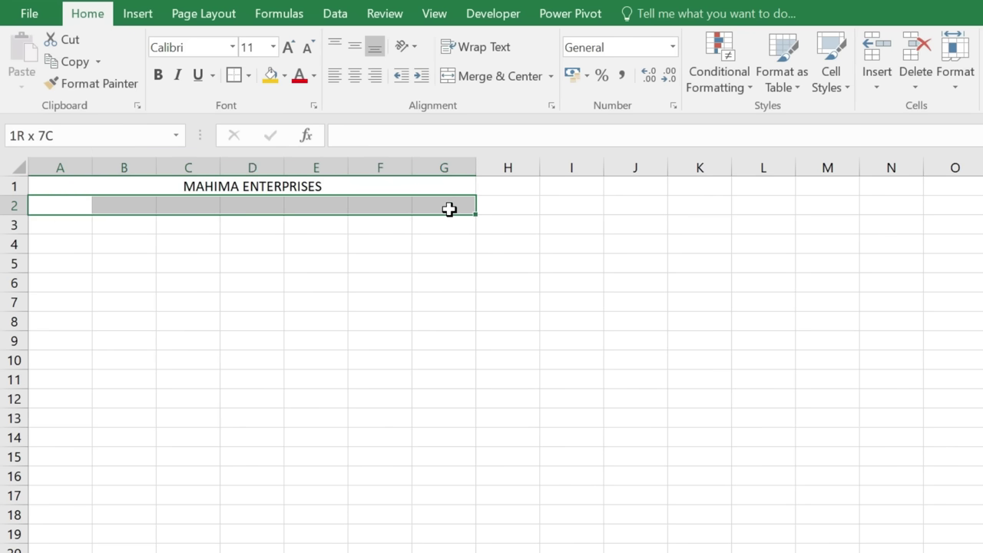
pyautogui.click(492, 75)
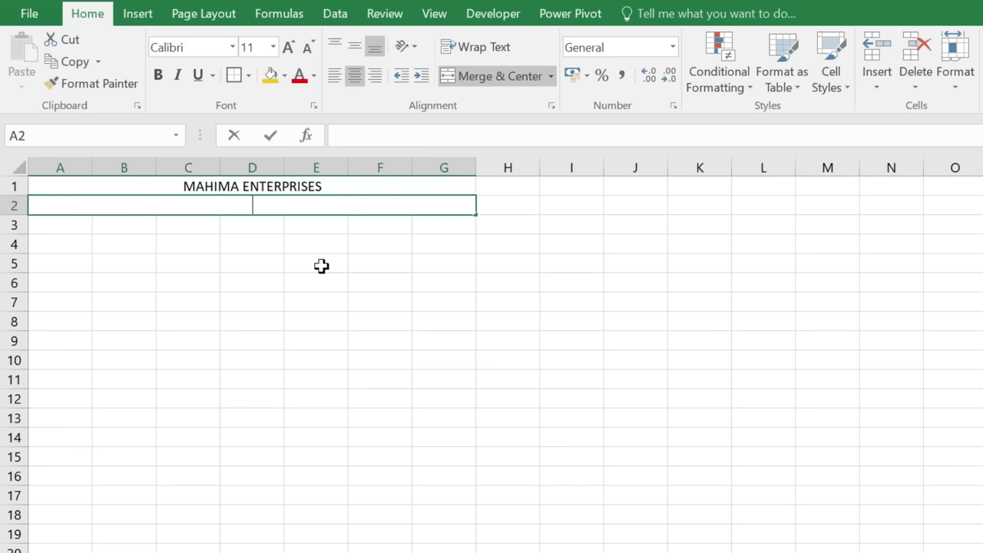
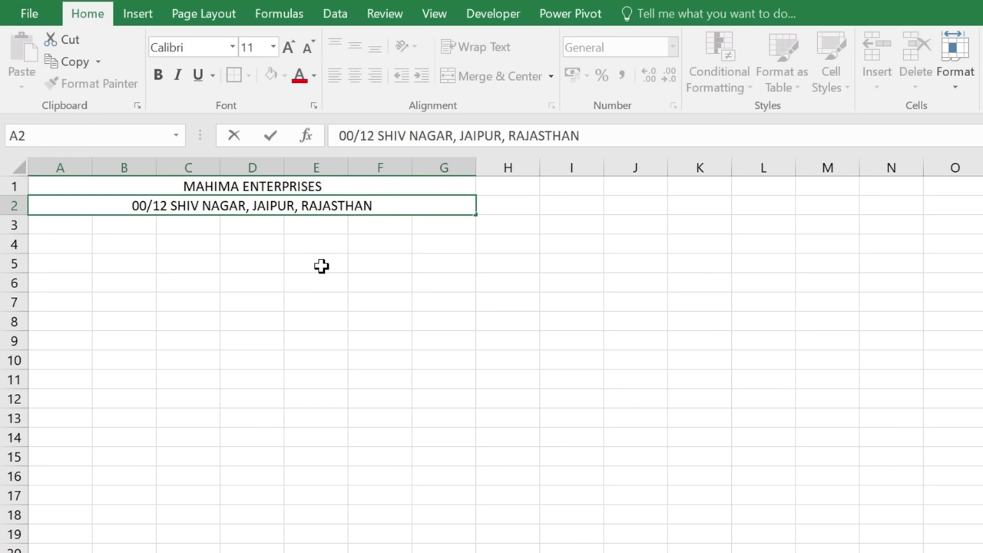
pyautogui.press('Return')
# Enter the company phone number and Gmail address merged and centred across A3:F3.
pyautogui.moveTo(63, 225)
pyautogui.mouseDown()
pyautogui.moveTo(312, 234)
pyautogui.moveTo(380, 227)
pyautogui.mouseUp()
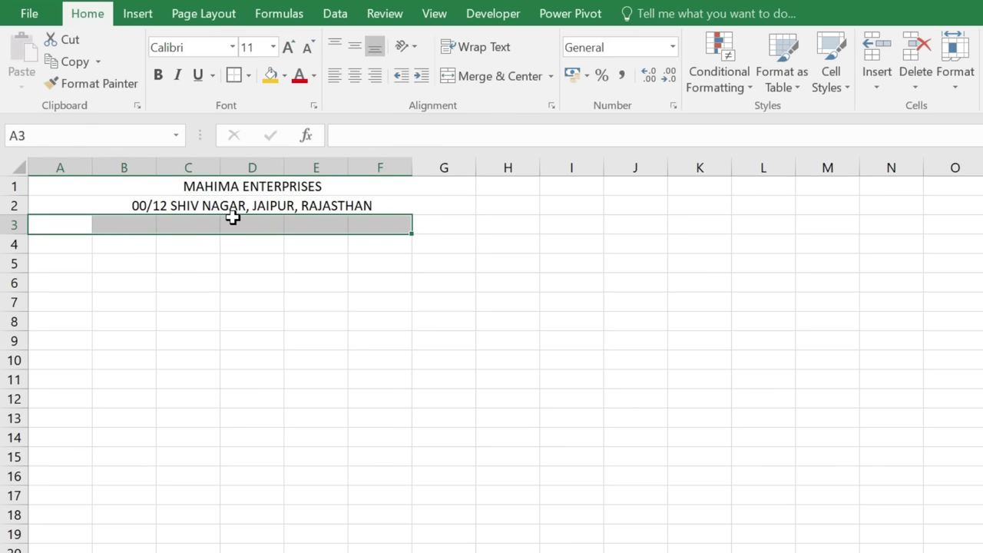
pyautogui.click(487, 76)
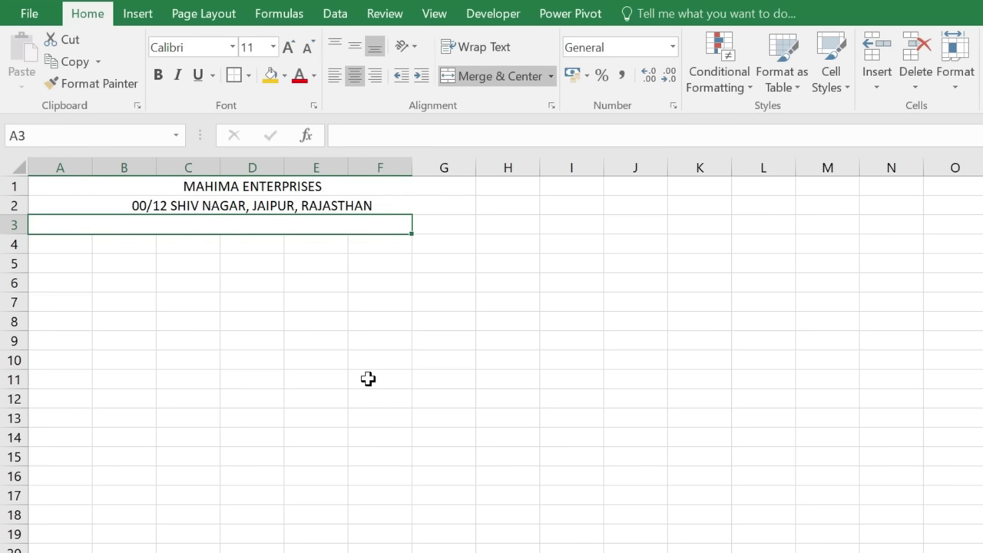
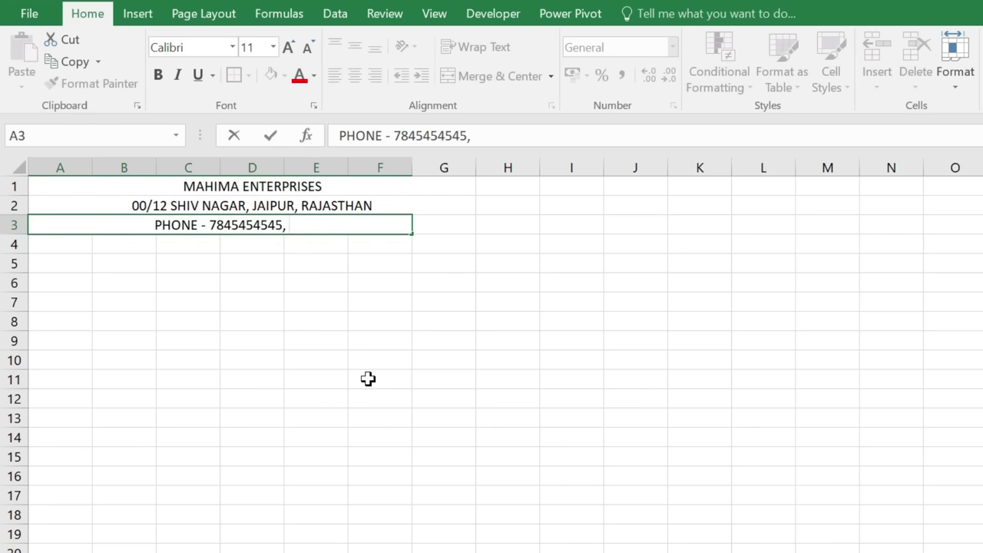
pyautogui.write(' GMAILC')
pyautogui.press('BackSpace')
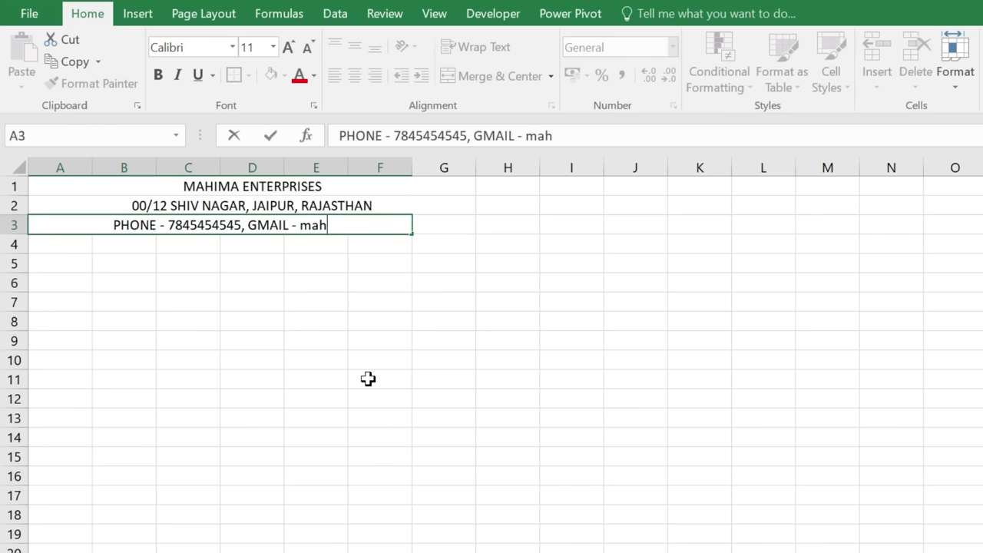
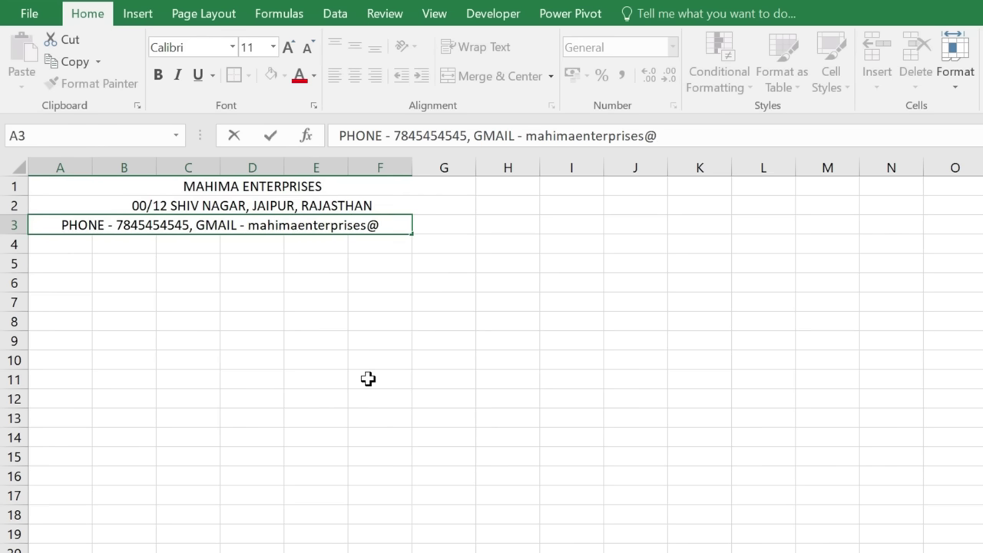
pyautogui.hotkey('ctrl', 'Return')
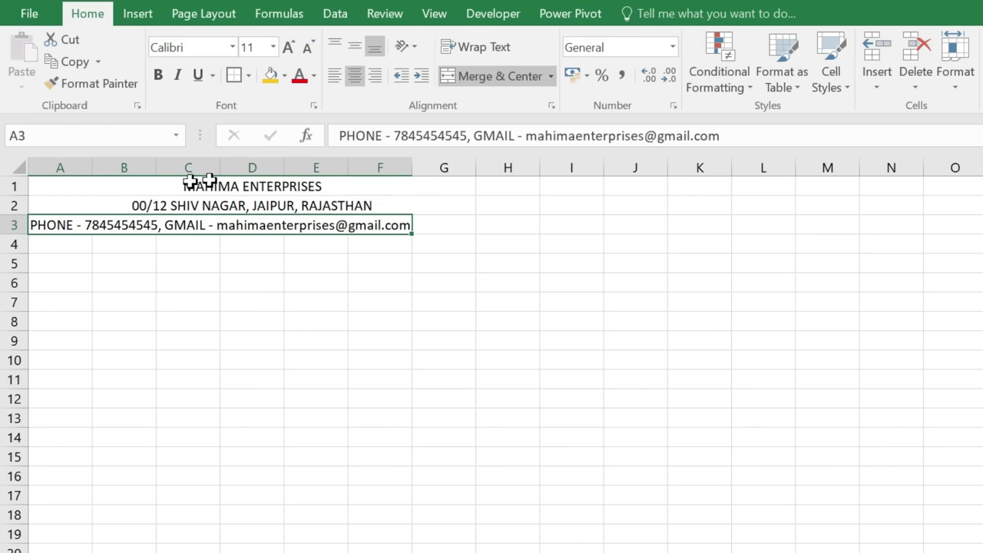
# Widen columns C through F so the contact line fits.
pyautogui.moveTo(219, 167); pyautogui.dragTo(242, 164)
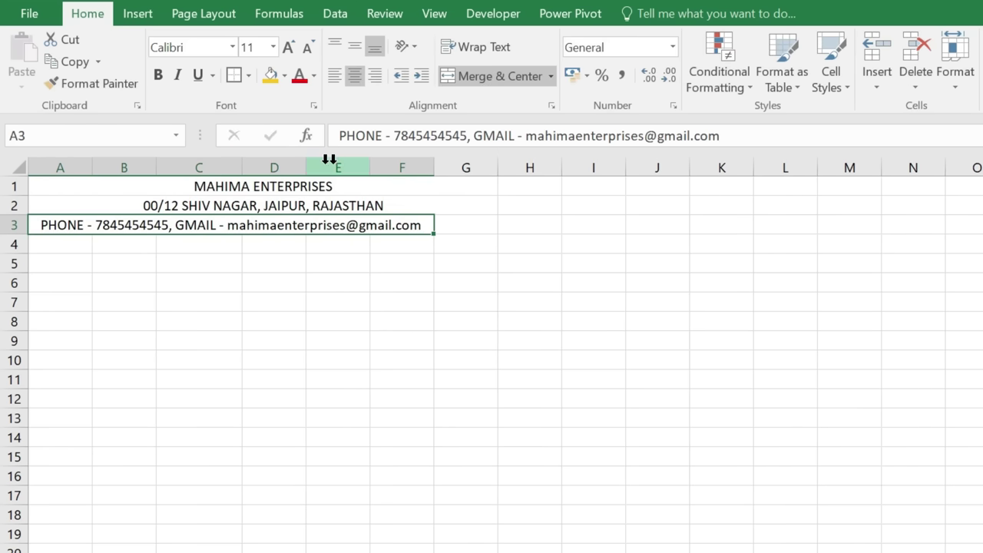
pyautogui.moveTo(306, 164); pyautogui.dragTo(400, 164)
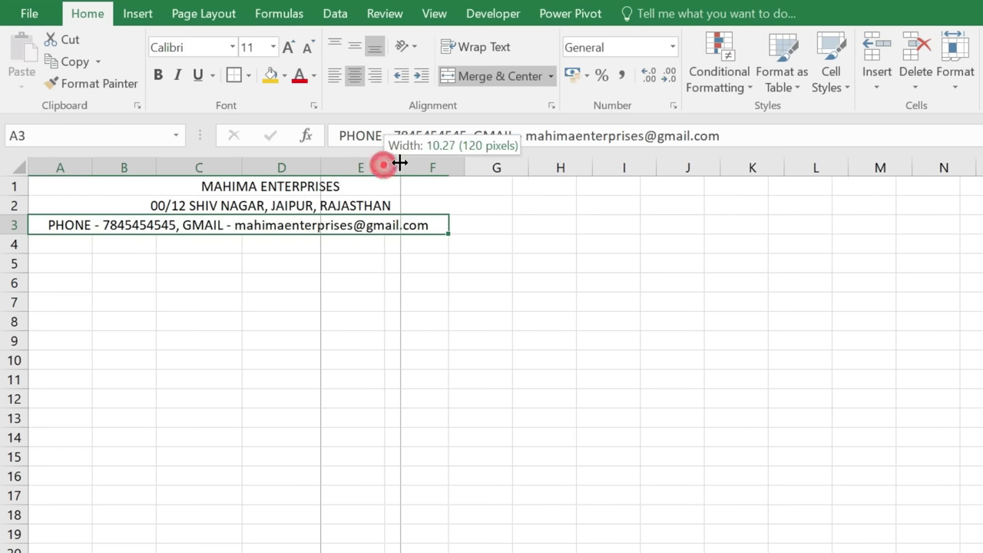
pyautogui.moveTo(465, 165); pyautogui.dragTo(487, 164)
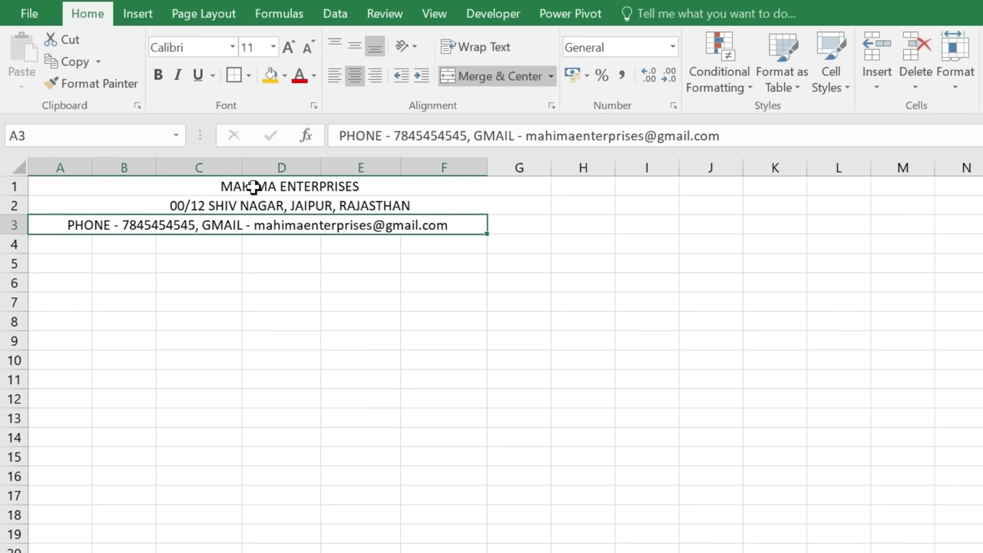
# Format the MAHIMA ENTERPRISES title in bold Copperplate Gothic at a larger size.
pyautogui.click(254, 185)
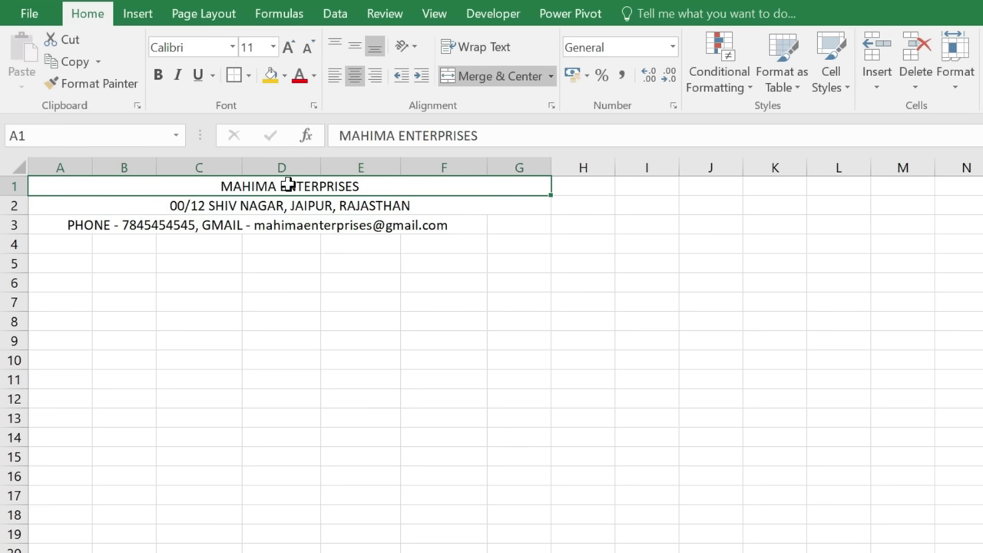
pyautogui.click(232, 47)
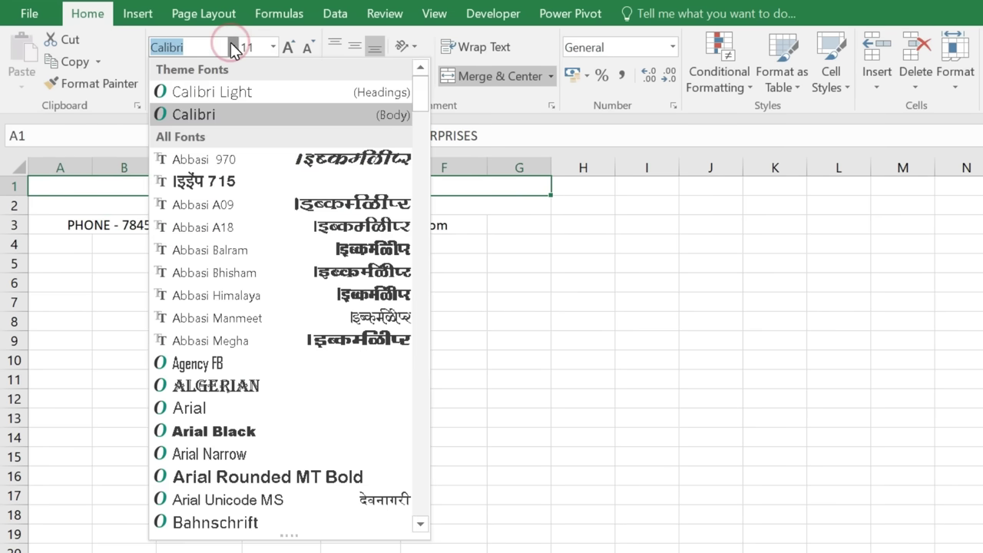
pyautogui.scroll(-5, 220, 374)
pyautogui.scroll(-10, 220, 374)
pyautogui.scroll(-4, 223, 379)
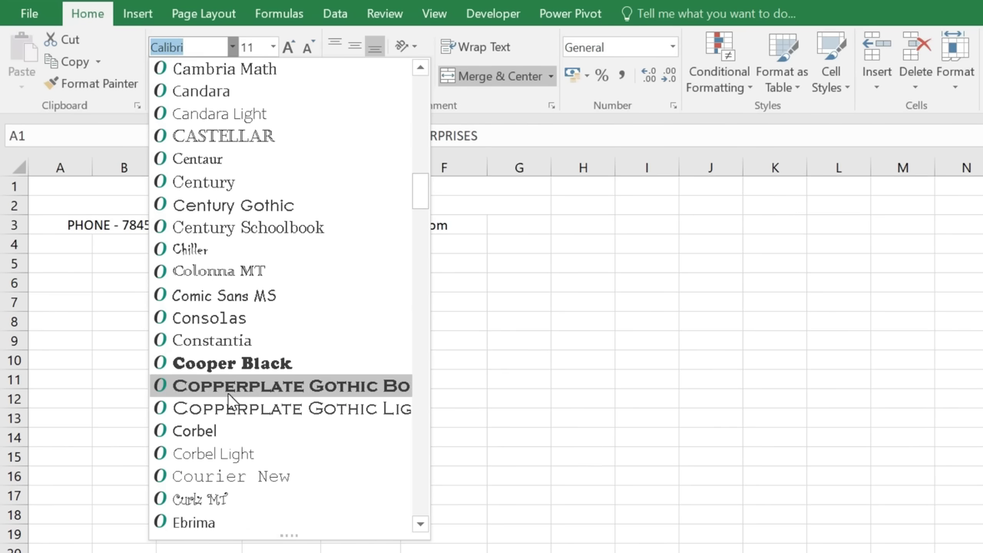
pyautogui.click(272, 389)
pyautogui.click(290, 46)
pyautogui.click(289, 46)
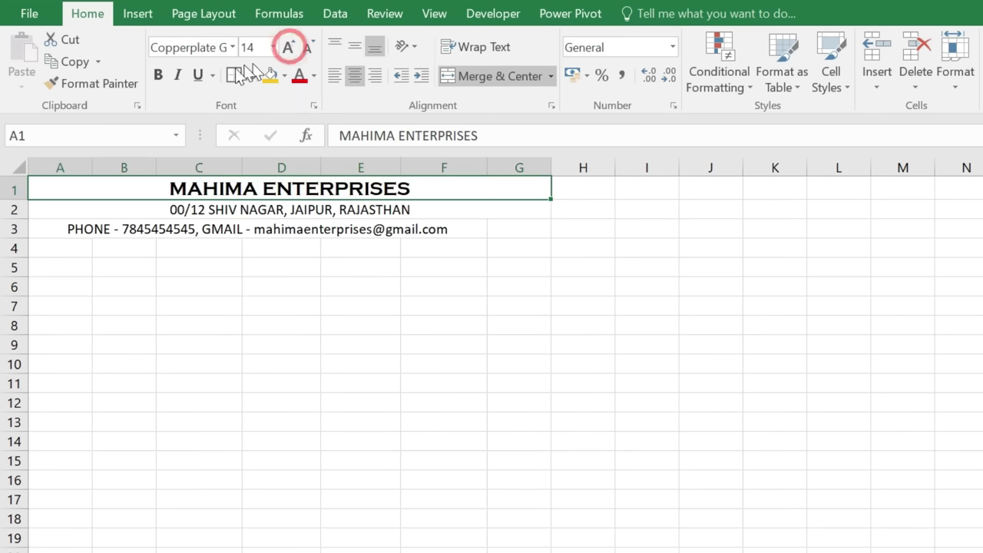
pyautogui.click(162, 76)
pyautogui.click(289, 48)
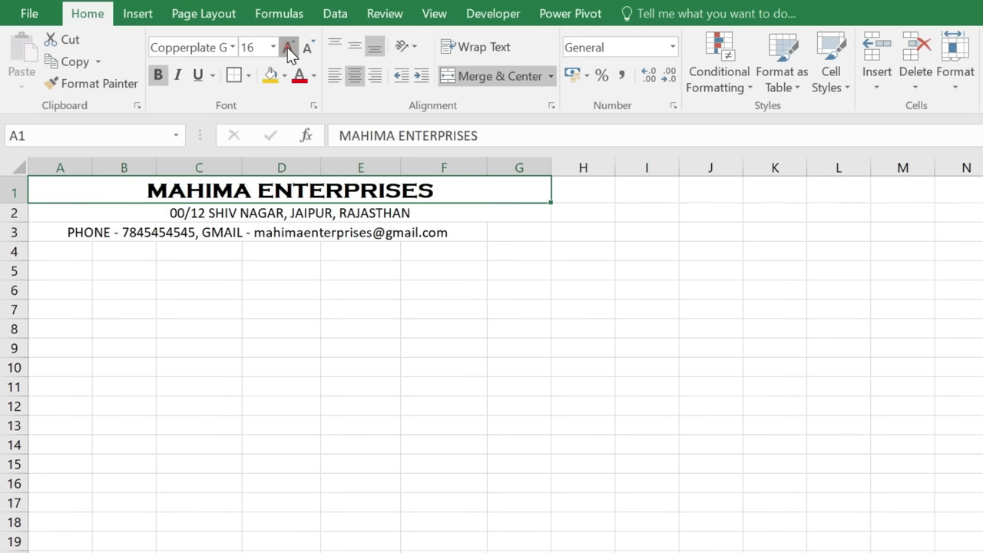
pyautogui.click(289, 47)
pyautogui.click(289, 48)
pyautogui.click(288, 48)
pyautogui.click(289, 48)
pyautogui.click(289, 48)
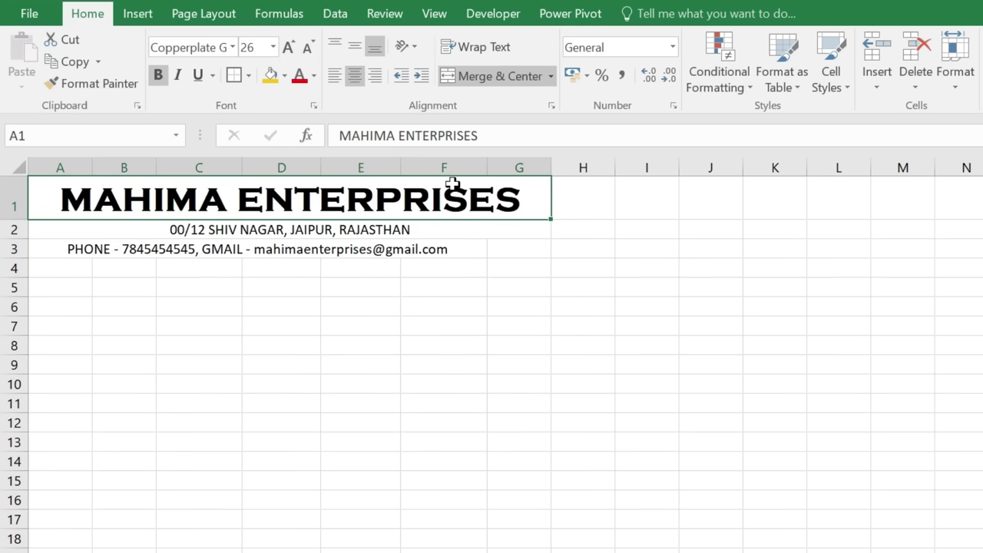
# Set the address line in row 2 to bold Cambria.
pyautogui.click(276, 229)
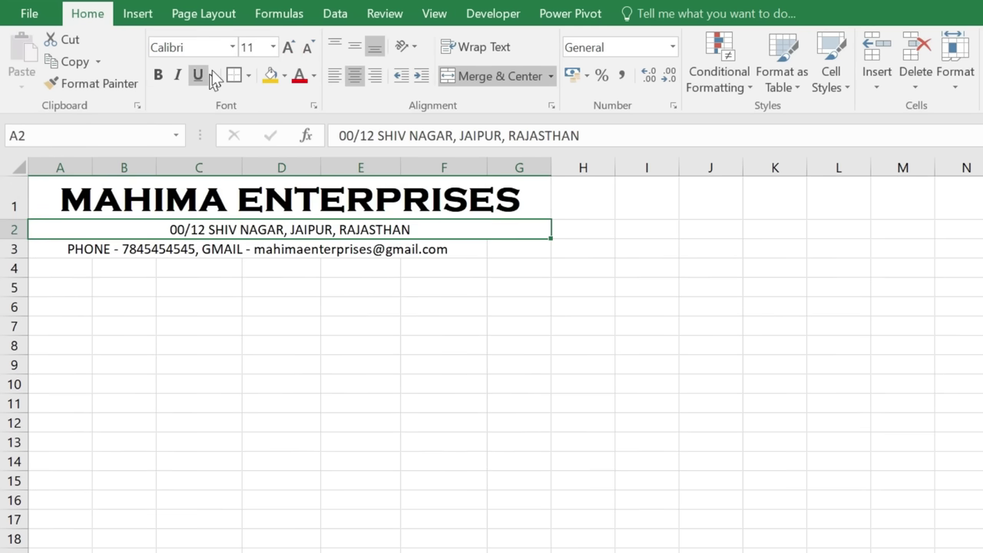
pyautogui.click(233, 47)
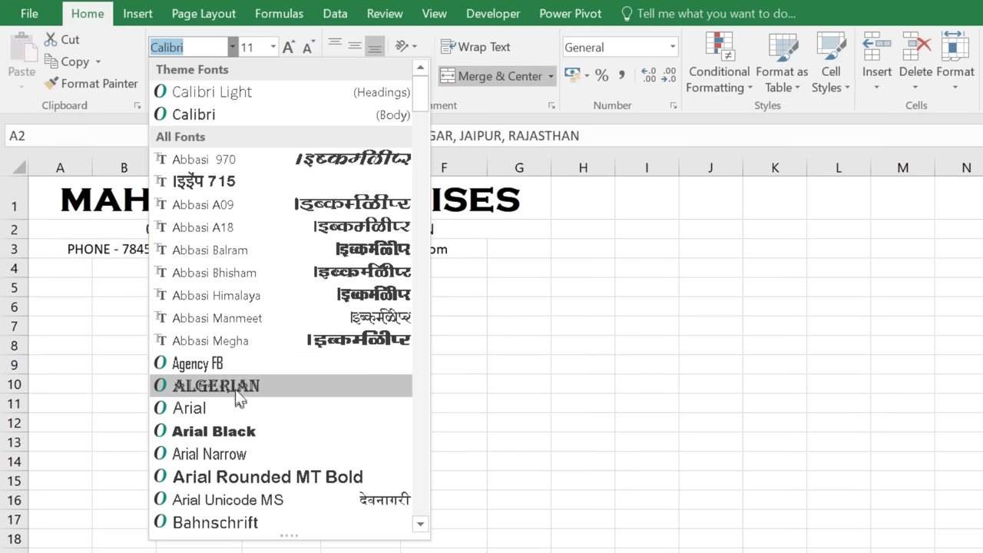
pyautogui.scroll(-3, 253, 430)
pyautogui.scroll(-3, 257, 435)
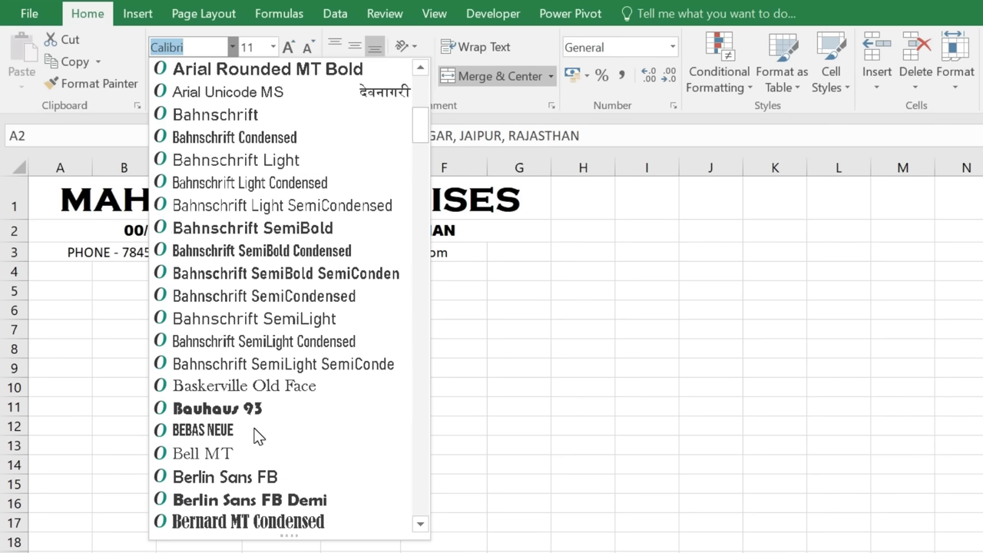
pyautogui.scroll(-7, 223, 492)
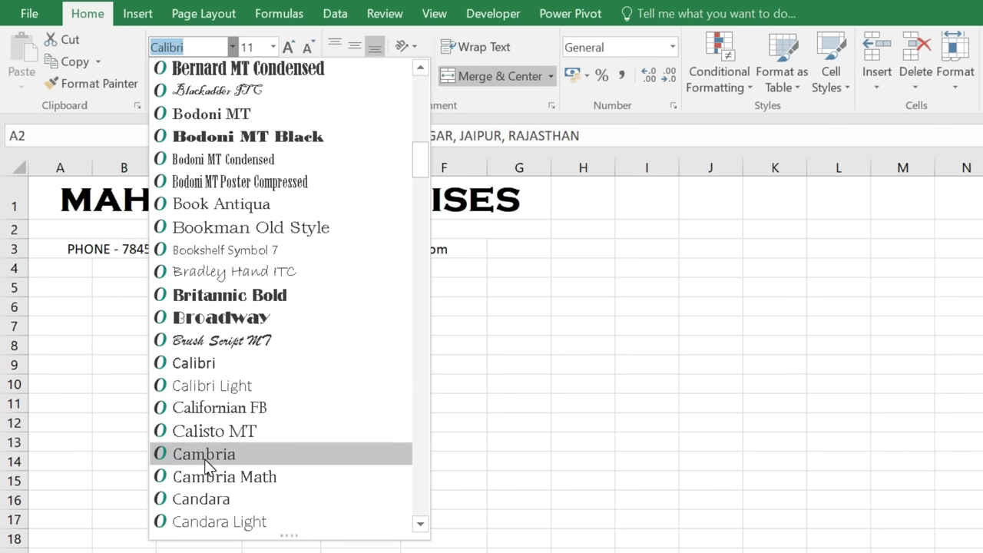
pyautogui.click(205, 458)
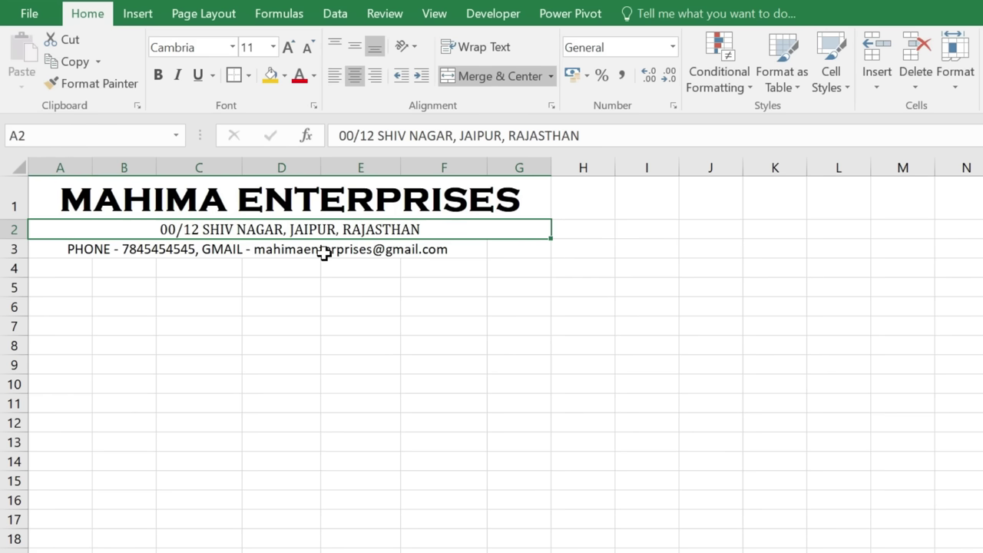
pyautogui.click(158, 78)
# Bold the contact line and re-merge it centred across A3:G3.
pyautogui.click(198, 248)
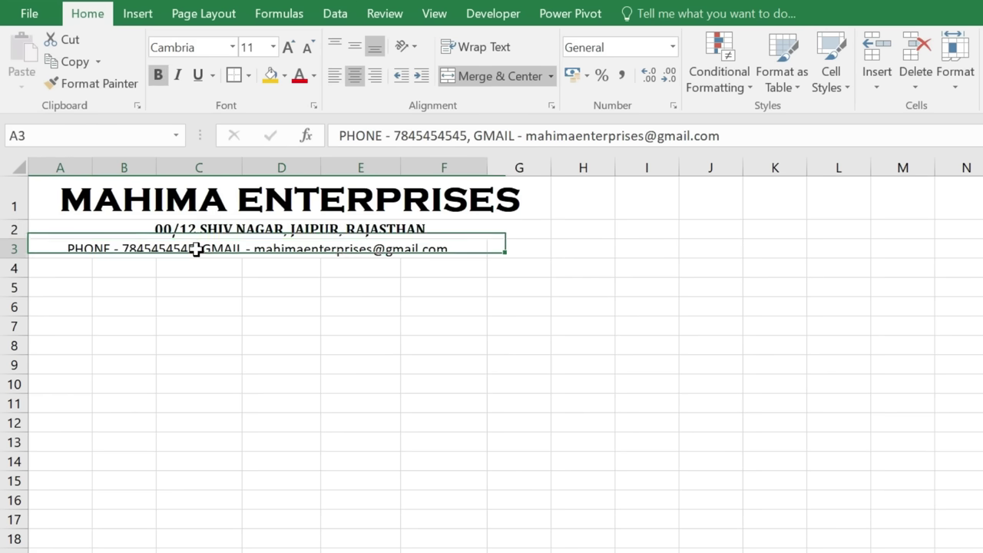
pyautogui.click(159, 78)
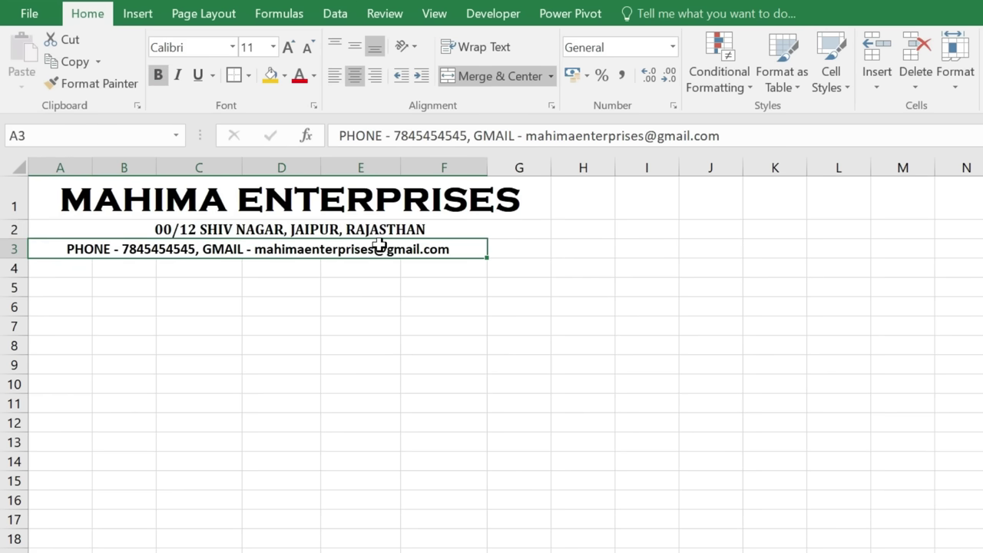
pyautogui.click(520, 267)
pyautogui.click(65, 247)
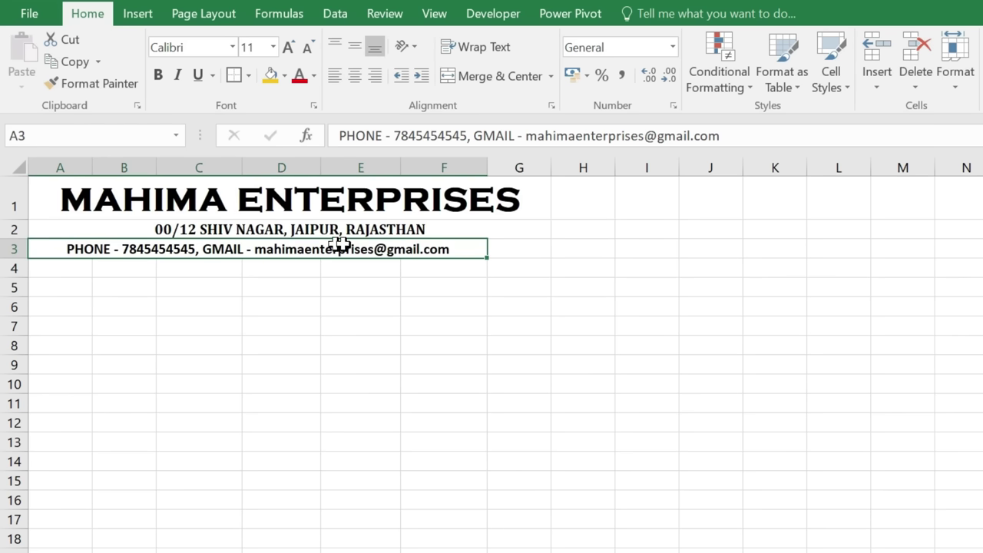
pyautogui.moveTo(467, 245); pyautogui.dragTo(503, 248)
pyautogui.click(491, 75)
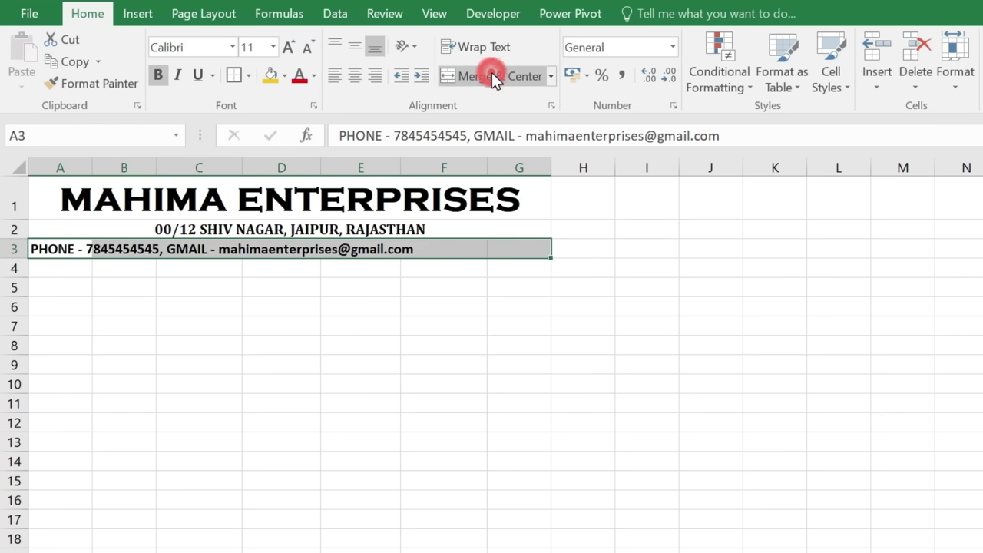
pyautogui.click(492, 75)
pyautogui.press('Up')
pyautogui.press('Up')
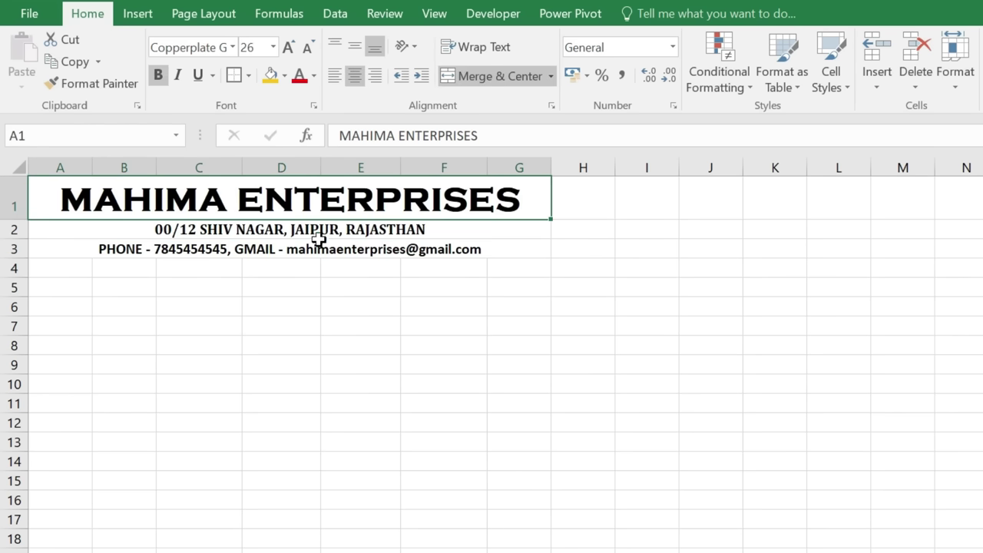
# Fill the header block A1:G3 with the gold theme colour.
pyautogui.moveTo(51, 194); pyautogui.dragTo(64, 246)
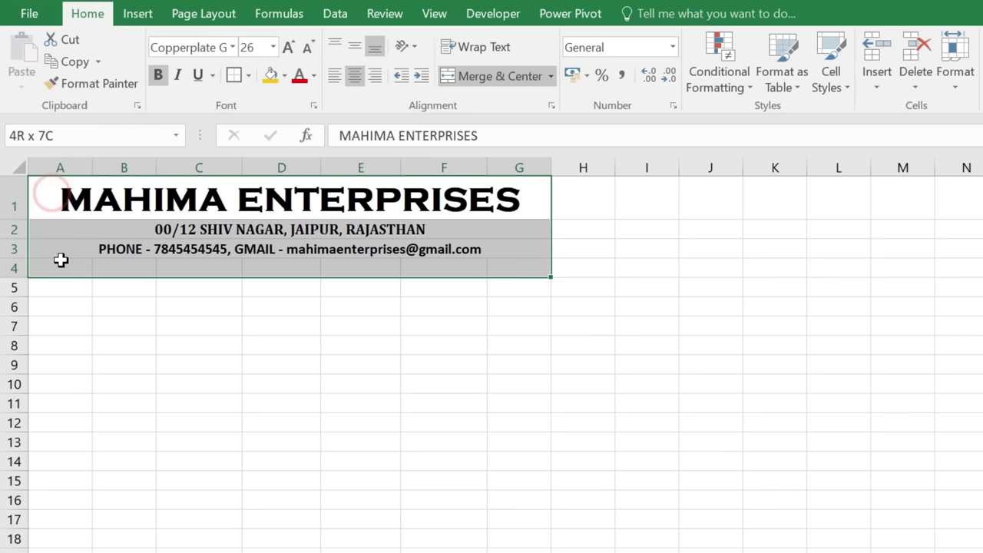
pyautogui.click(284, 76)
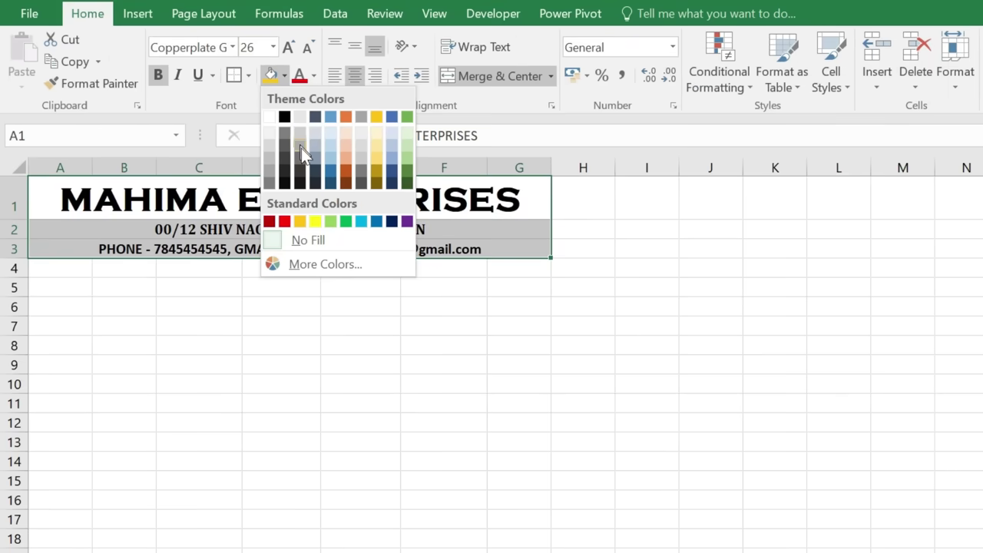
pyautogui.click(302, 222)
pyautogui.click(60, 260)
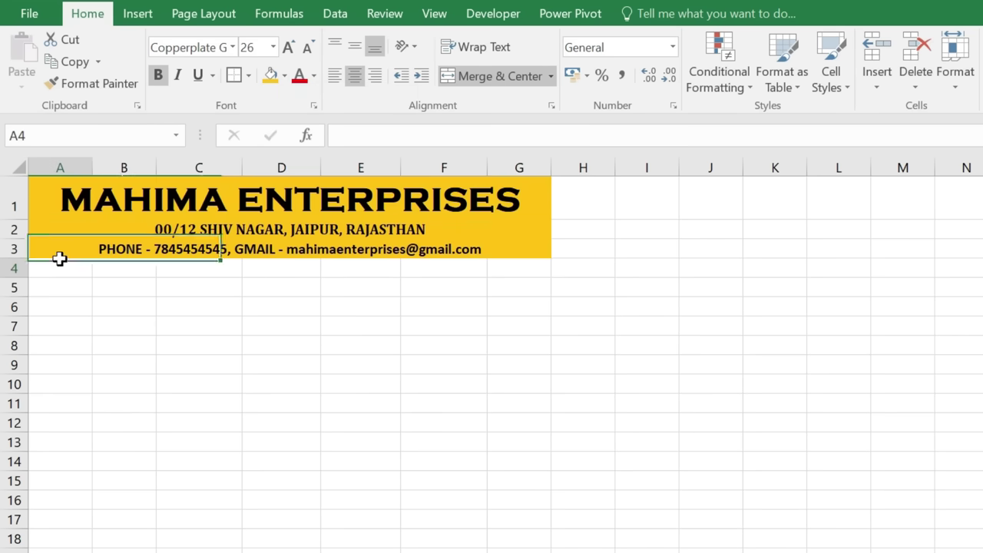
# Enter INVOICE merged and centred across A4:G4.
pyautogui.moveTo(80, 269); pyautogui.dragTo(503, 269)
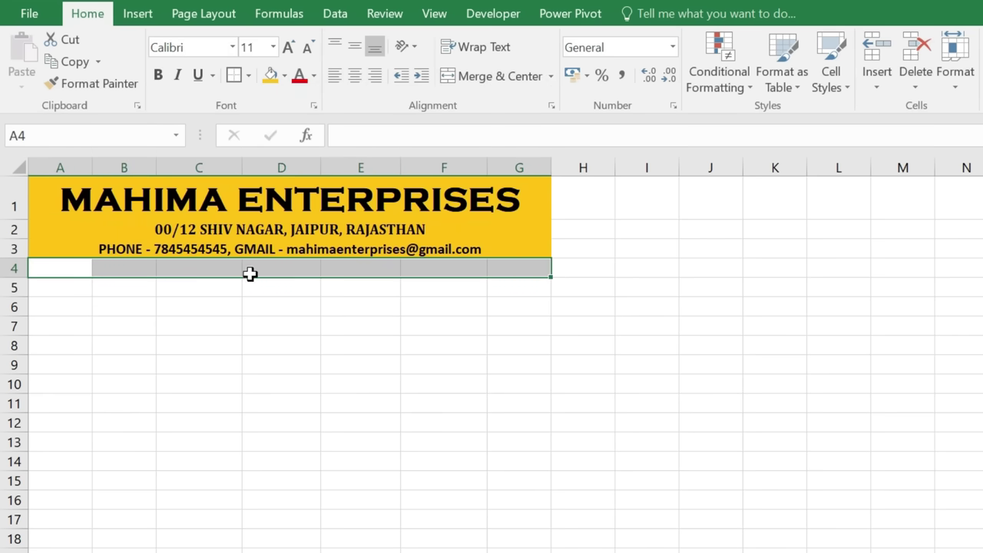
pyautogui.click(492, 80)
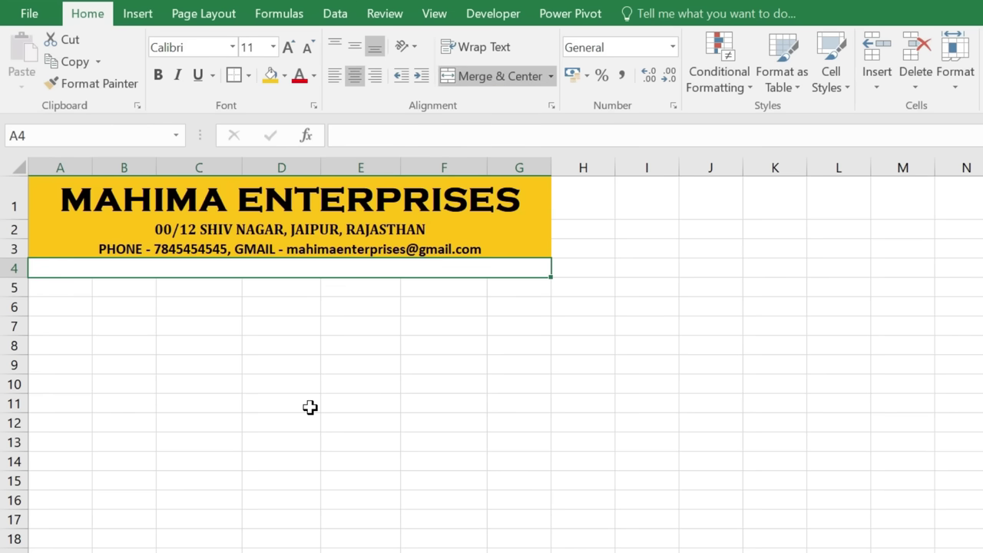
pyautogui.write('INVOICE')
pyautogui.press('Return')
# Format the INVOICE heading bold, size 14, in Arial Black.
pyautogui.click(292, 266)
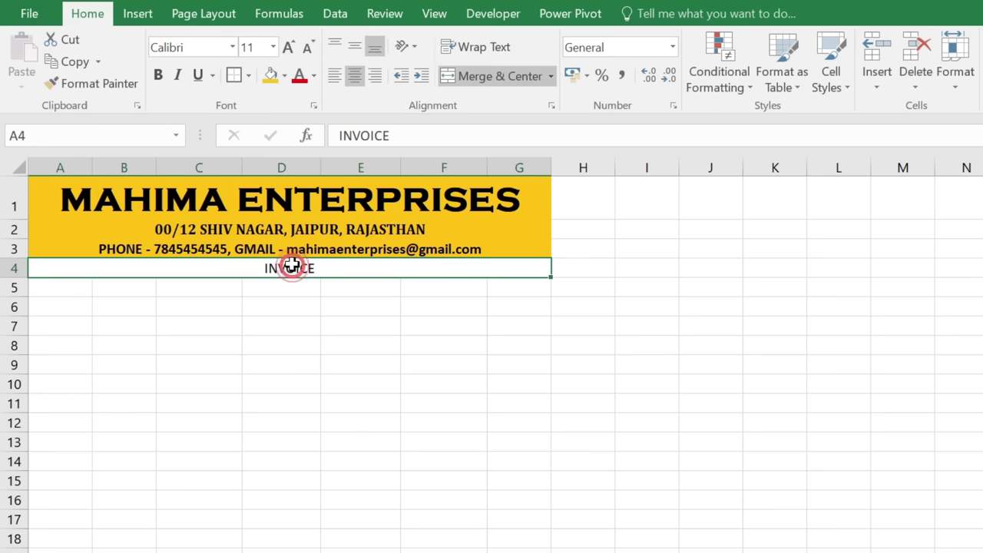
pyautogui.click(156, 76)
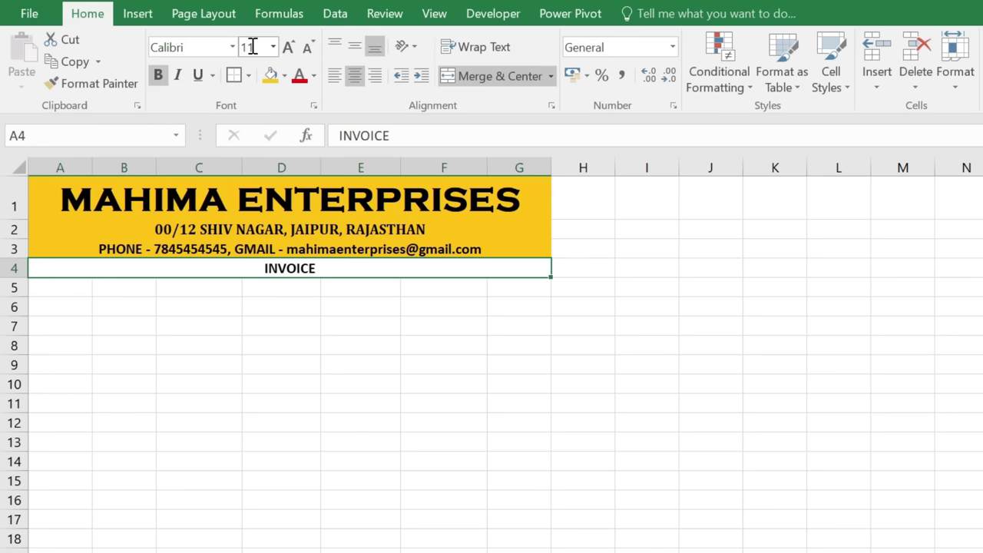
pyautogui.click(289, 49)
pyautogui.click(289, 49)
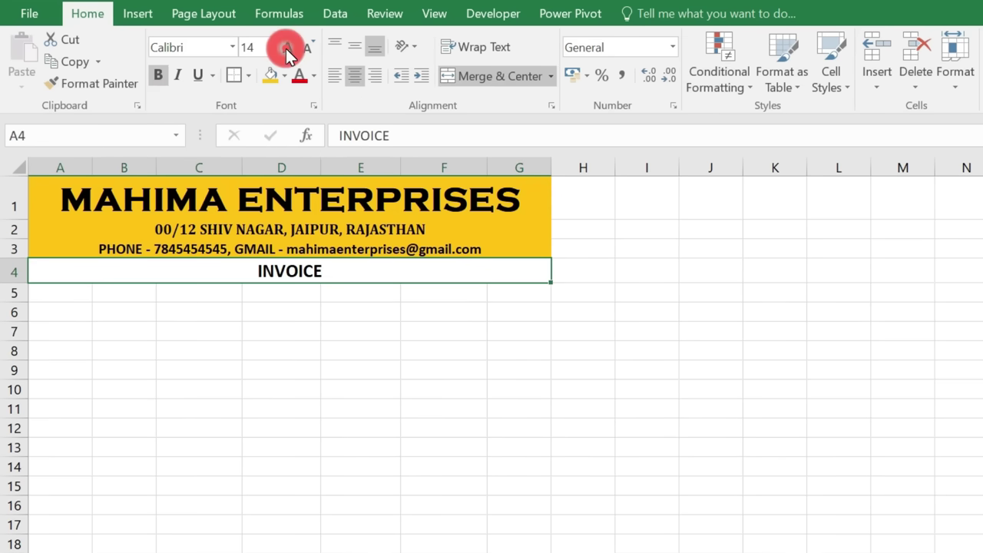
pyautogui.click(232, 48)
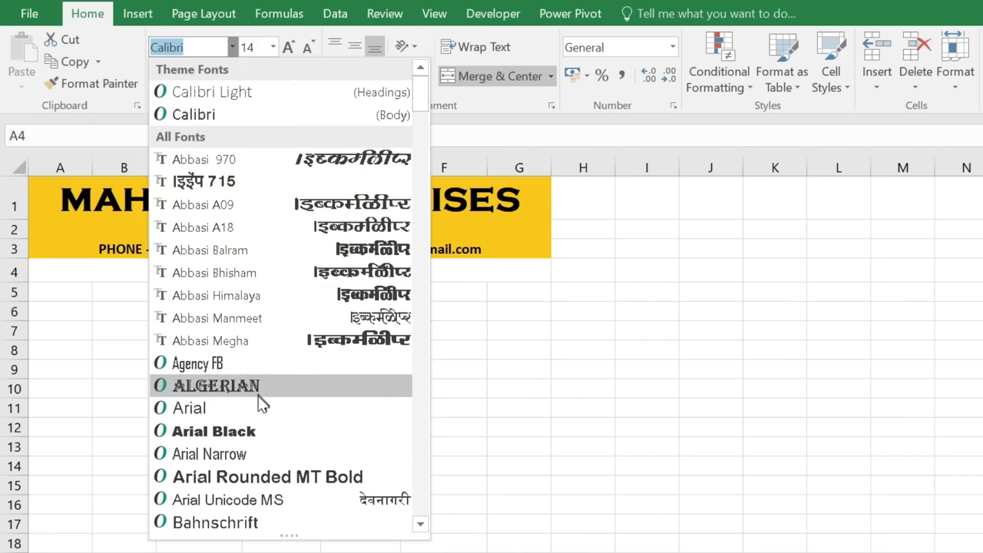
pyautogui.click(242, 432)
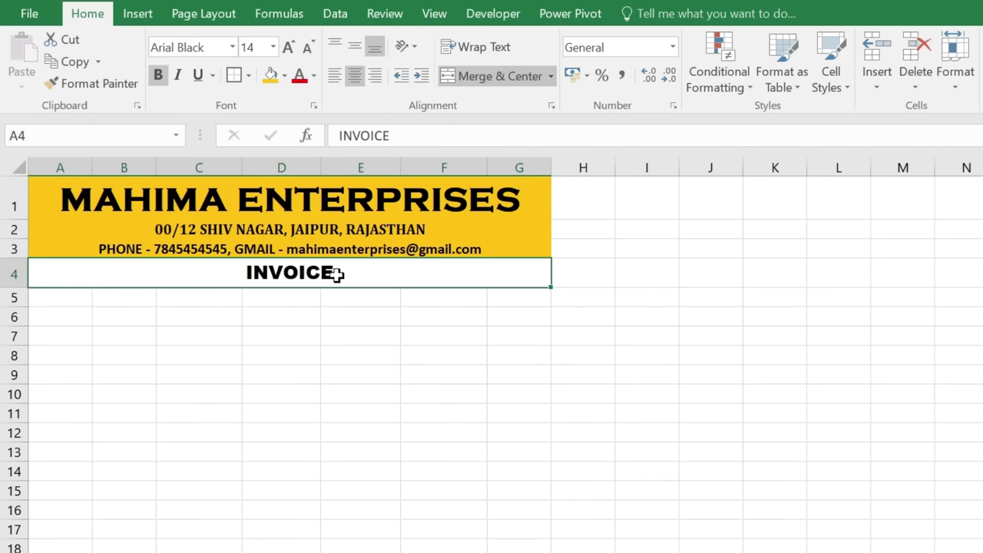
pyautogui.click(281, 336)
pyautogui.moveTo(66, 298); pyautogui.dragTo(126, 298)
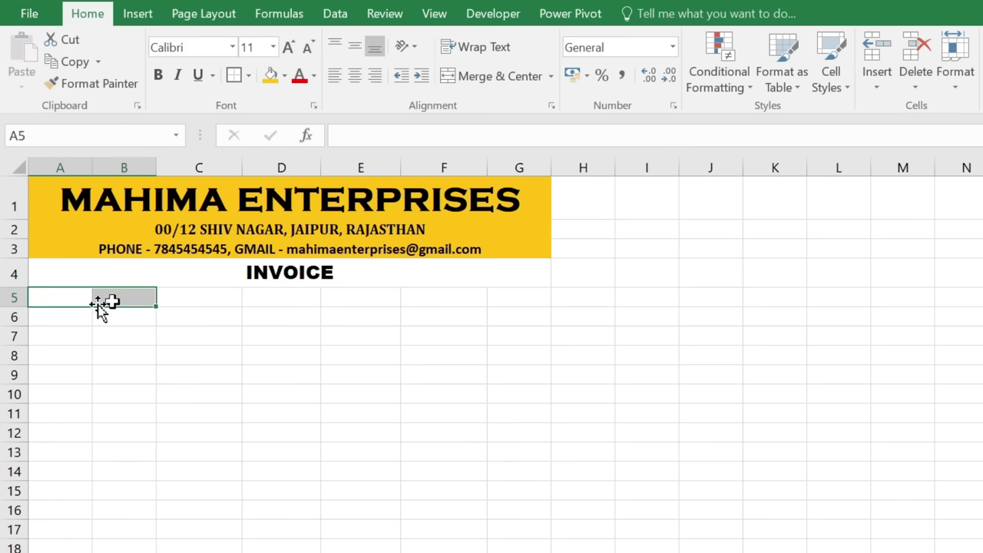
# Merge A5:B5 and copy the merged layout down to A6:B6.
pyautogui.click(518, 74)
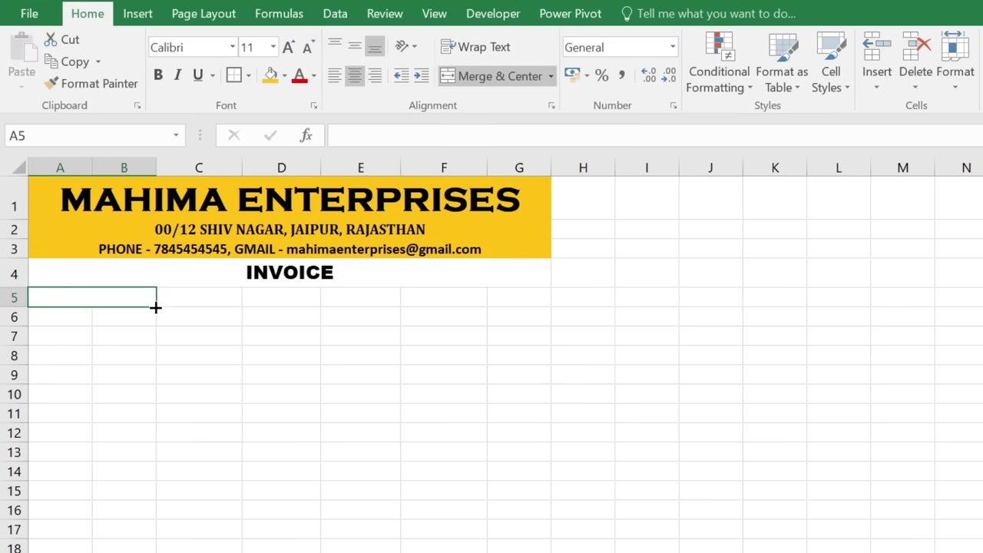
pyautogui.moveTo(156, 308); pyautogui.dragTo(156, 323)
pyautogui.click(86, 318)
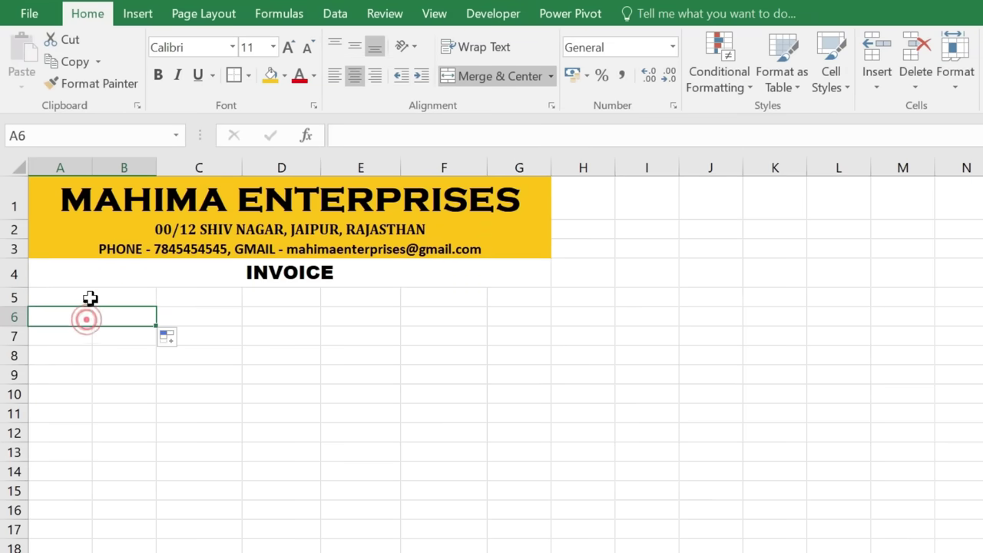
pyautogui.click(88, 300)
pyautogui.click(94, 315)
pyautogui.click(88, 293)
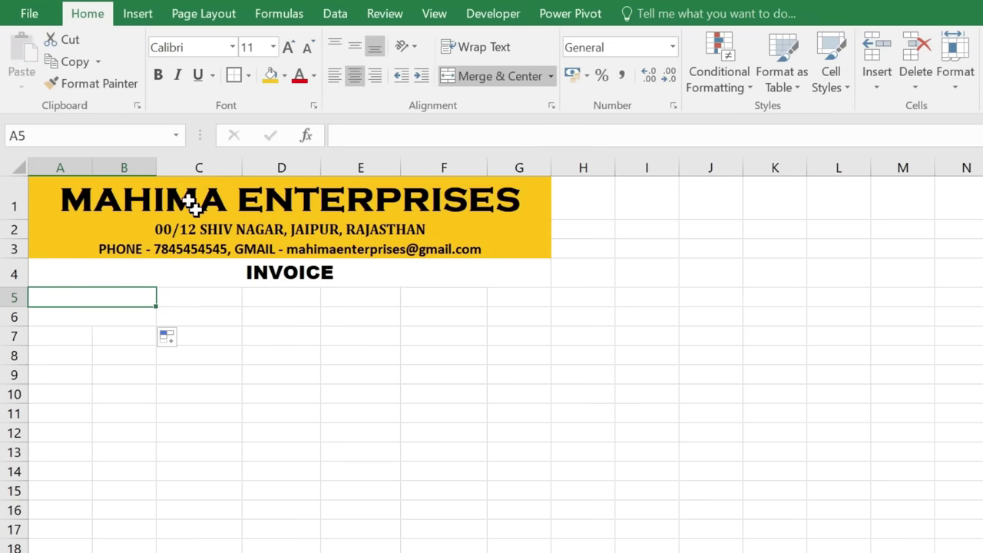
# Widen column B and enter the labels COSTUMER'S NAME and INVOICE DATE.
pyautogui.moveTo(156, 168); pyautogui.dragTo(184, 167)
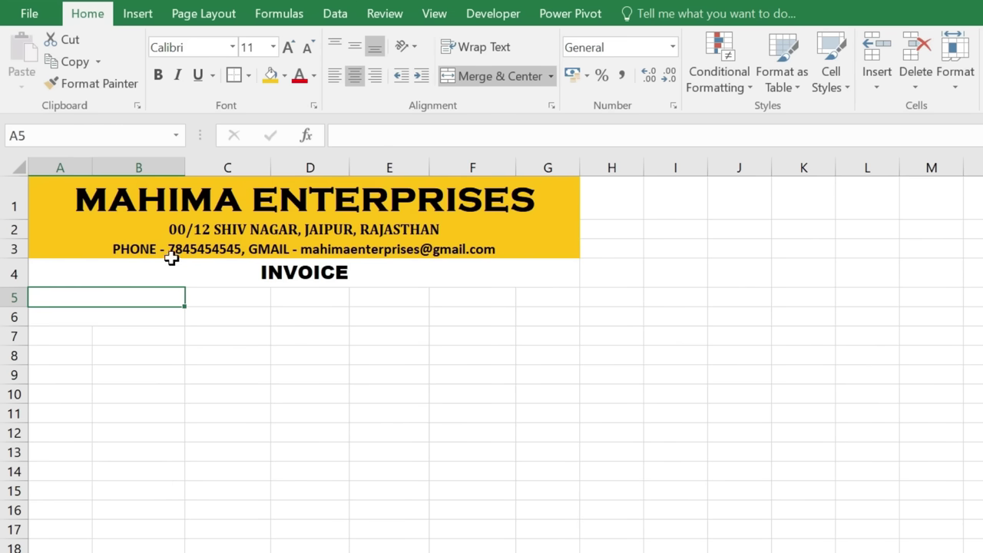
pyautogui.write("COSTUMER'")
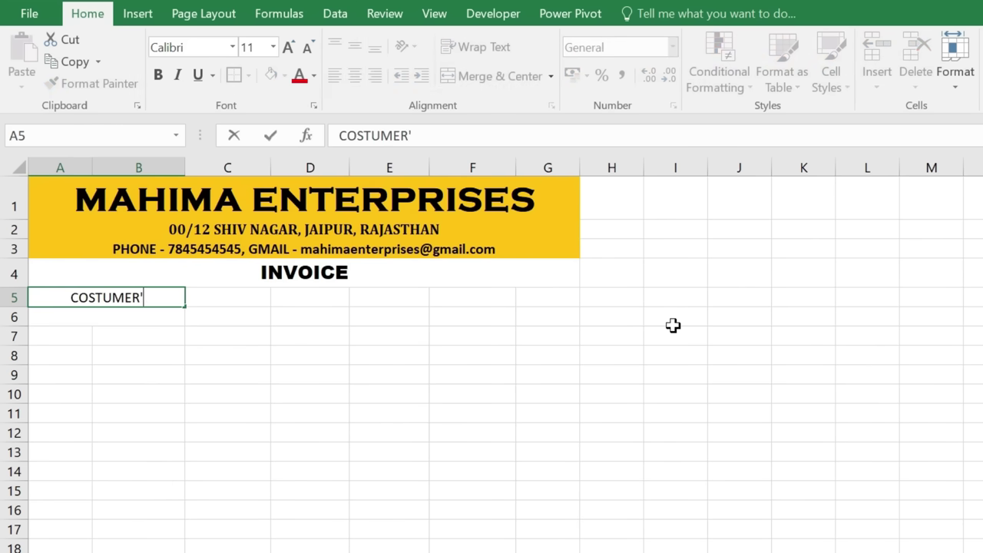
pyautogui.write('S NAME')
pyautogui.press('Return')
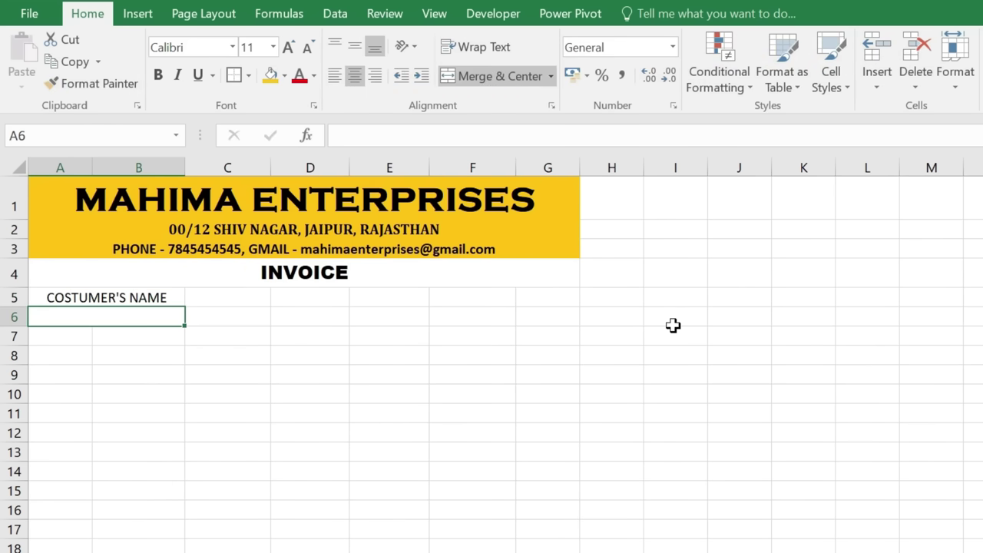
pyautogui.write('INVOICE DATE')
pyautogui.press('Tab')
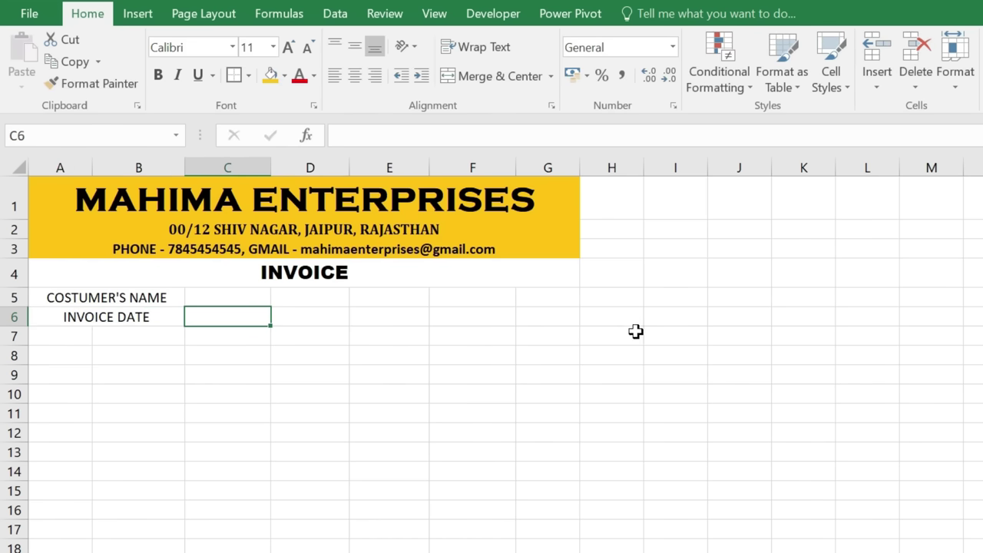
# Merge C5:E5 and F5:G5, copying both merged layouts down to row 6.
pyautogui.moveTo(234, 298)
pyautogui.mouseDown()
pyautogui.moveTo(371, 308)
pyautogui.moveTo(350, 302)
pyautogui.mouseUp()
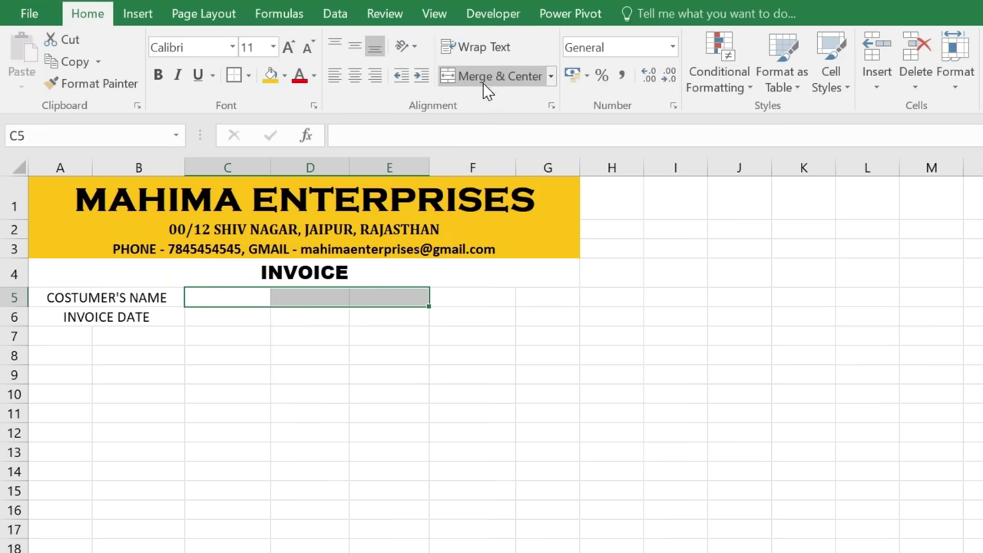
pyautogui.click(486, 76)
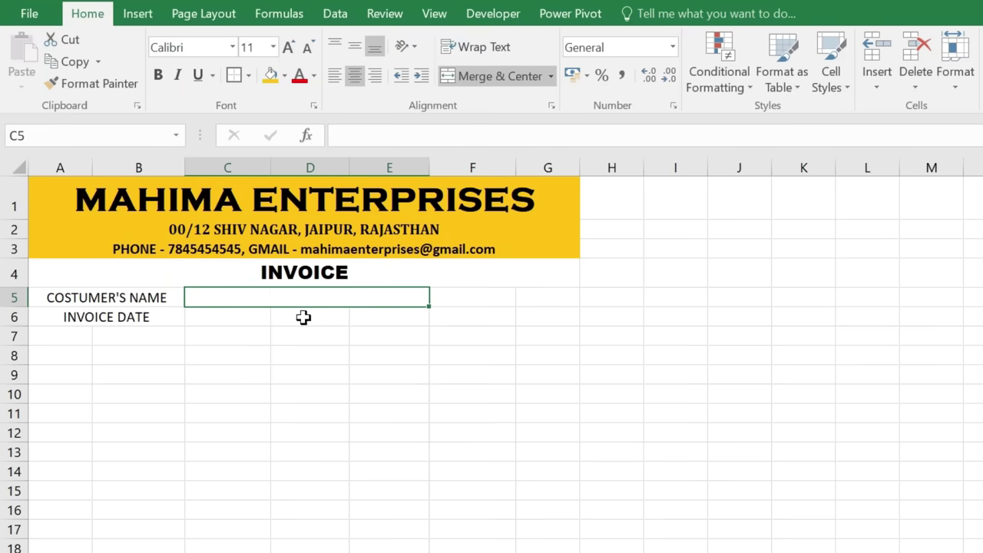
pyautogui.moveTo(429, 309); pyautogui.dragTo(432, 323)
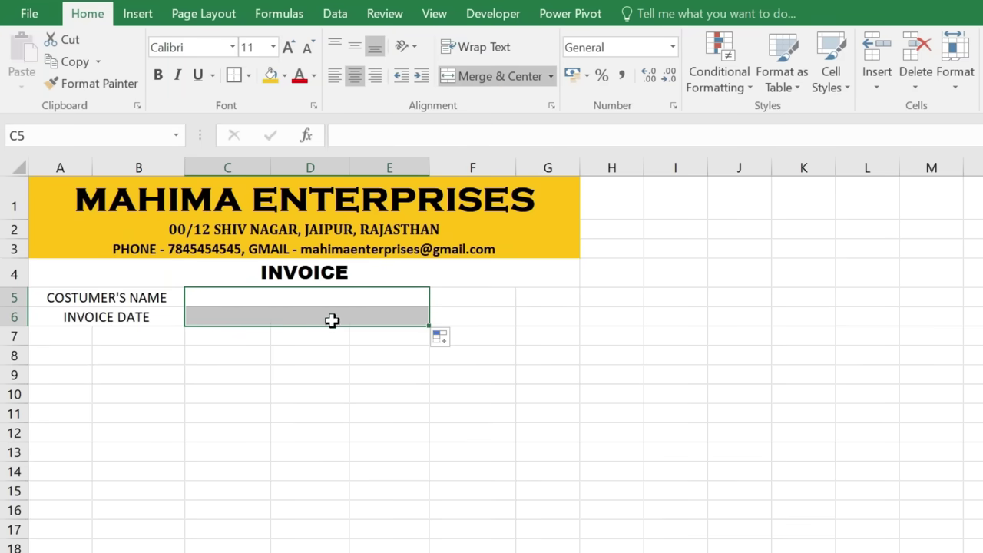
pyautogui.click(384, 298)
pyautogui.moveTo(462, 293); pyautogui.dragTo(520, 301)
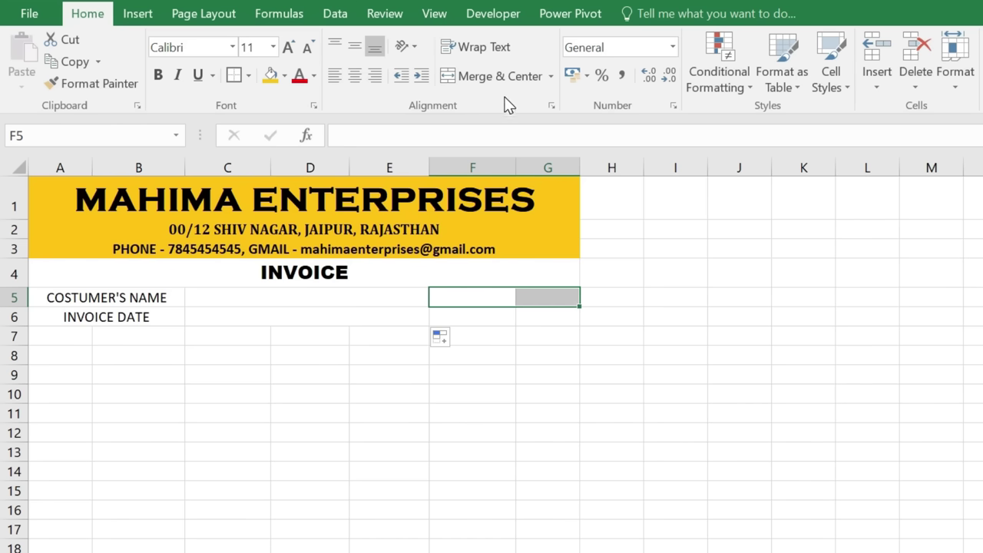
pyautogui.click(499, 76)
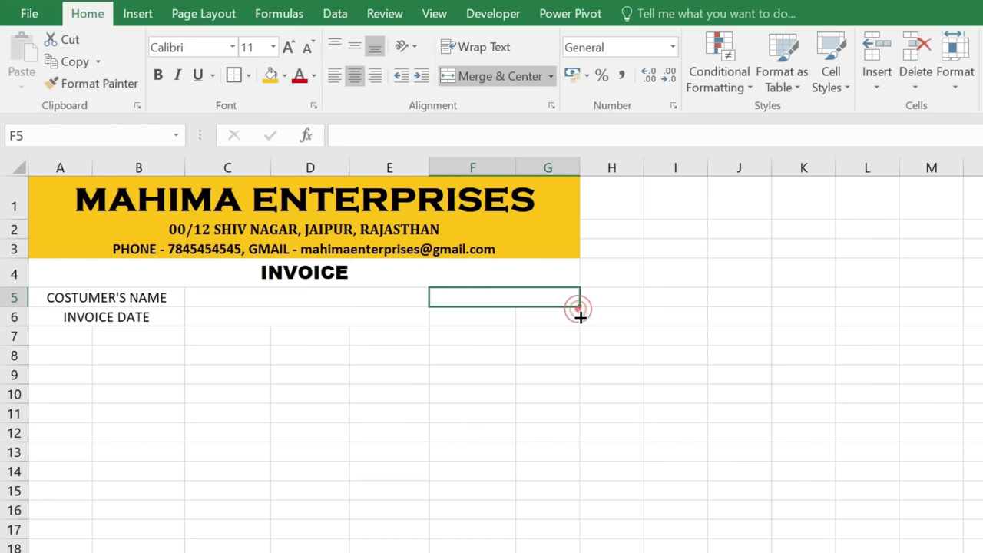
pyautogui.moveTo(579, 309); pyautogui.dragTo(561, 321)
pyautogui.click(524, 318)
pyautogui.click(521, 295)
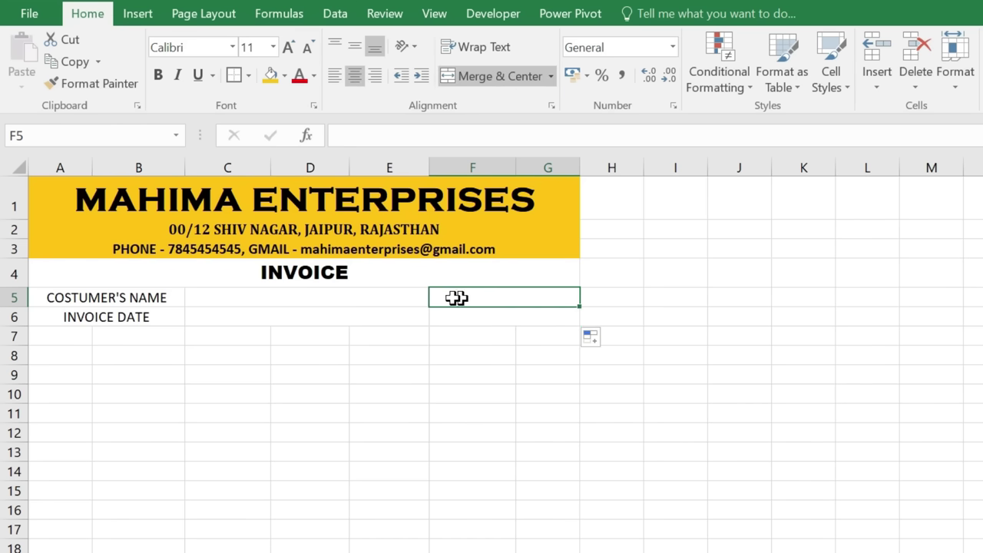
pyautogui.click(305, 298)
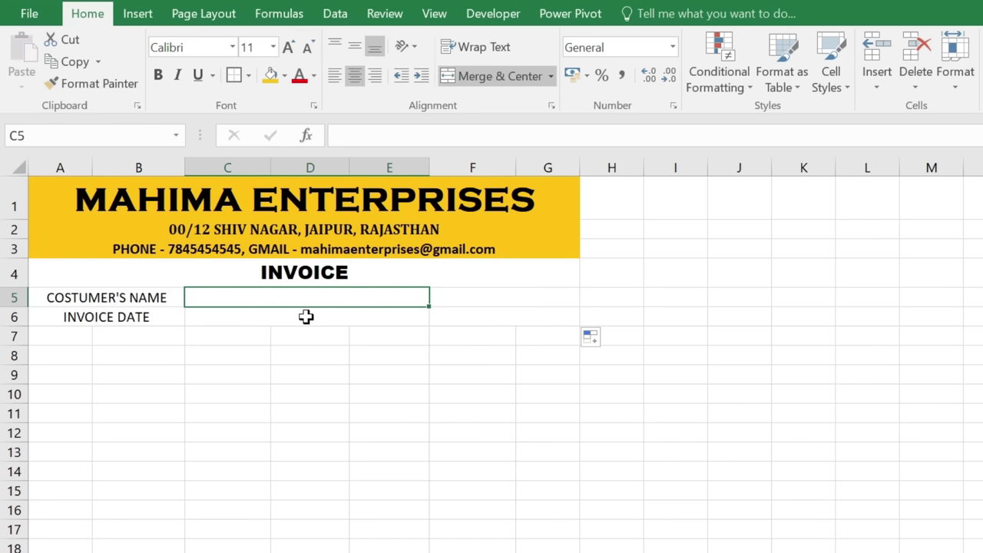
pyautogui.click(307, 318)
pyautogui.click(509, 299)
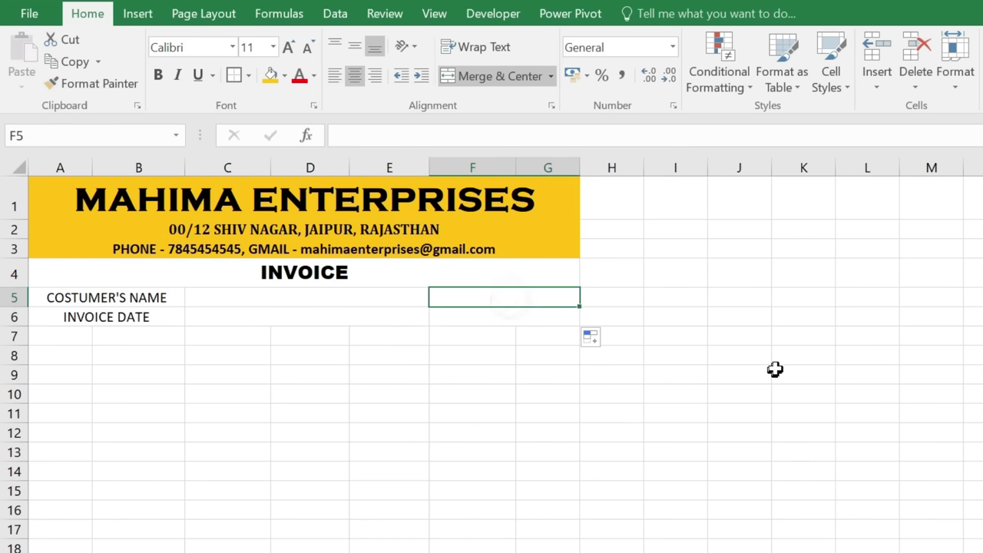
# Enter INVOICE NO. in F5 and left-align the customer name and date labels.
pyautogui.write('INVOICE')
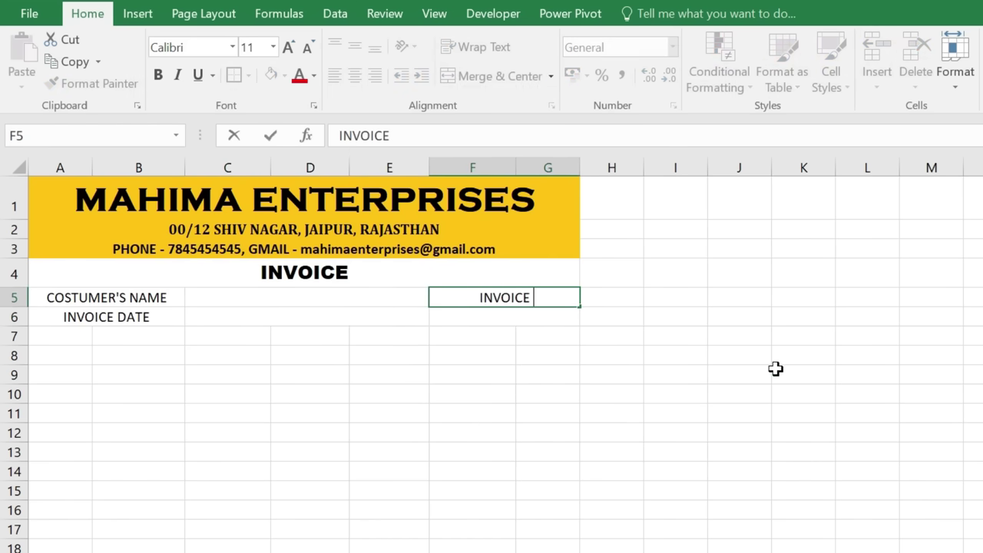
pyautogui.write(' NO.')
pyautogui.click(112, 294)
pyautogui.moveTo(112, 294); pyautogui.dragTo(297, 328)
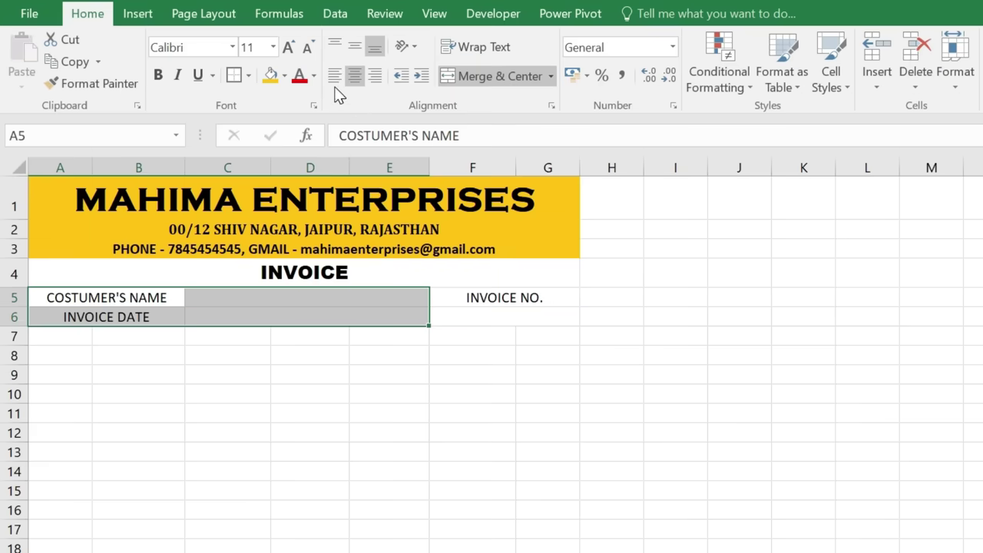
pyautogui.click(331, 85)
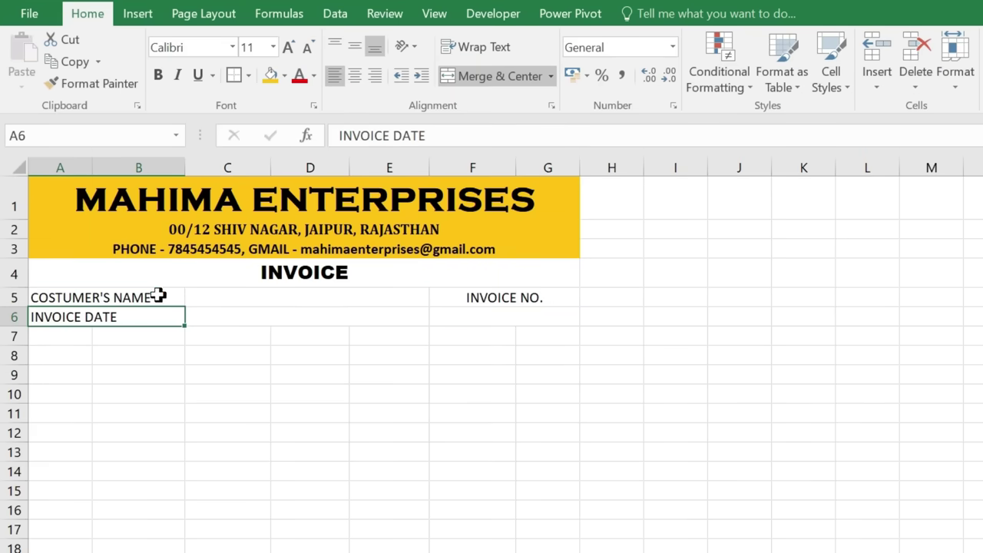
# Make the name, date and INVOICE NO. labels bold at size 12.
pyautogui.moveTo(157, 295); pyautogui.dragTo(167, 315)
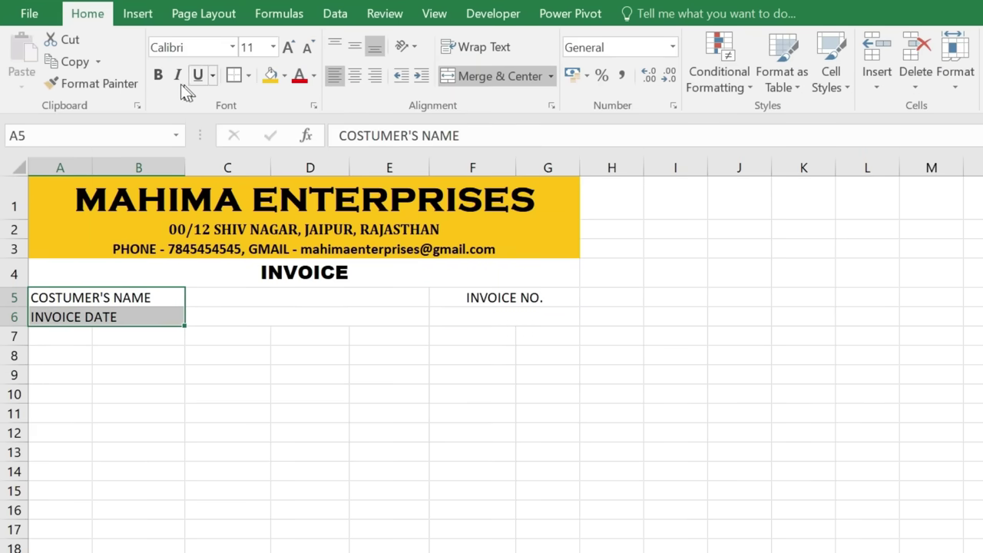
pyautogui.click(157, 76)
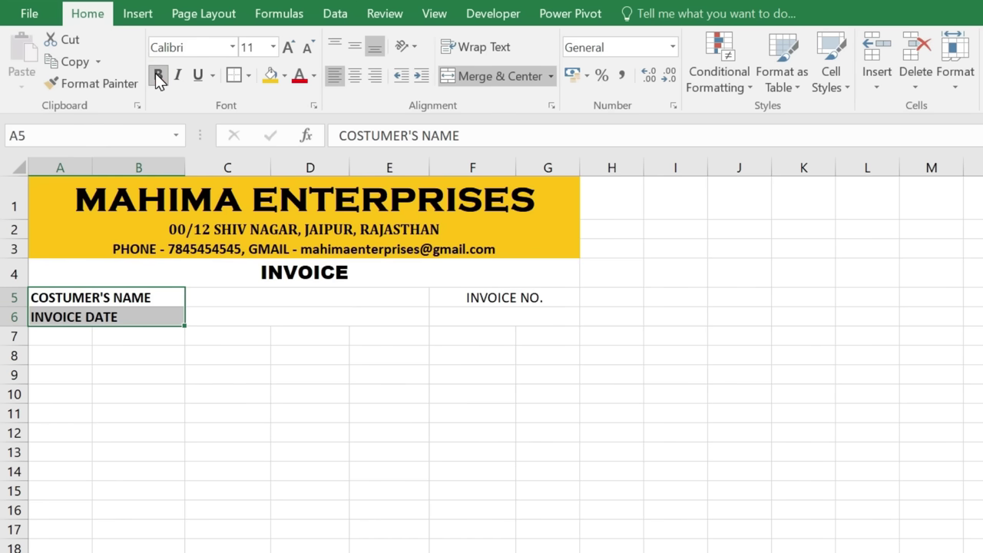
pyautogui.click(290, 47)
pyautogui.moveTo(486, 302); pyautogui.dragTo(491, 313)
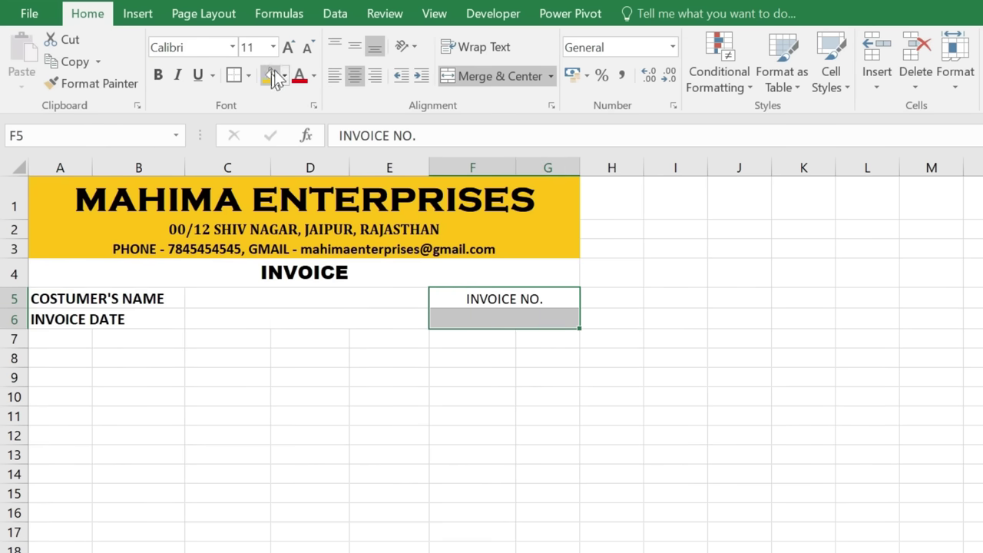
pyautogui.click(289, 47)
pyautogui.click(158, 74)
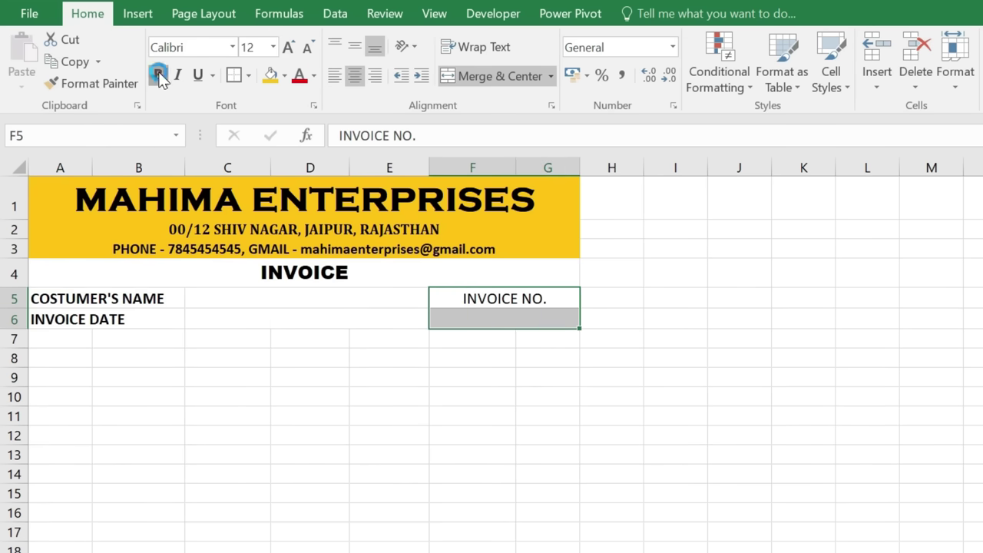
pyautogui.click(204, 319)
pyautogui.moveTo(72, 193)
pyautogui.mouseDown()
pyautogui.moveTo(189, 236)
pyautogui.moveTo(192, 246)
pyautogui.mouseUp()
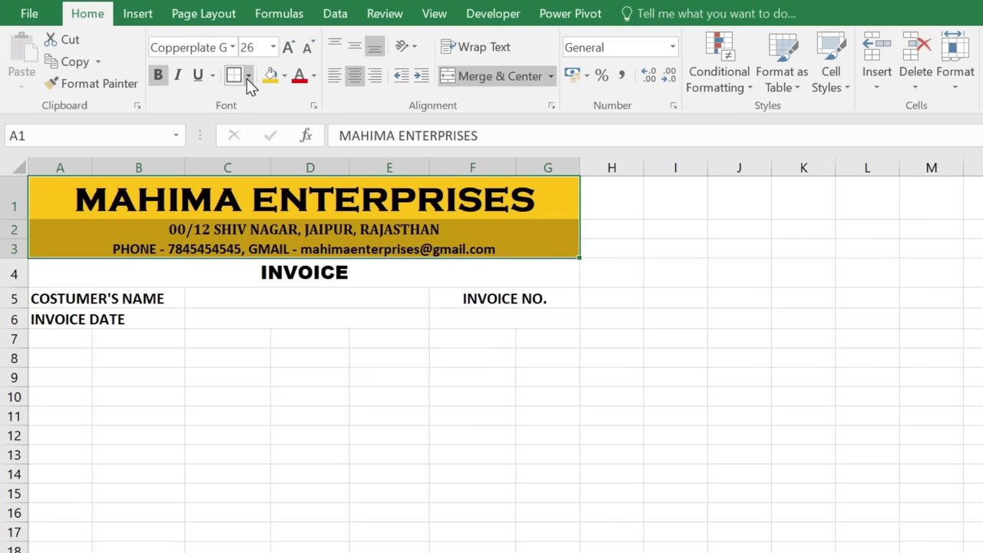
# Give the yellow header block A1:G3 a thick outside border.
pyautogui.click(247, 76)
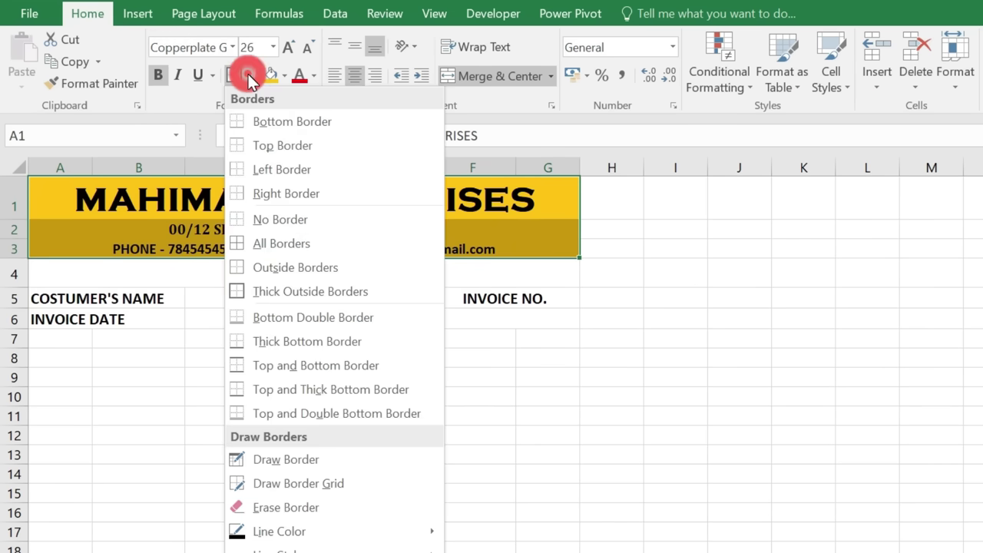
pyautogui.click(286, 296)
pyautogui.click(405, 290)
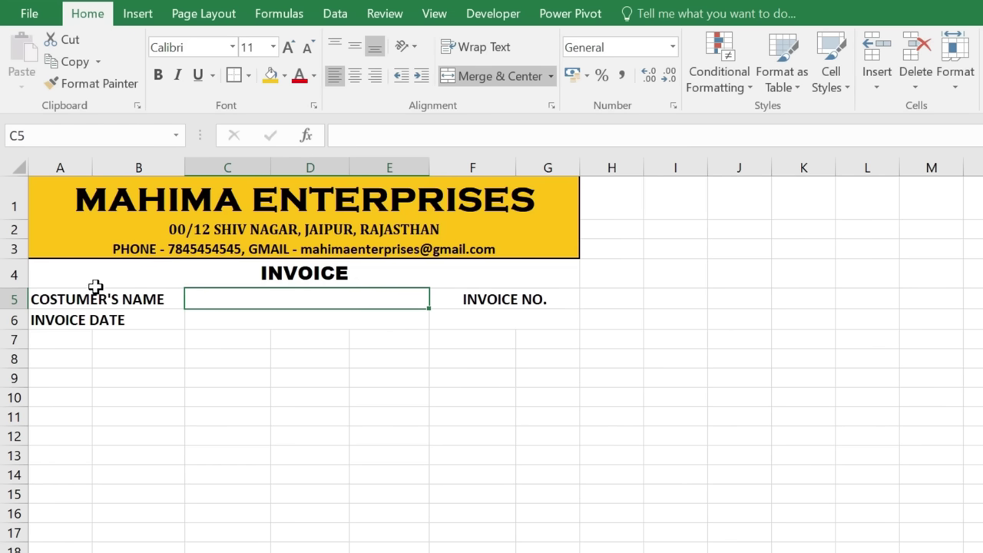
# Give the details block A5:G6 all cell borders plus a thick outside border.
pyautogui.moveTo(95, 288); pyautogui.dragTo(477, 312)
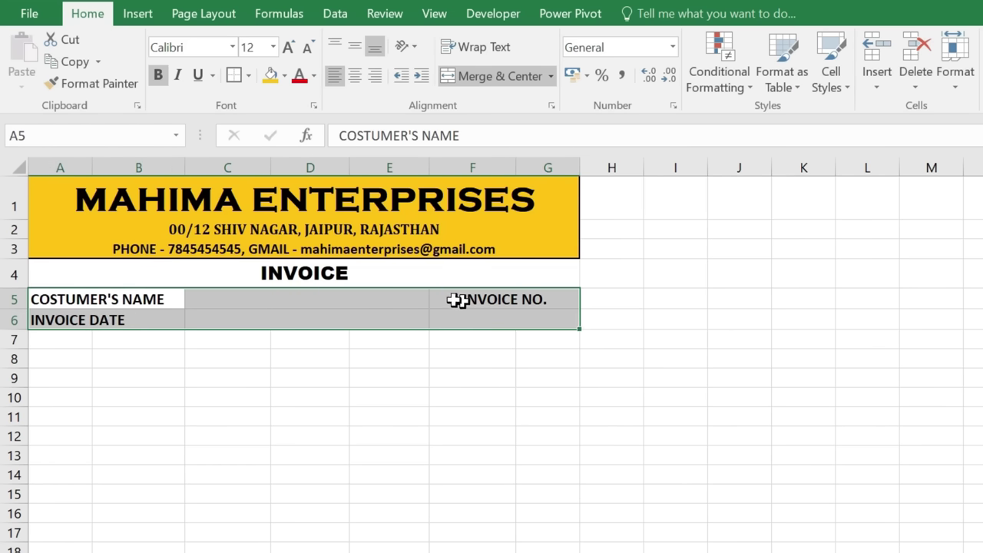
pyautogui.click(247, 77)
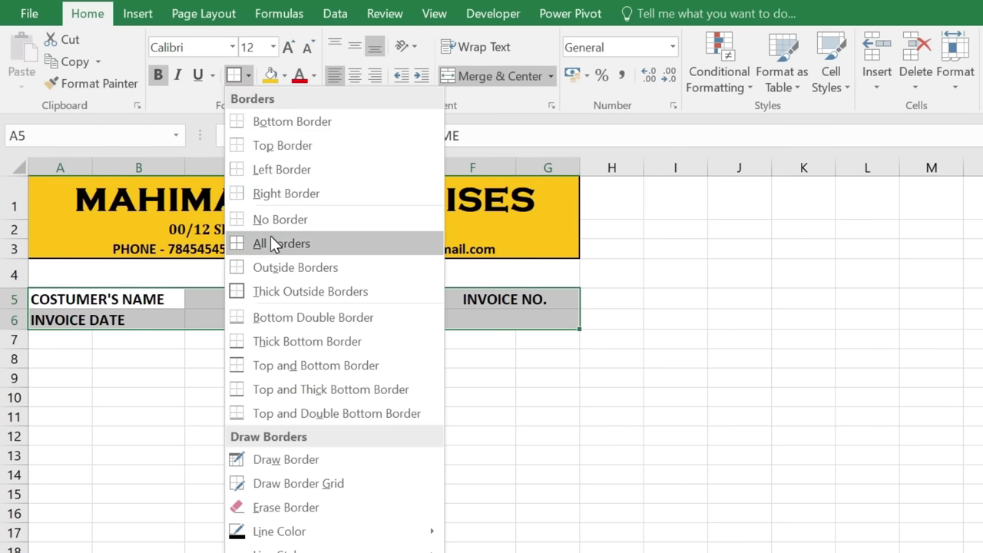
pyautogui.click(286, 244)
pyautogui.click(249, 76)
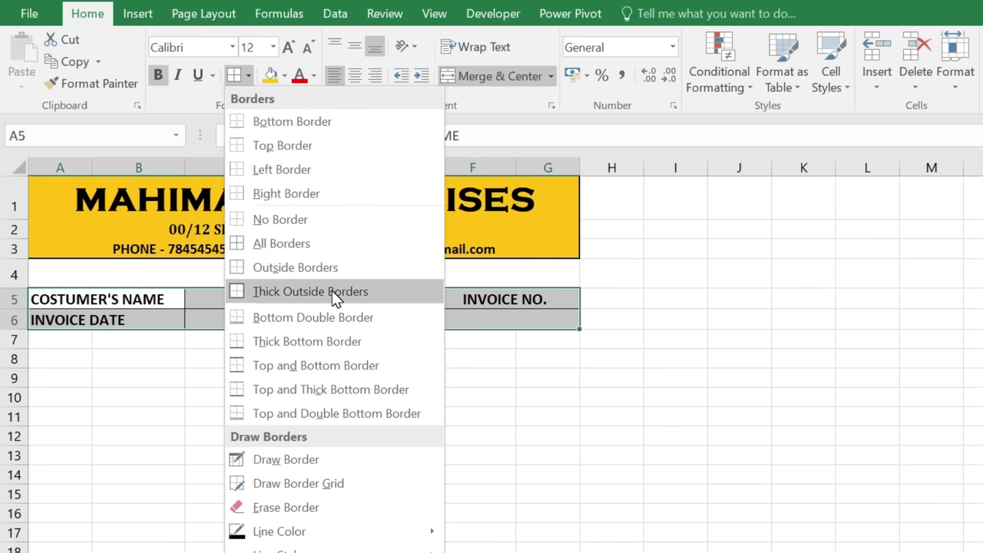
pyautogui.click(310, 291)
pyautogui.click(244, 367)
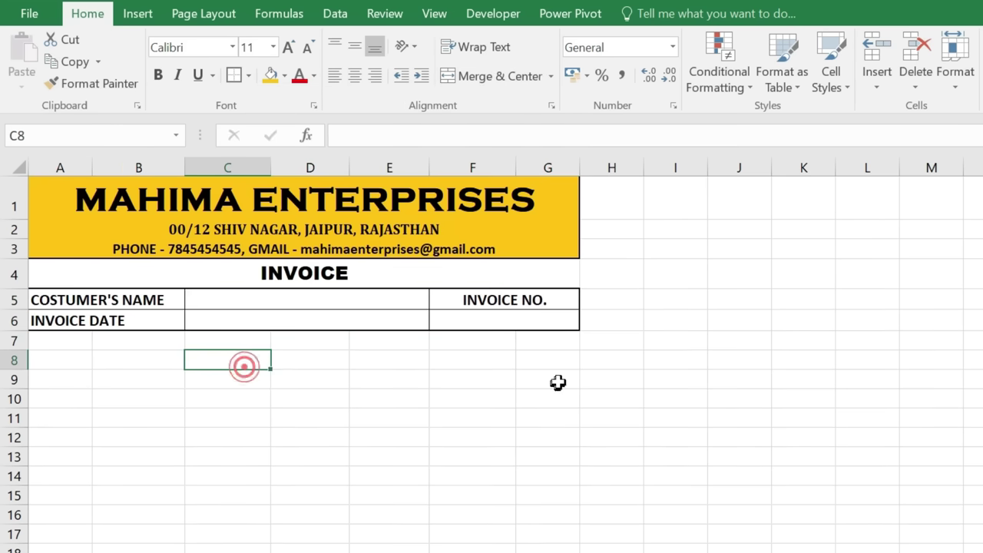
pyautogui.scroll(-1, 435, 281)
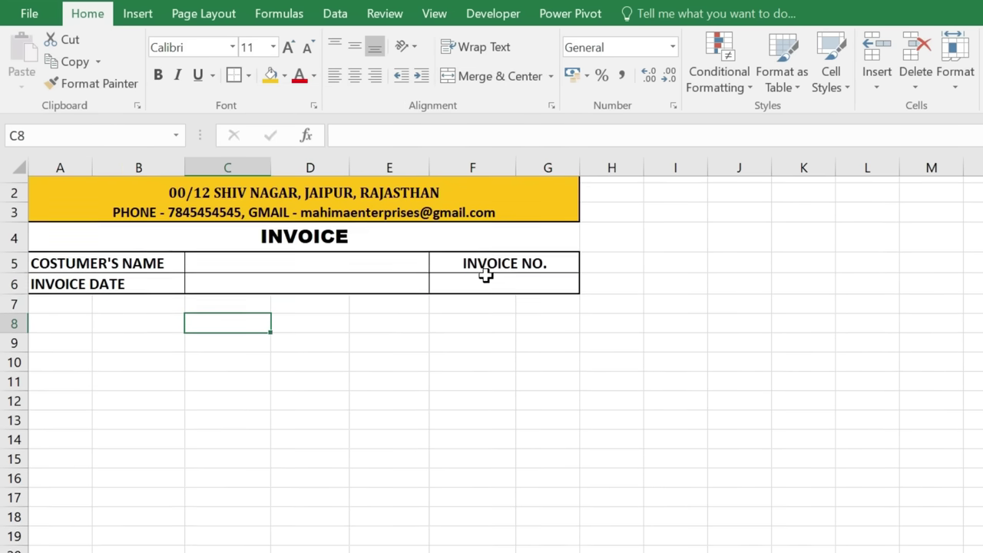
pyautogui.click(57, 299)
pyautogui.click(11, 298)
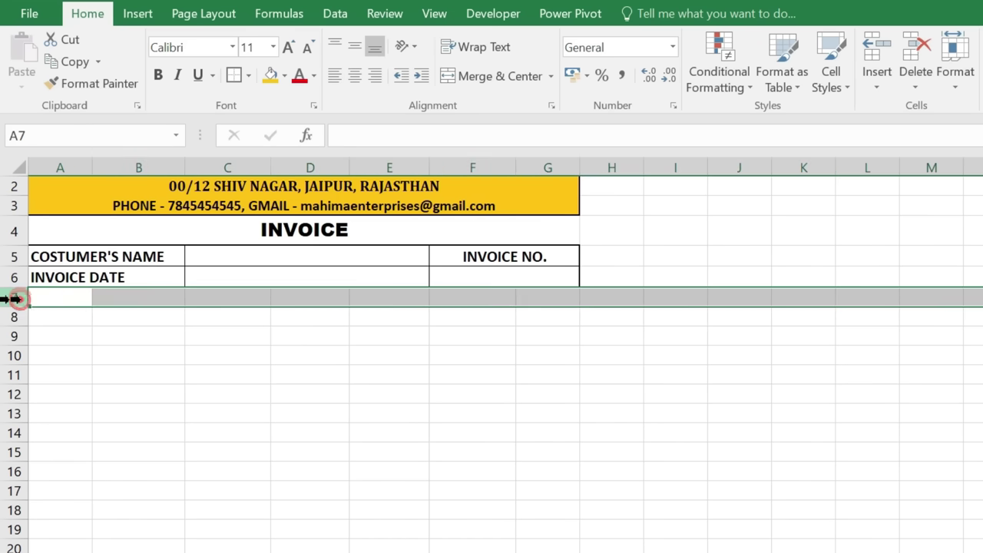
# Enter S NO in A8 and merge B8:D8, copying the merge down to row 26.
pyautogui.click(54, 318)
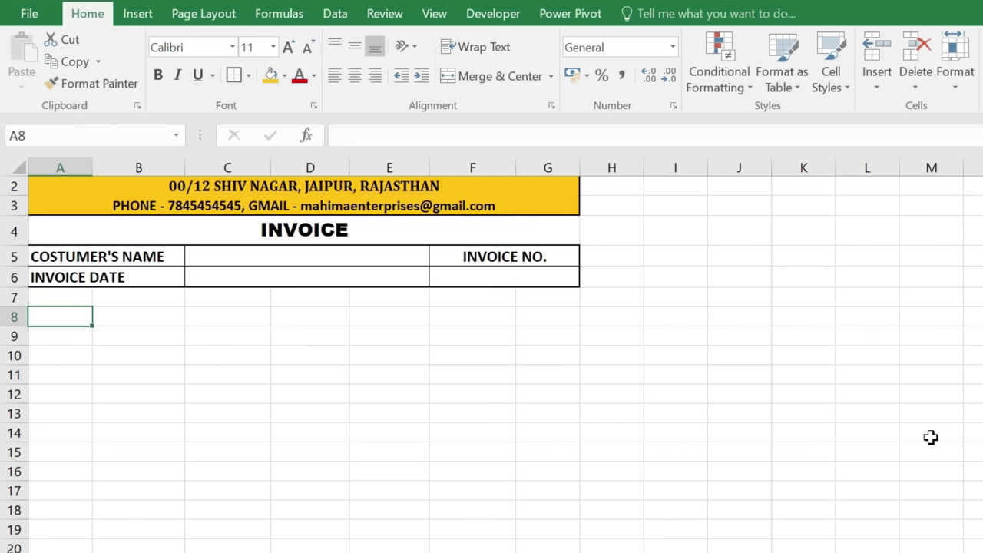
pyautogui.write('S NO')
pyautogui.press('Tab')
pyautogui.moveTo(158, 315); pyautogui.dragTo(288, 322)
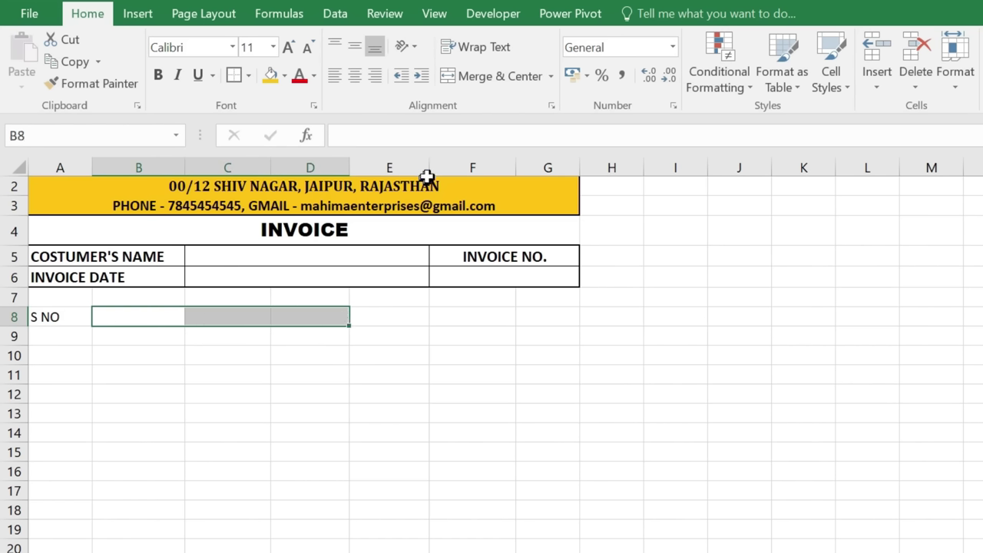
pyautogui.click(497, 79)
pyautogui.scroll(-1, 341, 289)
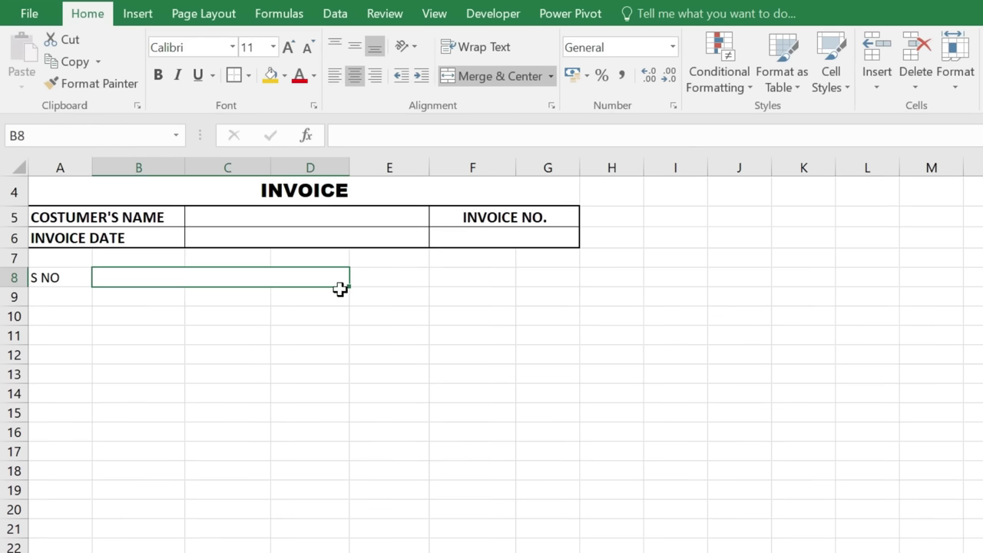
pyautogui.moveTo(349, 286)
pyautogui.mouseDown()
pyautogui.moveTo(357, 549)
pyautogui.moveTo(349, 524)
pyautogui.mouseUp()
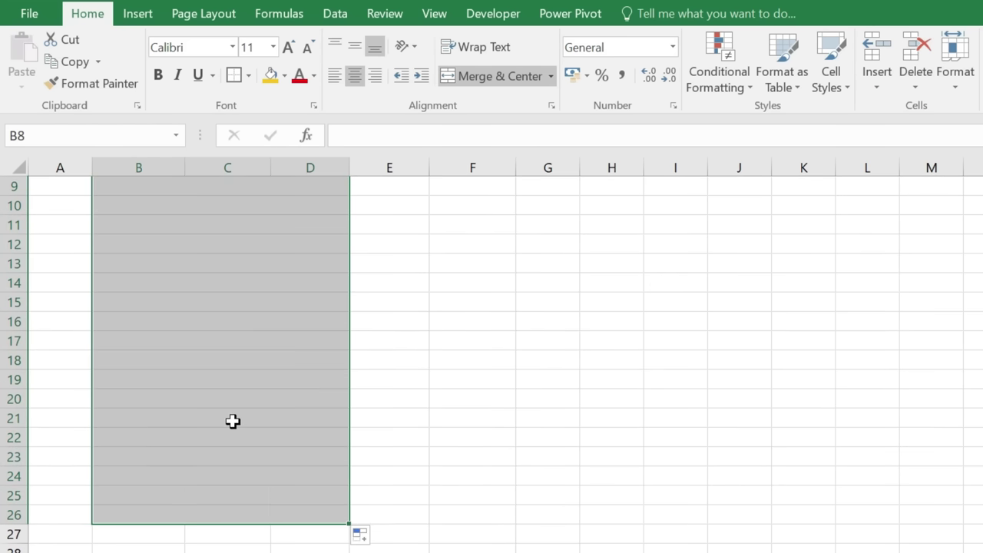
pyautogui.scroll(2, 240, 419)
pyautogui.click(235, 394)
pyautogui.scroll(-1, 242, 485)
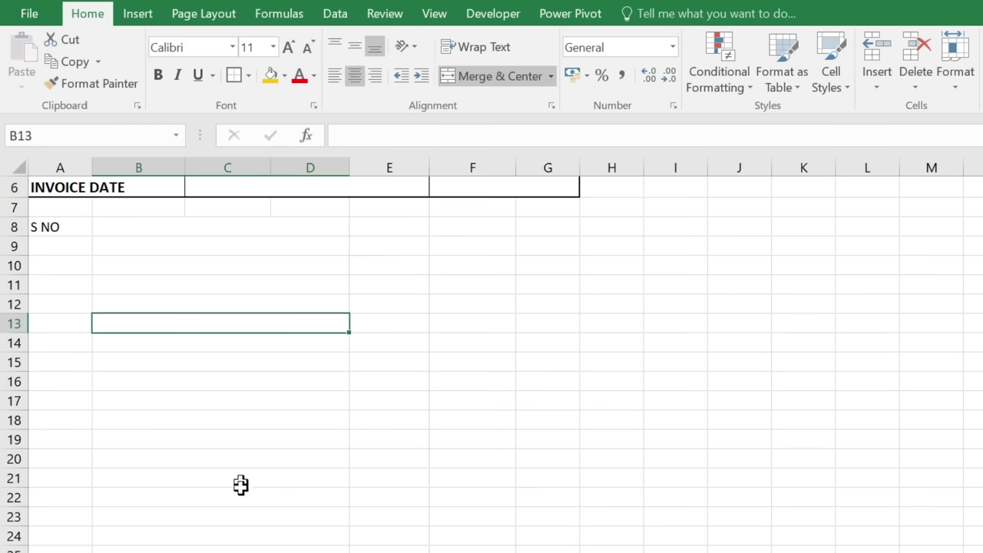
pyautogui.scroll(1, 242, 485)
pyautogui.click(202, 331)
# Add headings DESCRIPTIONS OF GOODS, PRICE, QTY and AMOUNT, and widen column G.
pyautogui.click(93, 262)
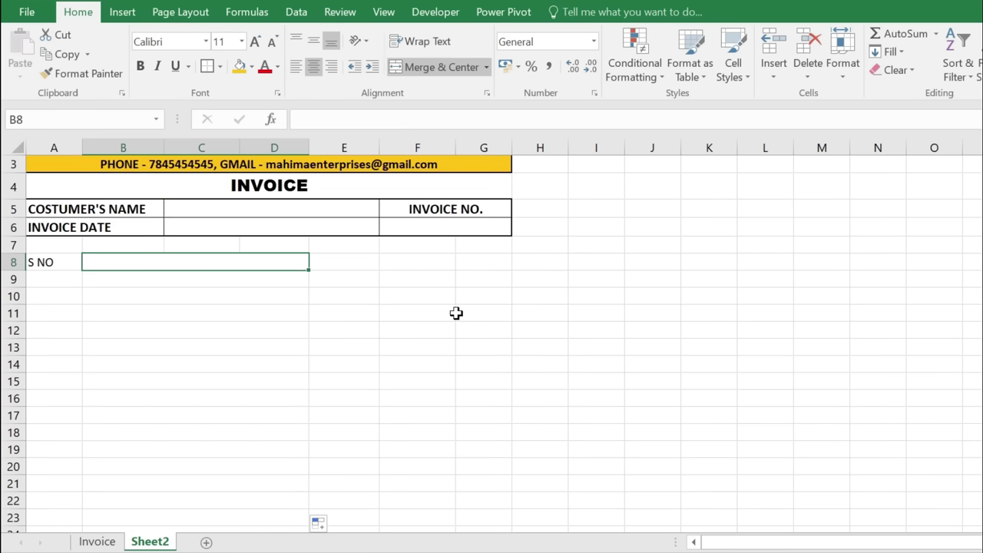
pyautogui.write('DES')
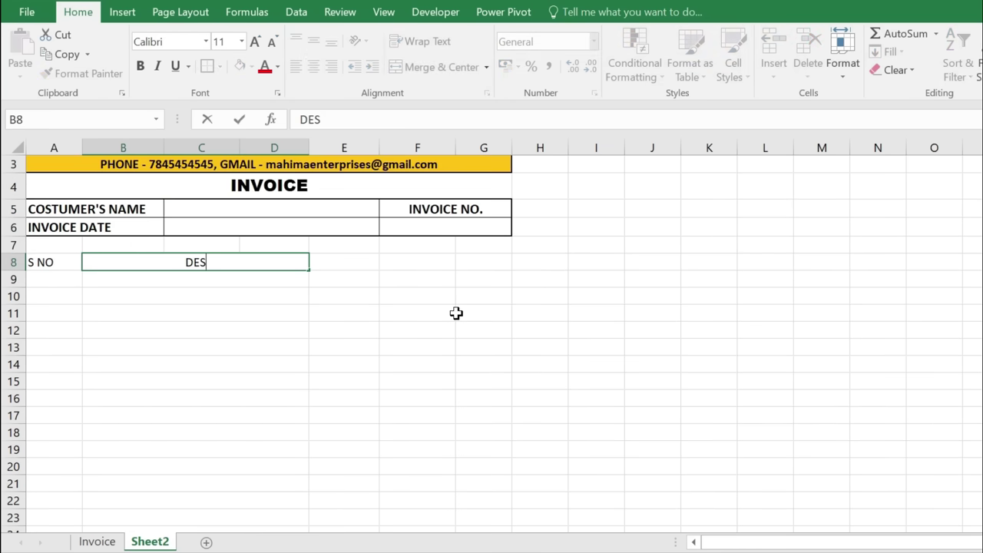
pyautogui.write('CRIPTIONS OF ')
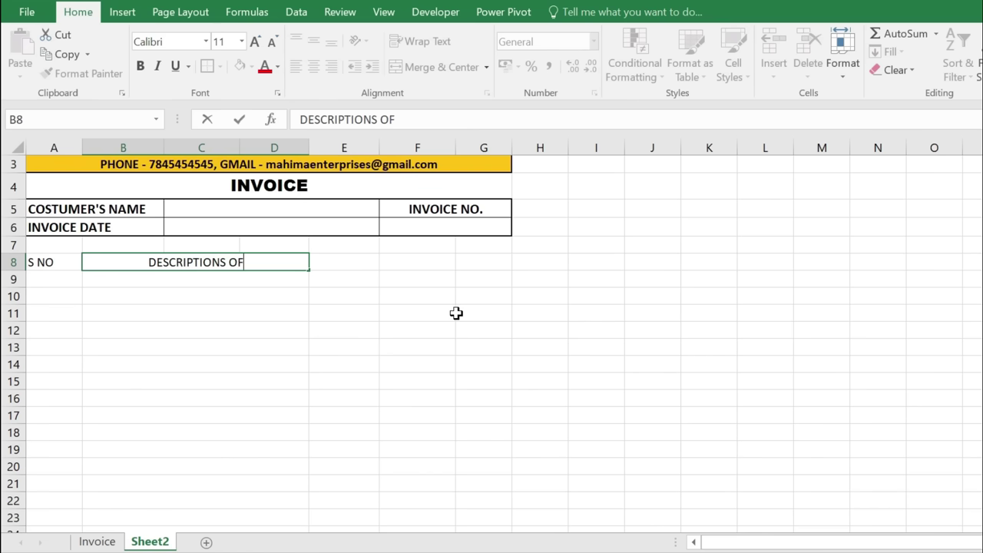
pyautogui.write('GOODS')
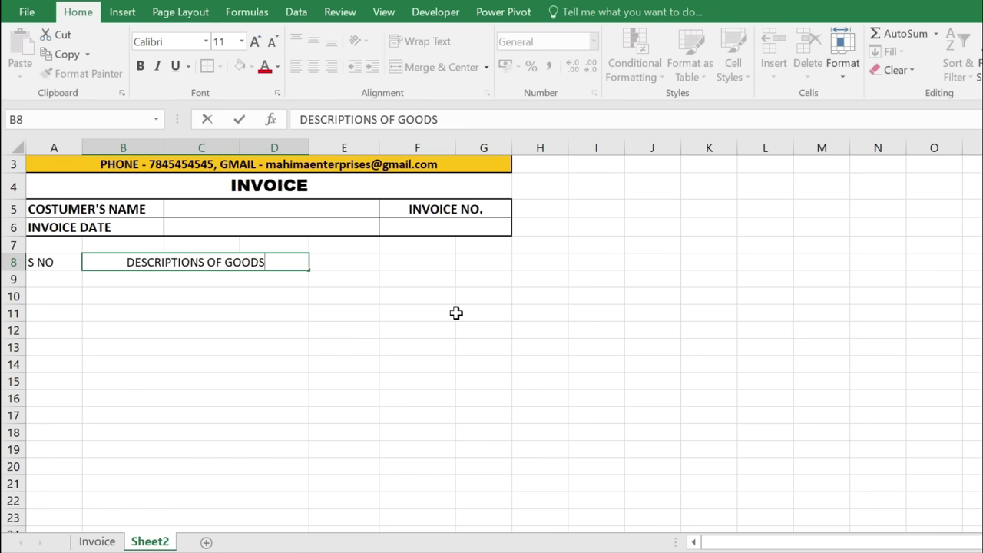
pyautogui.press('Tab')
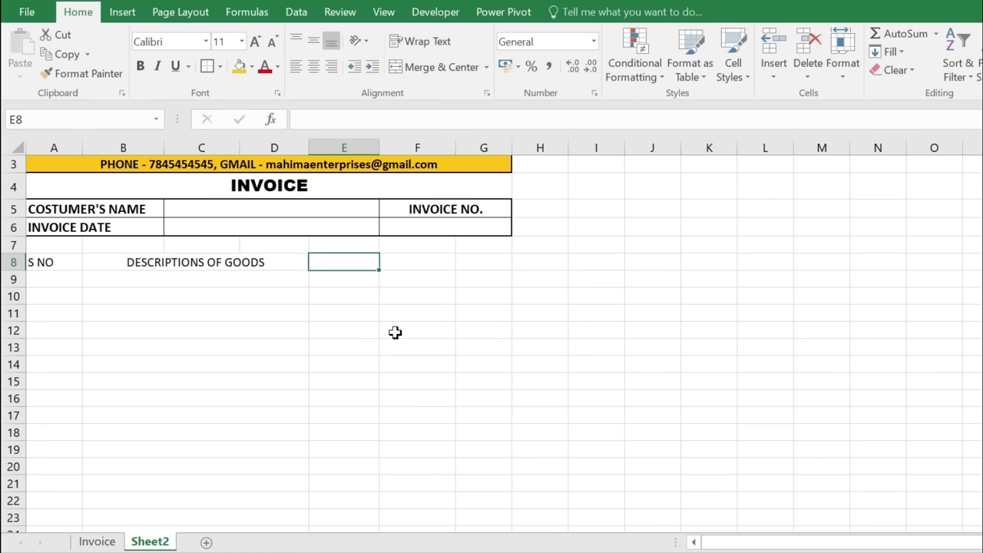
pyautogui.write('PRICE')
pyautogui.press('Tab')
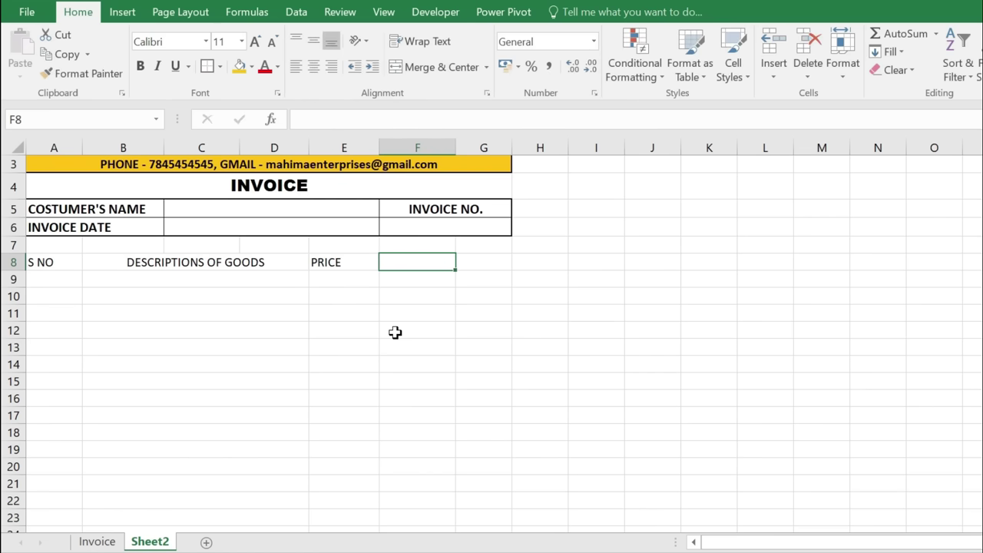
pyautogui.write('QTY')
pyautogui.press('Tab')
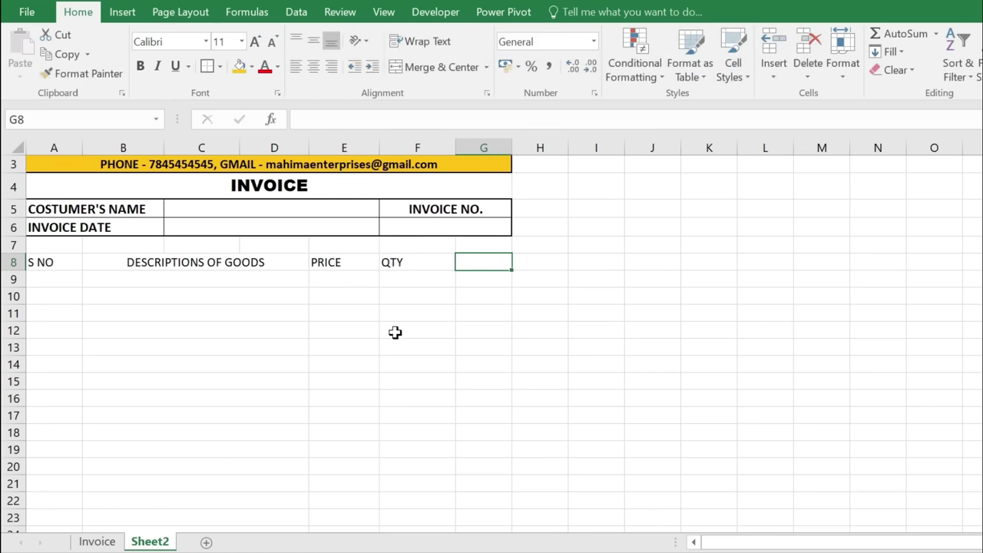
pyautogui.write('AMOUNT')
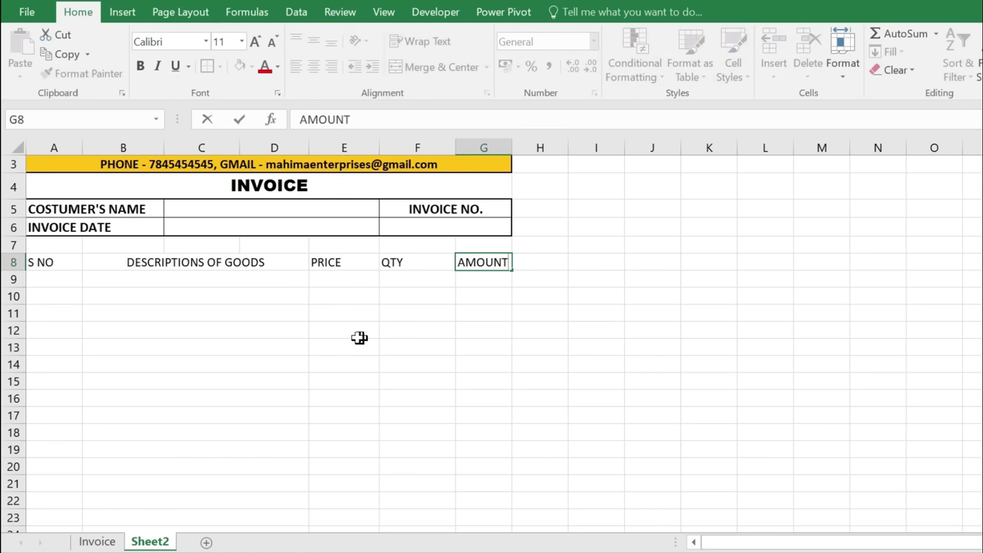
pyautogui.click(421, 298)
pyautogui.scroll(1, 496, 265)
pyautogui.moveTo(512, 147); pyautogui.dragTo(537, 144)
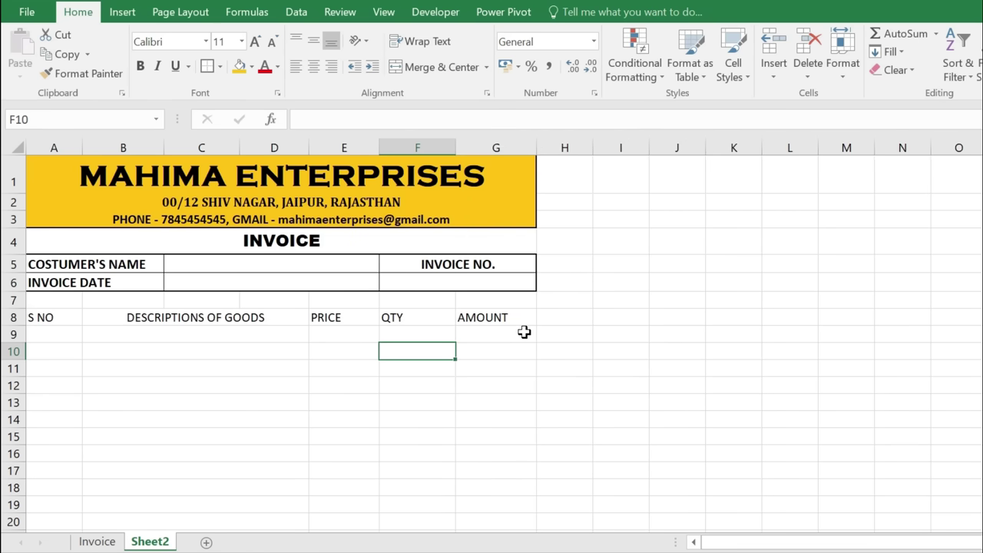
# Make the row 8 headings, S NO through AMOUNT, bold at font size 12.
pyautogui.moveTo(52, 317); pyautogui.dragTo(492, 317)
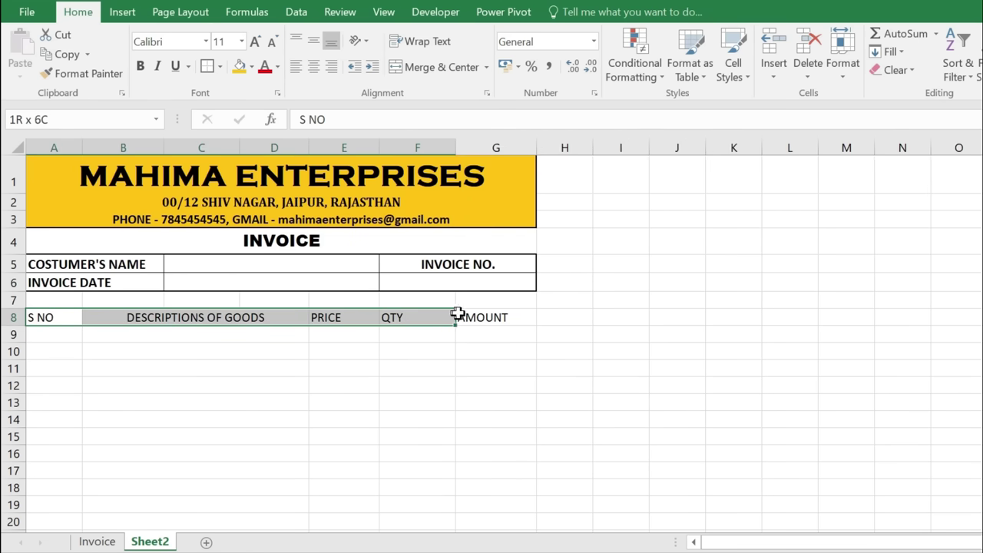
pyautogui.click(140, 66)
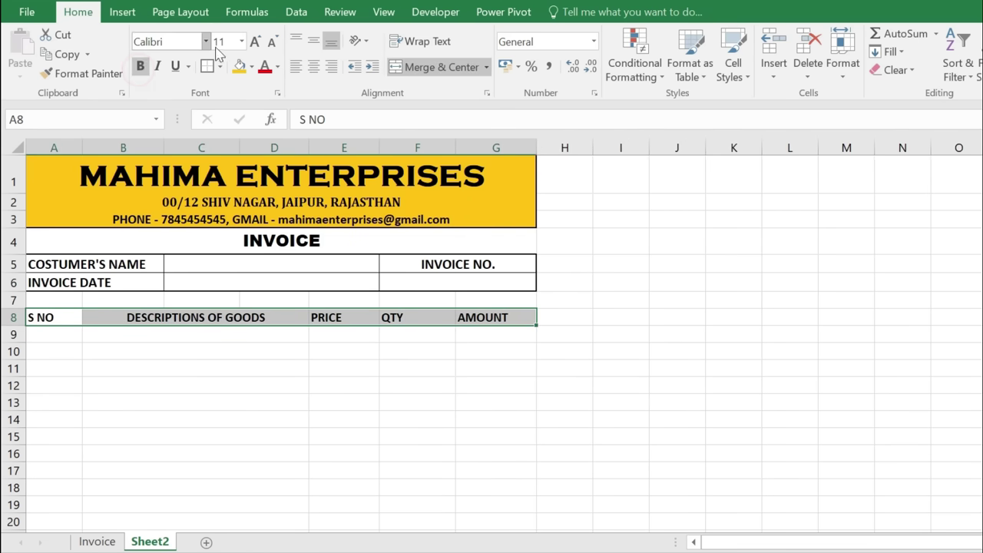
pyautogui.click(256, 42)
pyautogui.click(196, 335)
pyautogui.scroll(-2, 380, 268)
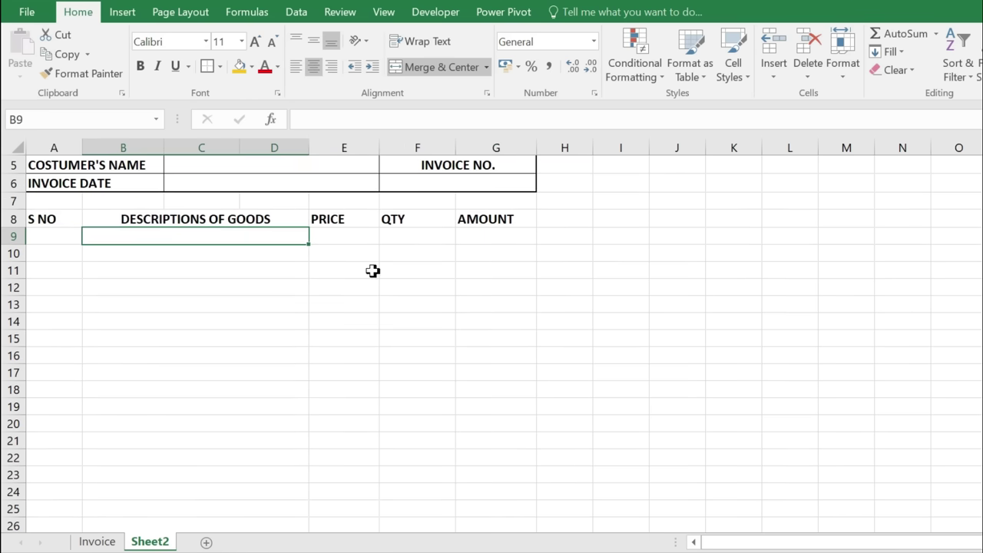
# Outline each item column (S NO, description, PRICE, QTY, AMOUNT) from row 8 to row 26.
pyautogui.moveTo(66, 220); pyautogui.dragTo(62, 524)
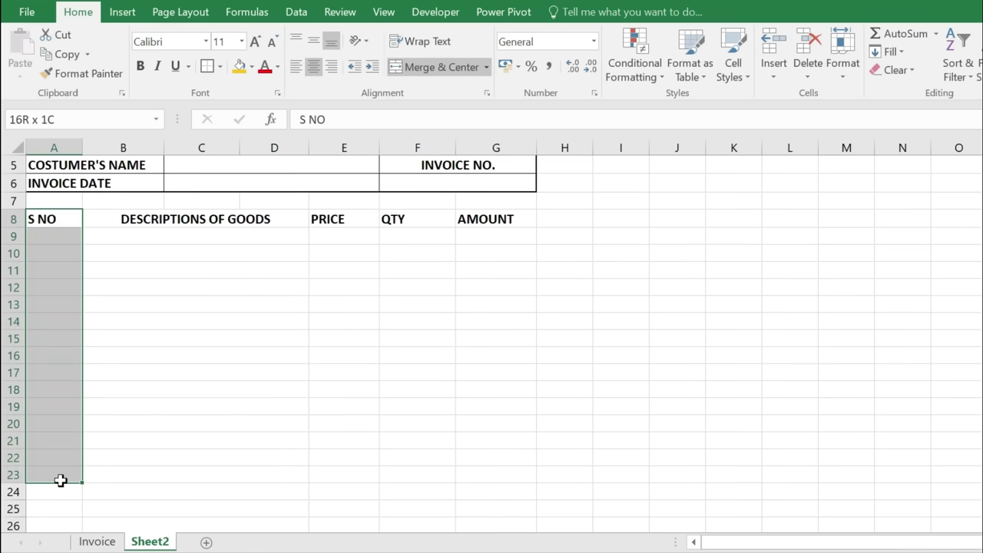
pyautogui.scroll(-1, 61, 386)
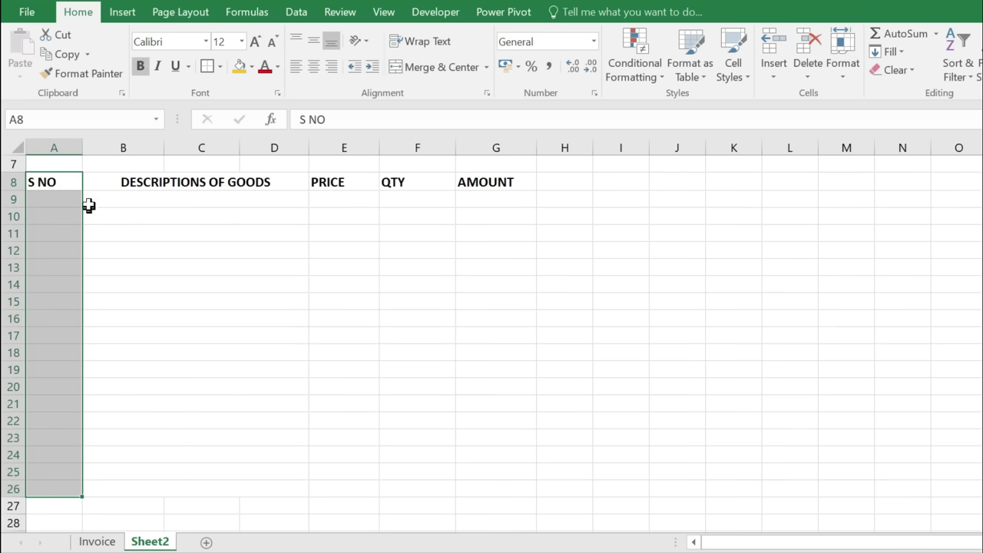
pyautogui.click(209, 71)
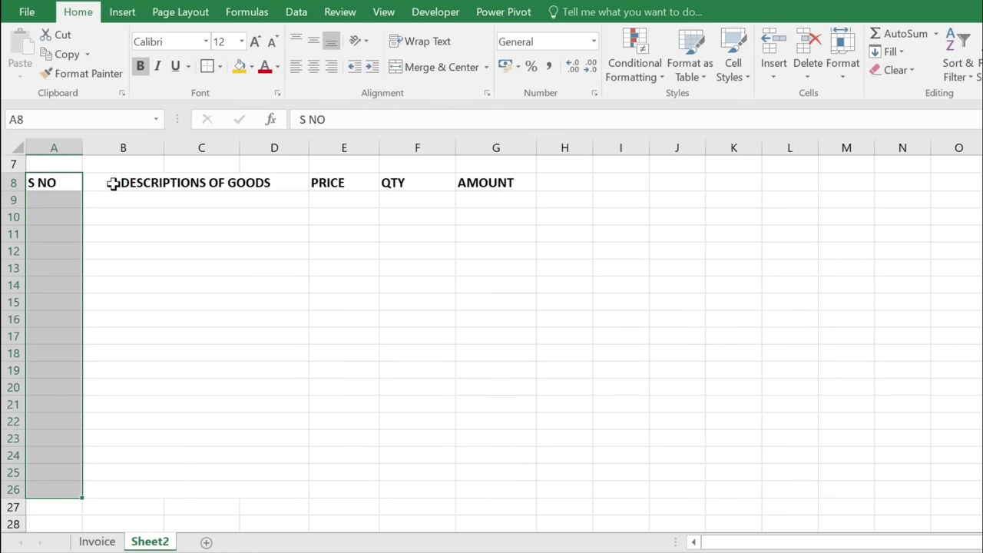
pyautogui.moveTo(112, 183); pyautogui.dragTo(120, 489)
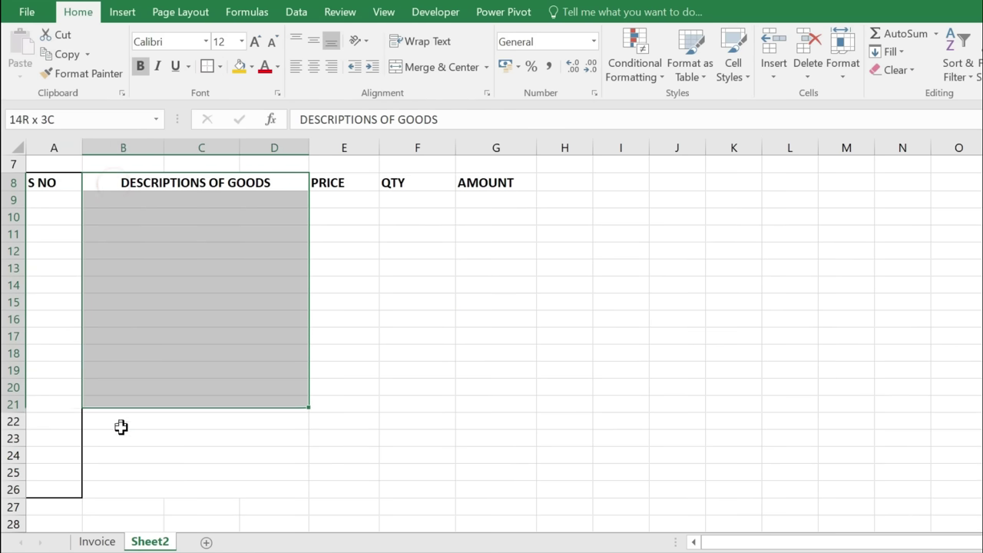
pyautogui.click(206, 66)
pyautogui.moveTo(344, 183); pyautogui.dragTo(348, 489)
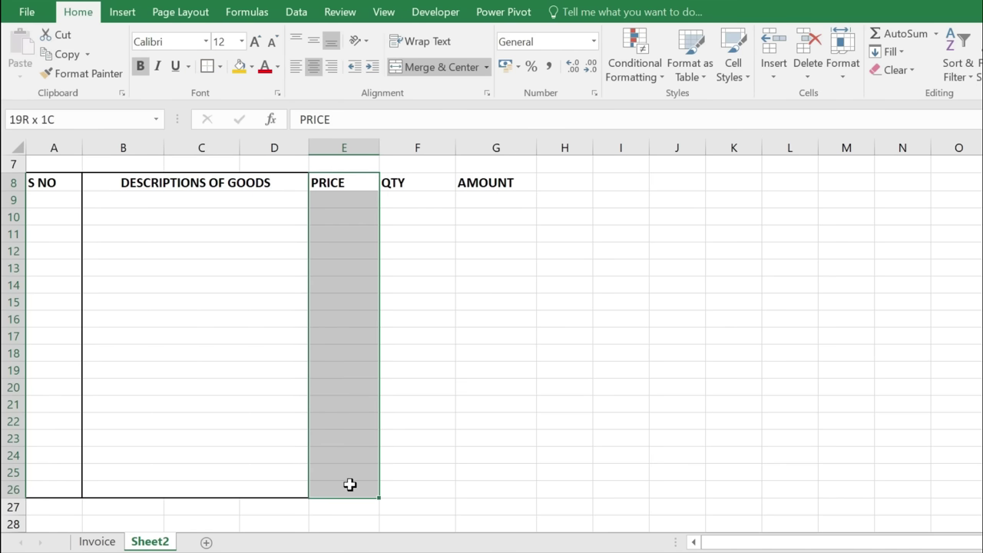
pyautogui.click(207, 67)
pyautogui.moveTo(415, 185); pyautogui.dragTo(428, 490)
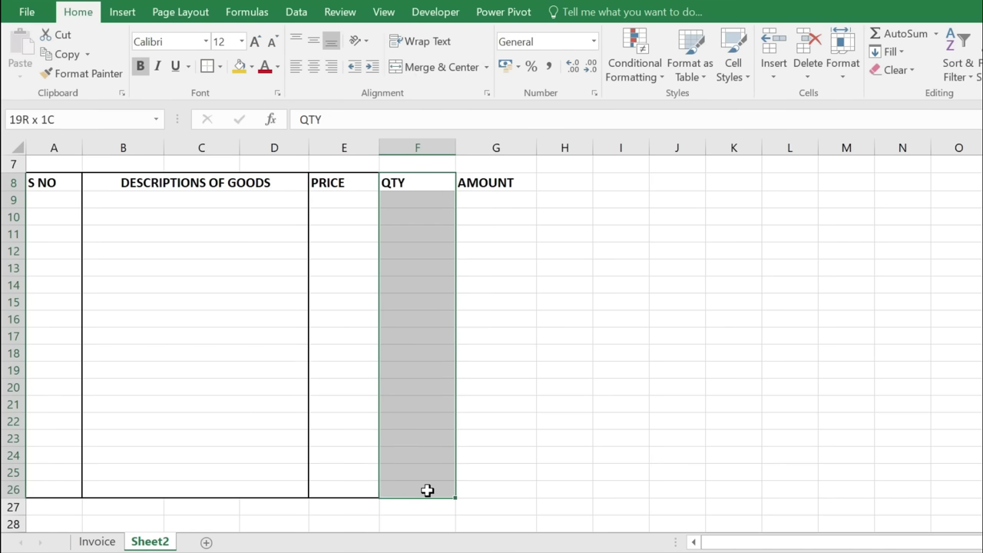
pyautogui.click(209, 66)
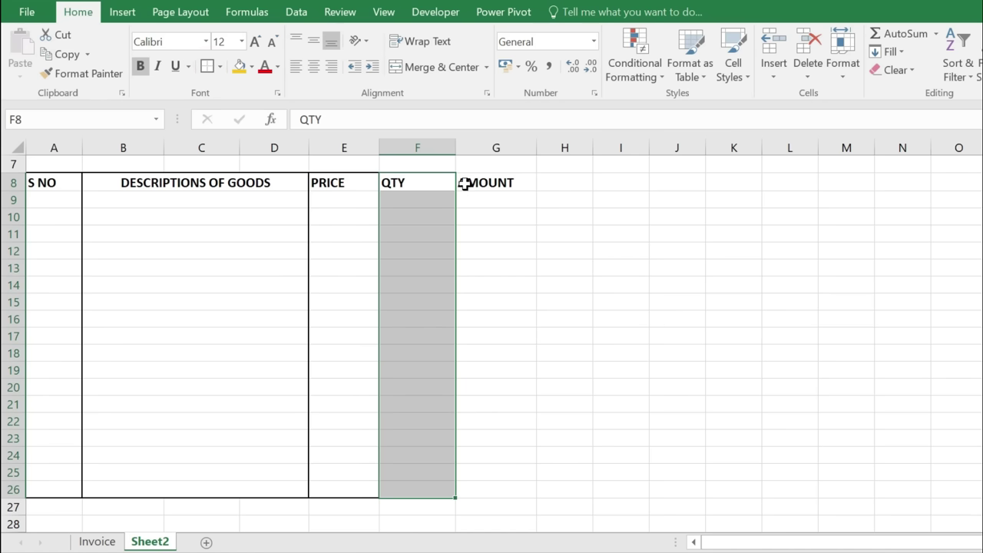
pyautogui.moveTo(466, 187); pyautogui.dragTo(497, 489)
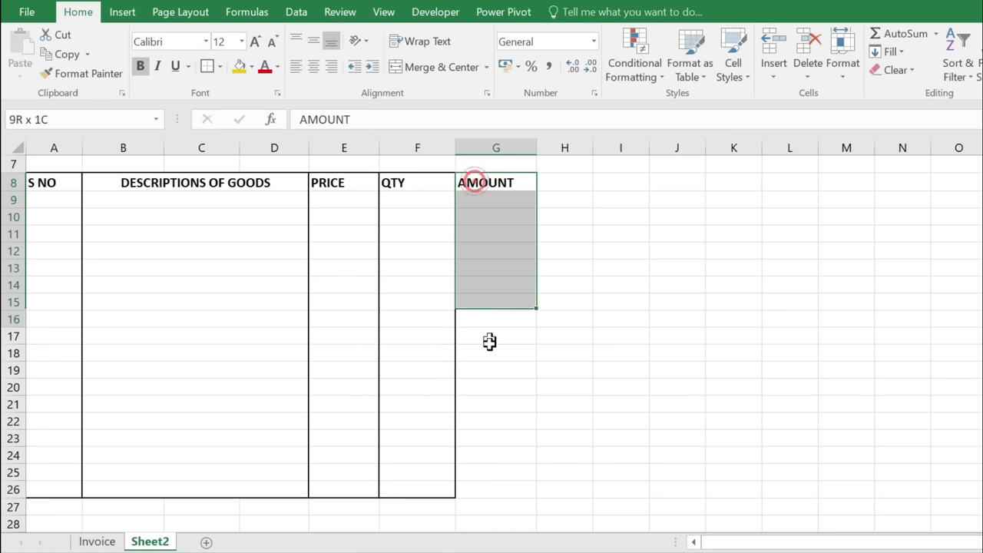
pyautogui.click(208, 66)
pyautogui.click(344, 268)
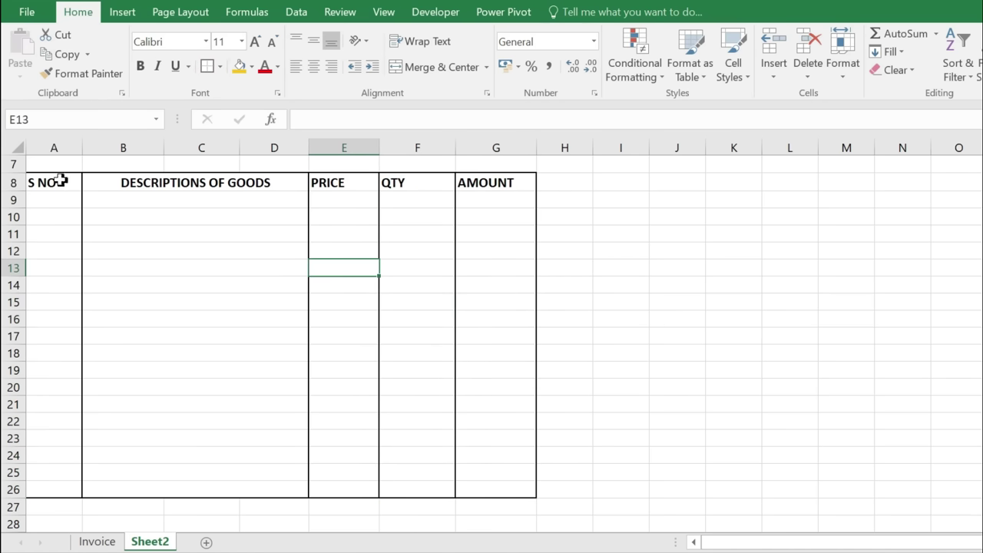
# Put a border around the heading row A8:G8.
pyautogui.moveTo(61, 181); pyautogui.dragTo(461, 187)
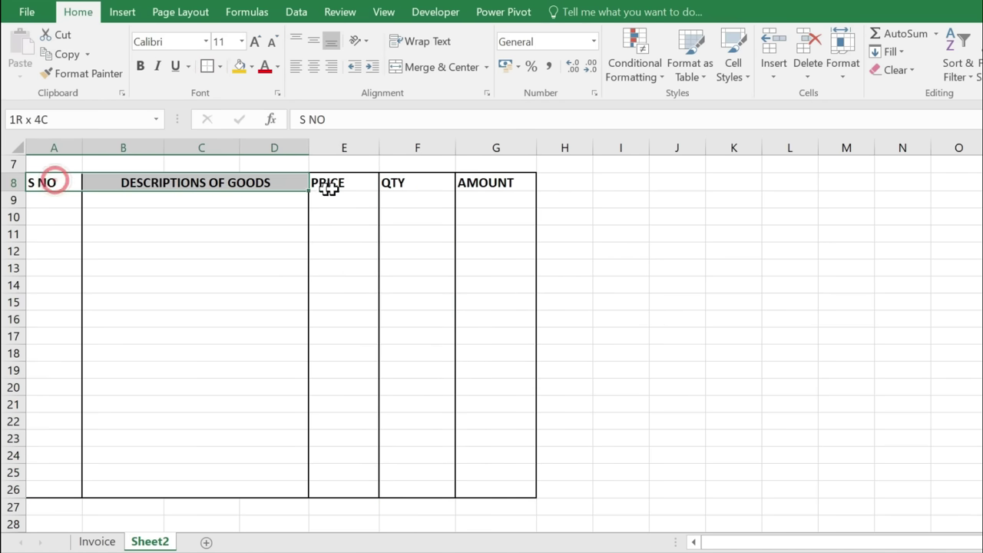
pyautogui.click(208, 66)
pyautogui.click(241, 272)
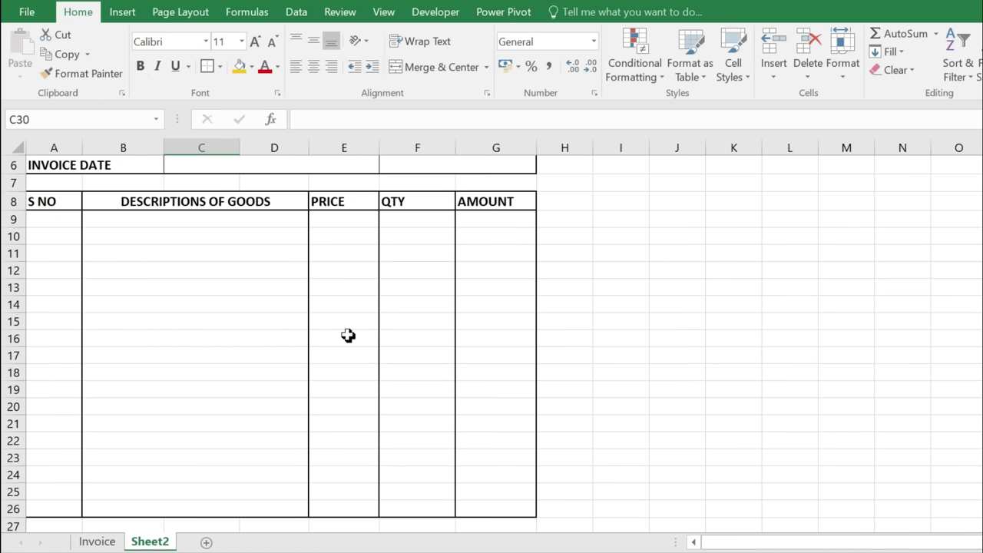
# Merge columns E and F in rows 24, 25 and 26 for the totals labels.
pyautogui.scroll(-2, 348, 336)
pyautogui.click(334, 386)
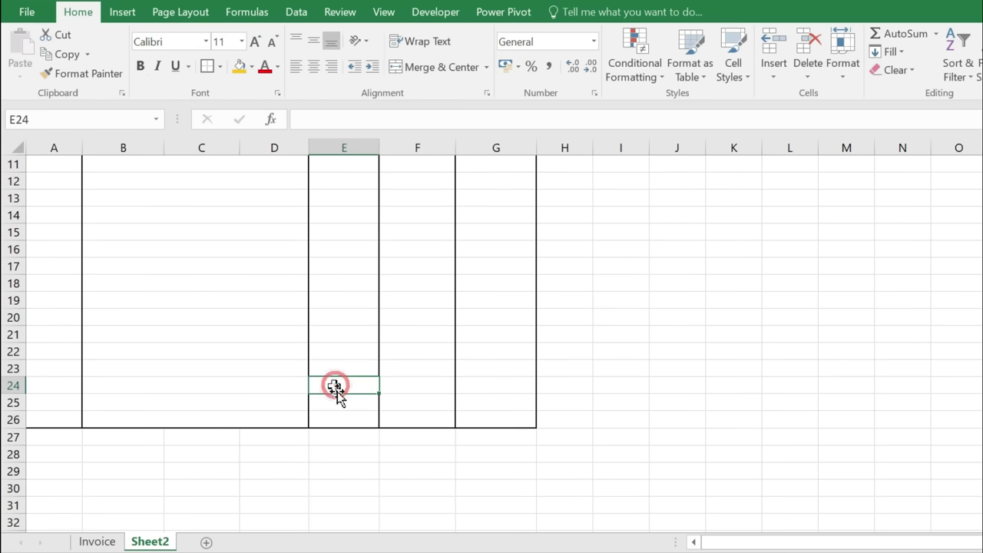
pyautogui.click(338, 418)
pyautogui.click(335, 403)
pyautogui.click(344, 389)
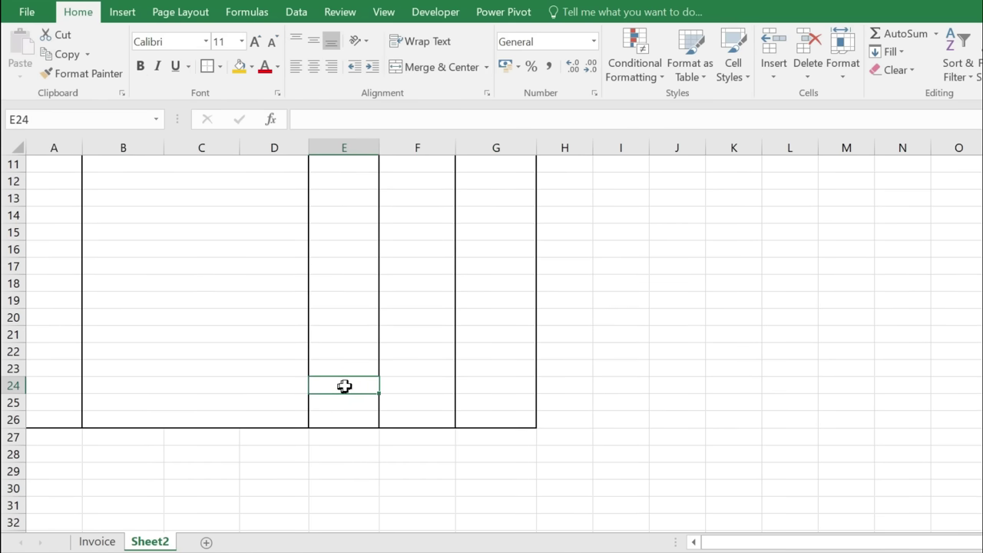
pyautogui.moveTo(356, 384); pyautogui.dragTo(407, 384)
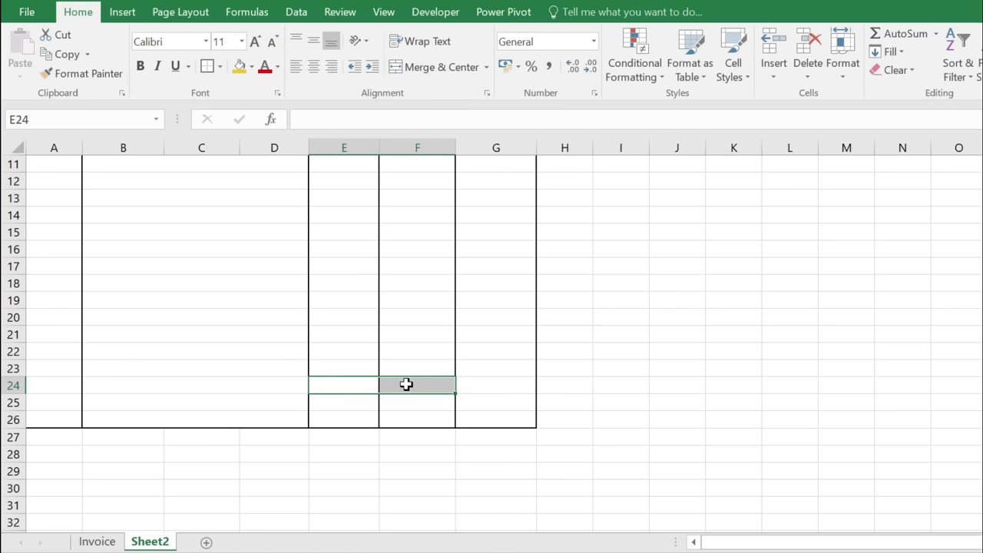
pyautogui.click(431, 68)
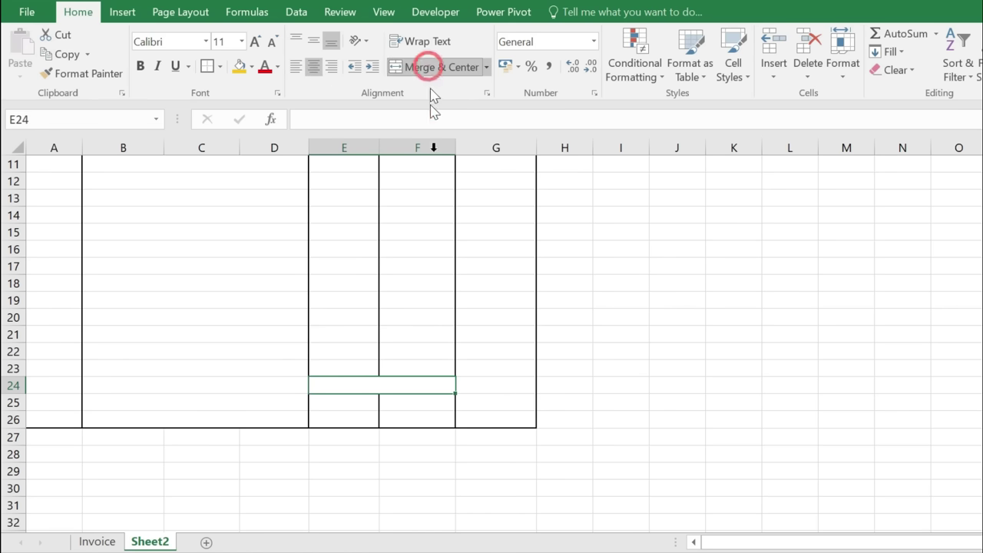
pyautogui.moveTo(455, 394); pyautogui.dragTo(408, 421)
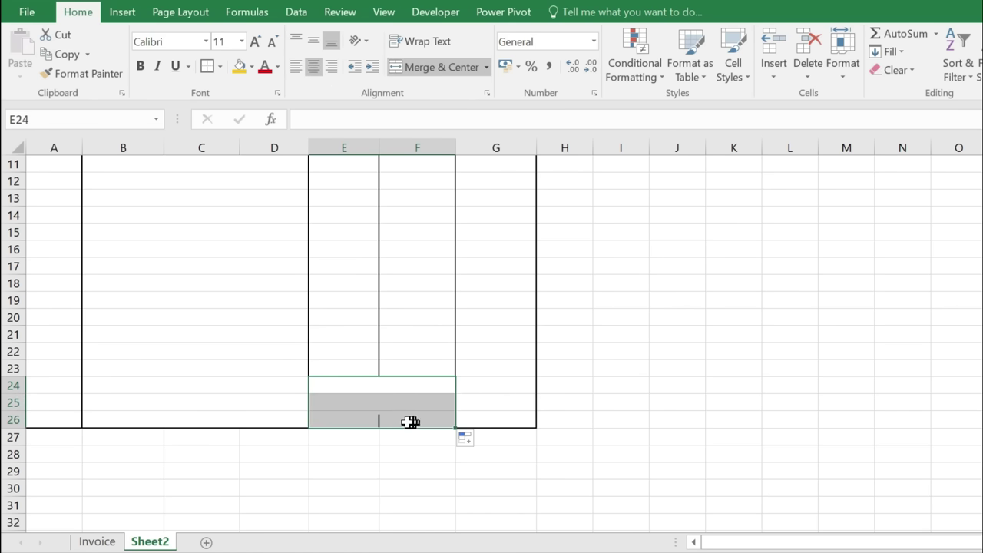
pyautogui.click(386, 412)
pyautogui.click(384, 398)
pyautogui.click(382, 386)
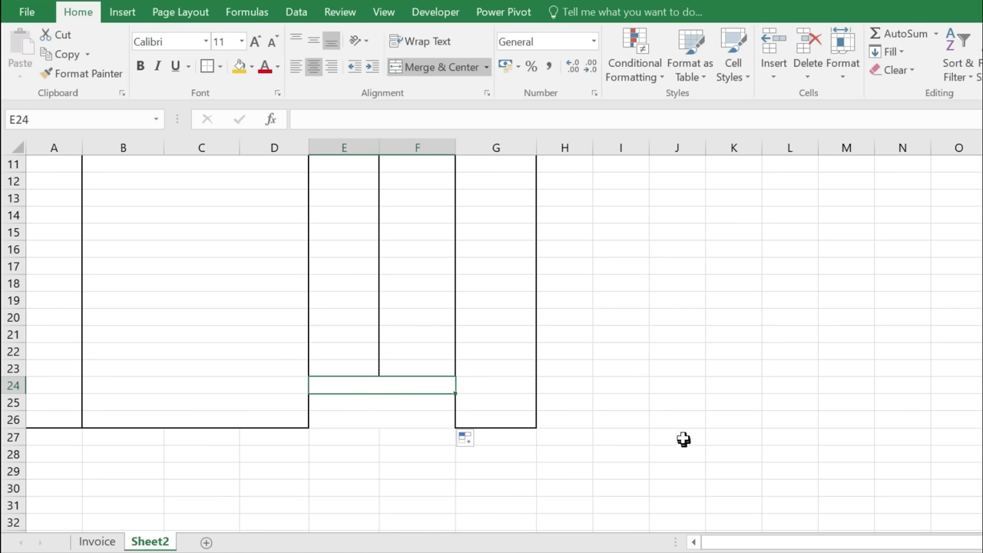
# Enter the labels TOTAL AMOUNT, GST 5% and GRAND TOTAL in rows 24–26.
pyautogui.write('TOTAL')
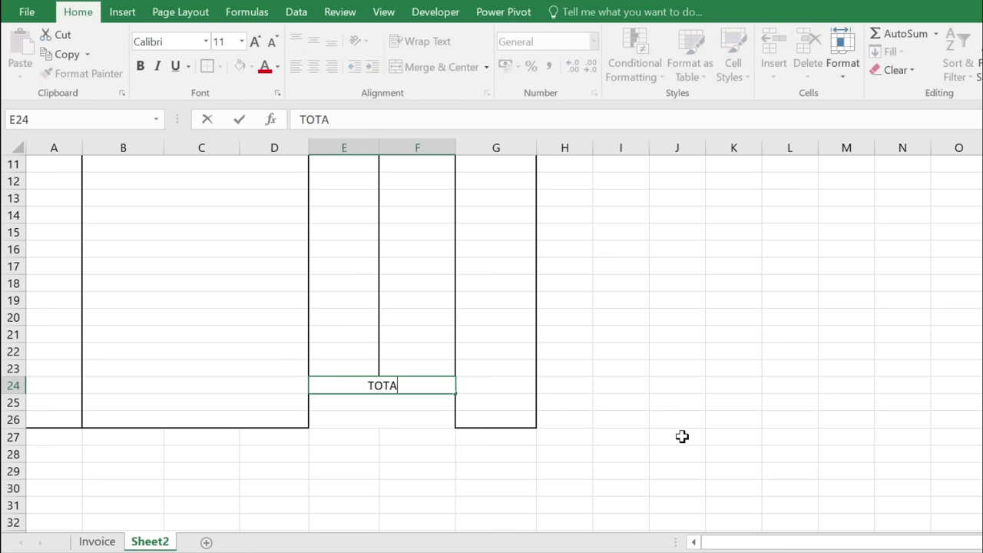
pyautogui.write(' AMOUNT')
pyautogui.press('Return')
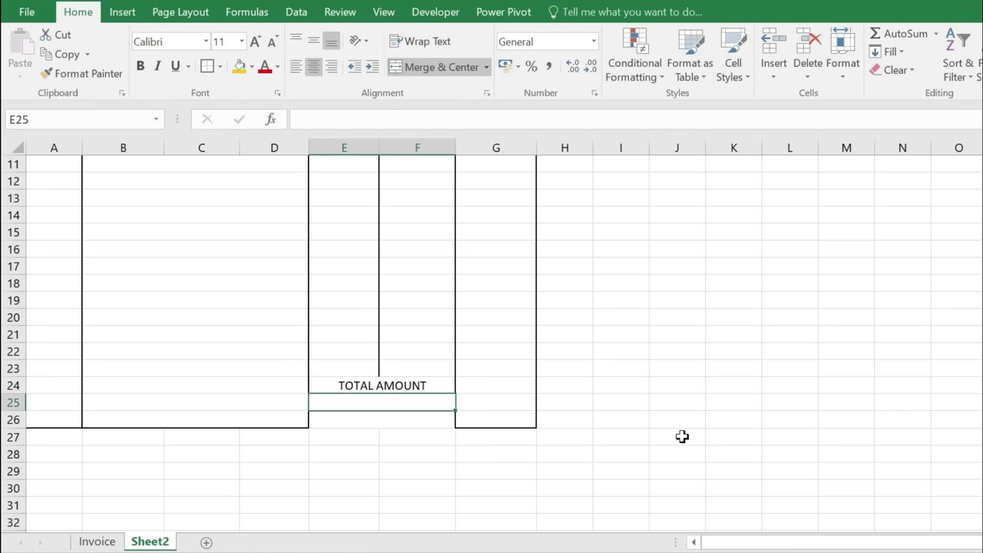
pyautogui.write('GST')
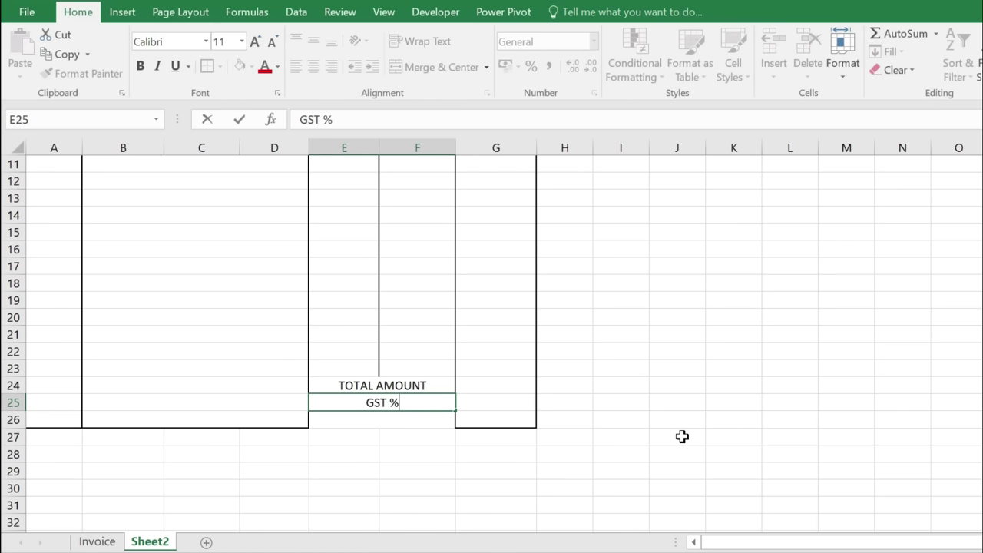
pyautogui.write('%')
pyautogui.press('Return')
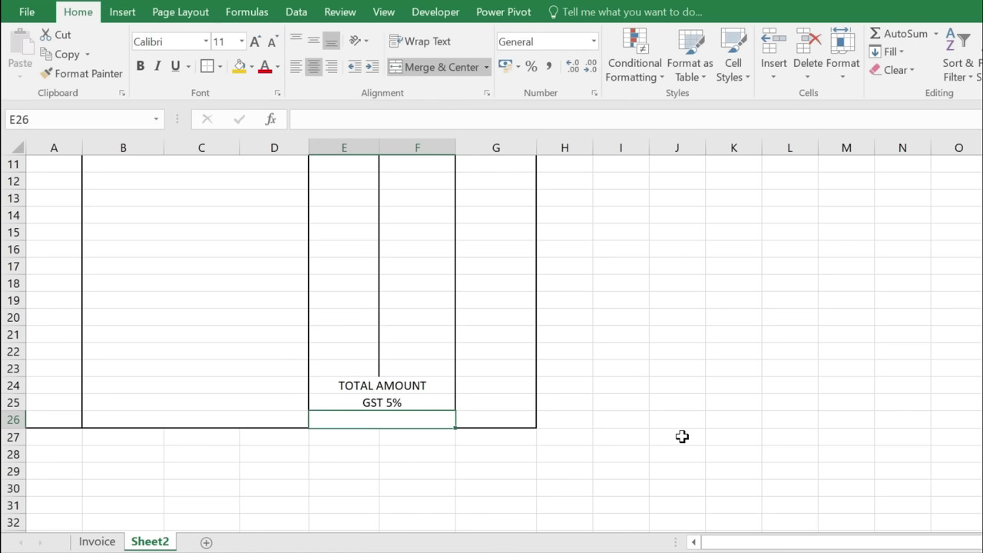
pyautogui.write('GRAND ')
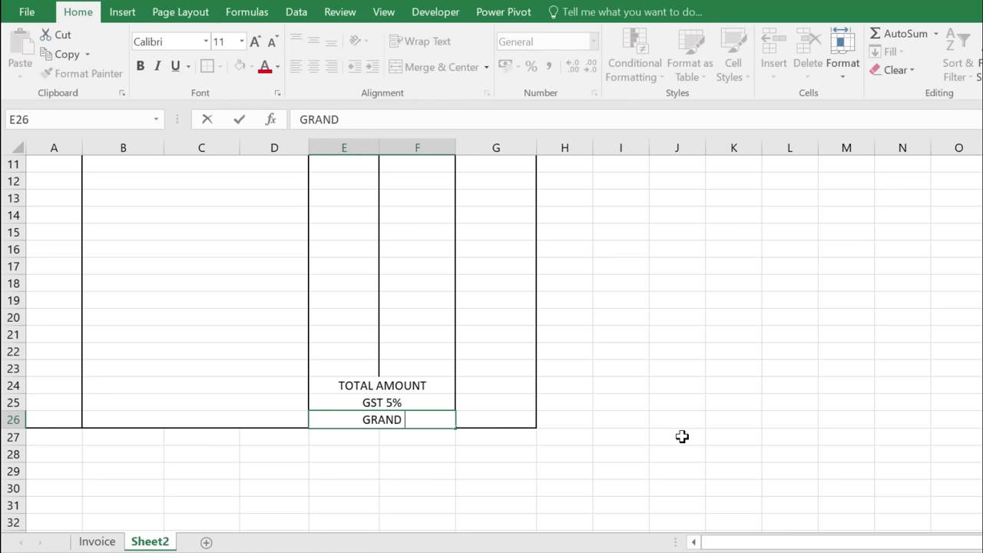
pyautogui.write('TOTAL')
pyautogui.press('Return')
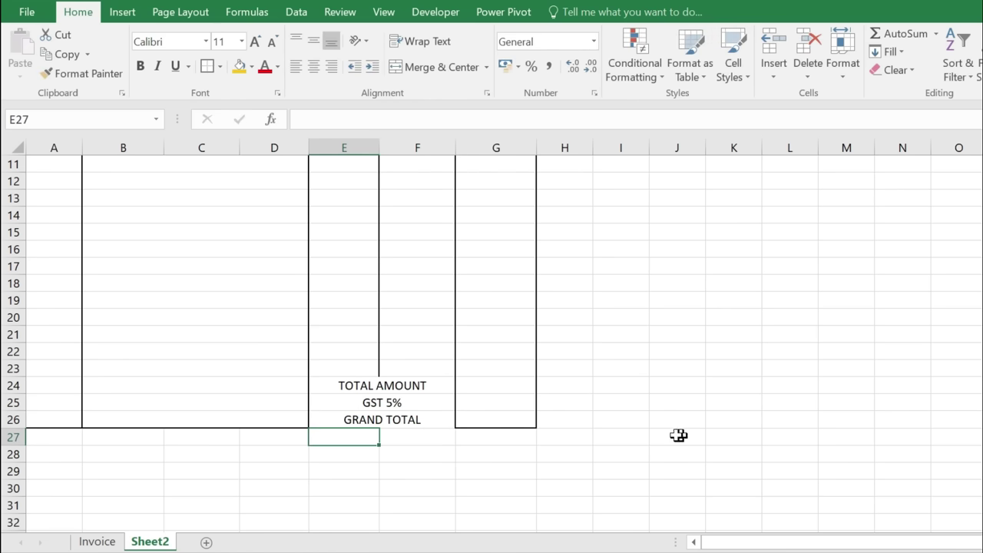
# Make the three total labels left-aligned, bold and 14 point.
pyautogui.moveTo(416, 394); pyautogui.dragTo(408, 412)
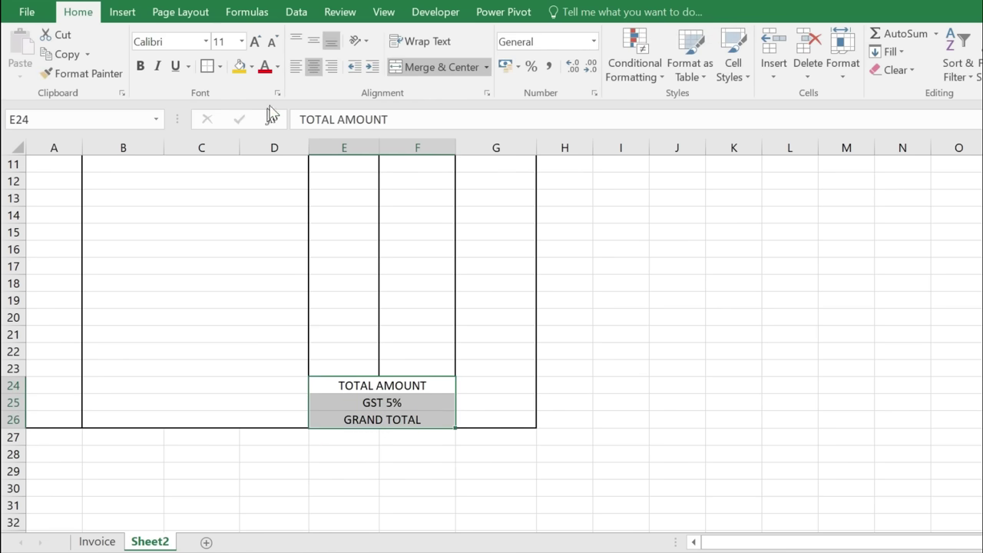
pyautogui.click(295, 68)
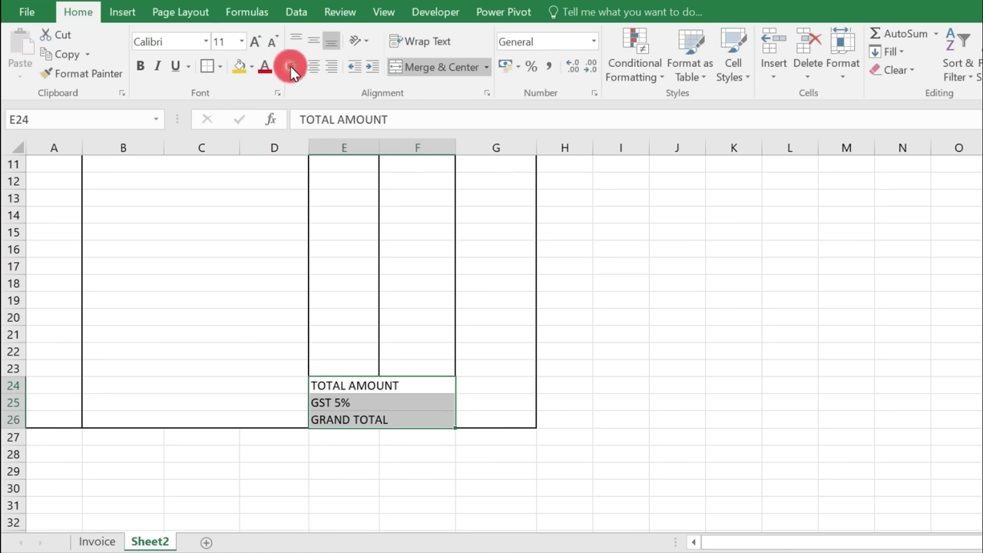
pyautogui.click(140, 66)
pyautogui.click(255, 42)
pyautogui.click(256, 42)
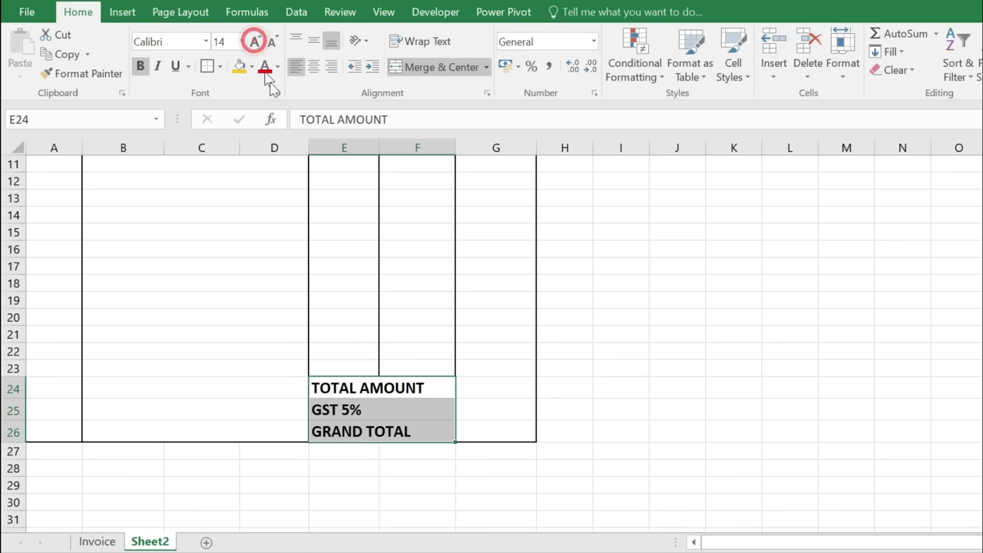
pyautogui.click(432, 393)
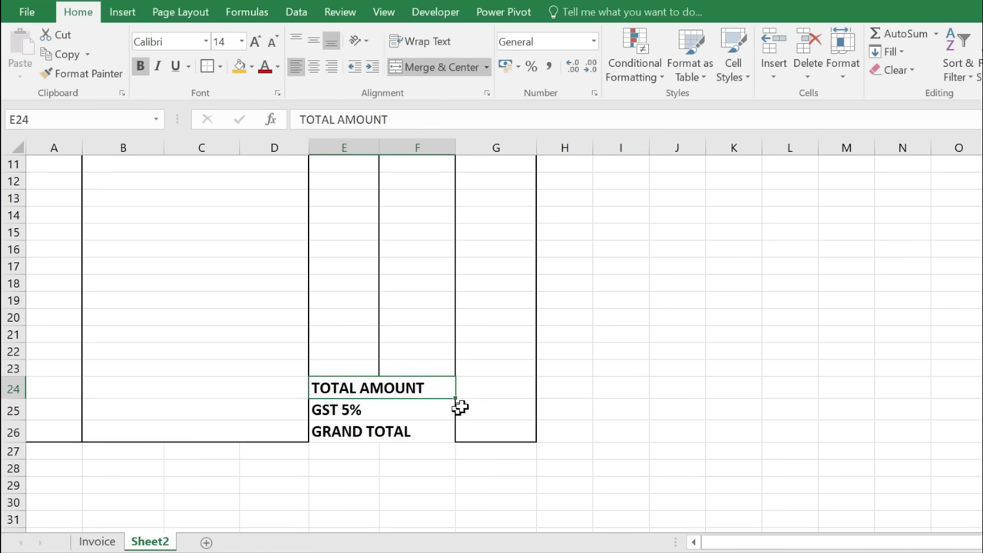
# Give the totals block E24:G26 all borders plus a thick outside border.
pyautogui.click(507, 388)
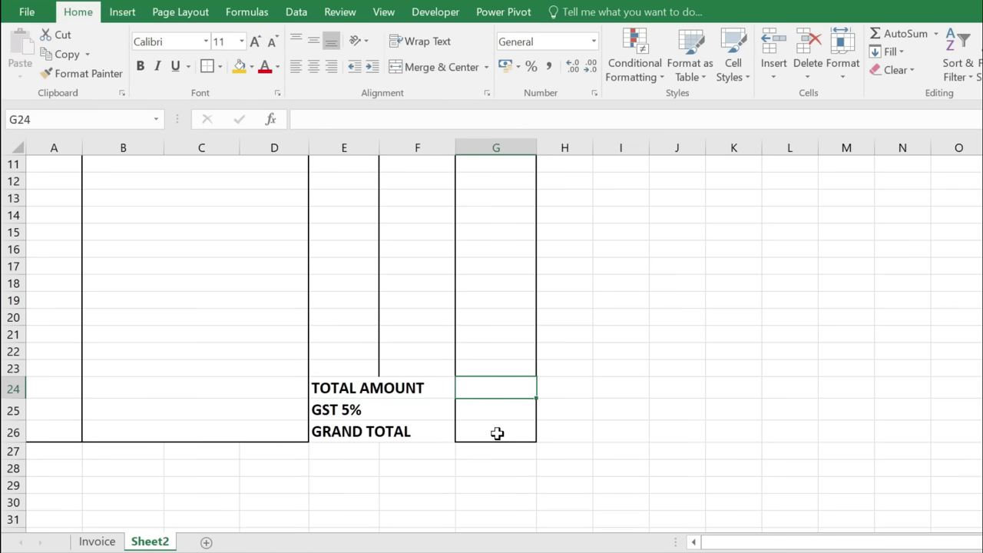
pyautogui.moveTo(340, 391); pyautogui.dragTo(390, 435)
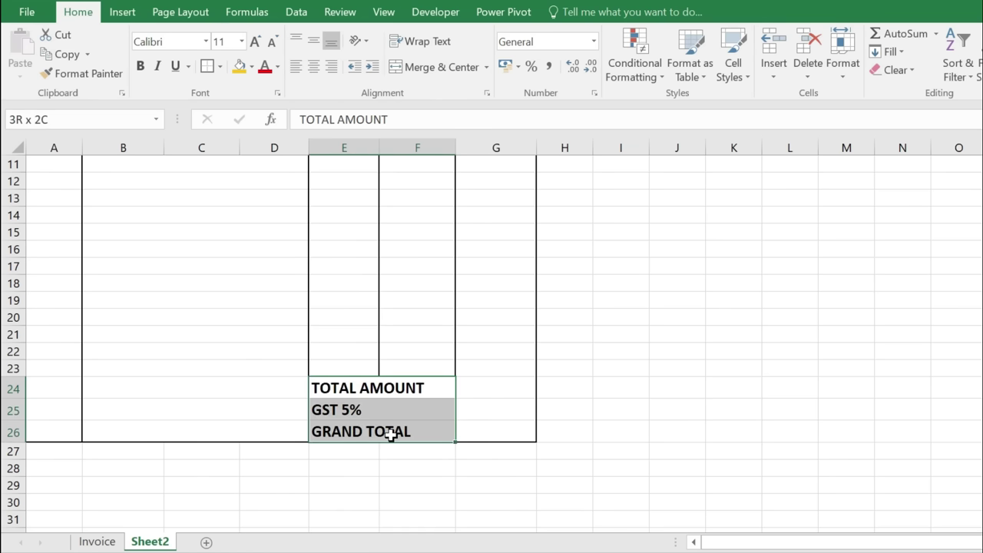
pyautogui.moveTo(371, 382); pyautogui.dragTo(486, 432)
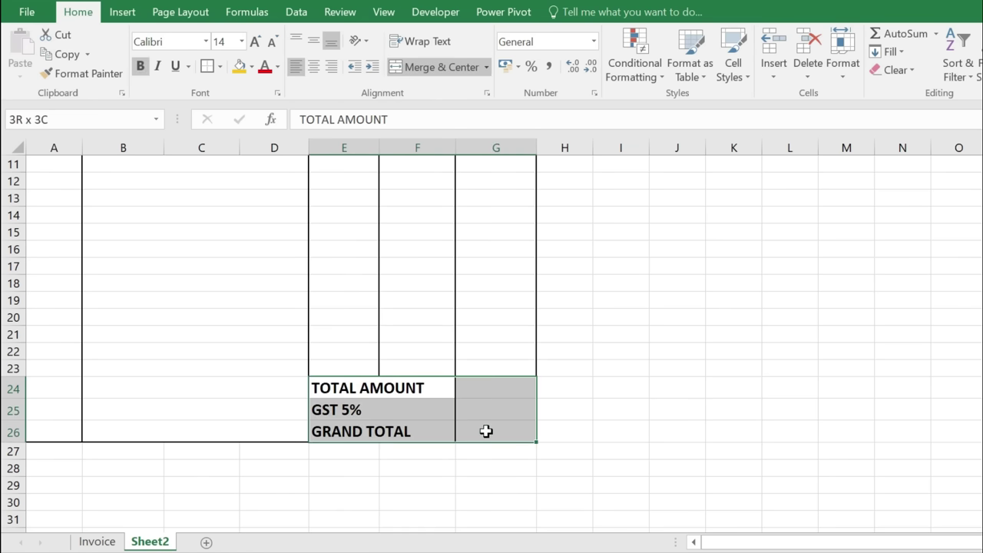
pyautogui.click(220, 66)
pyautogui.click(230, 215)
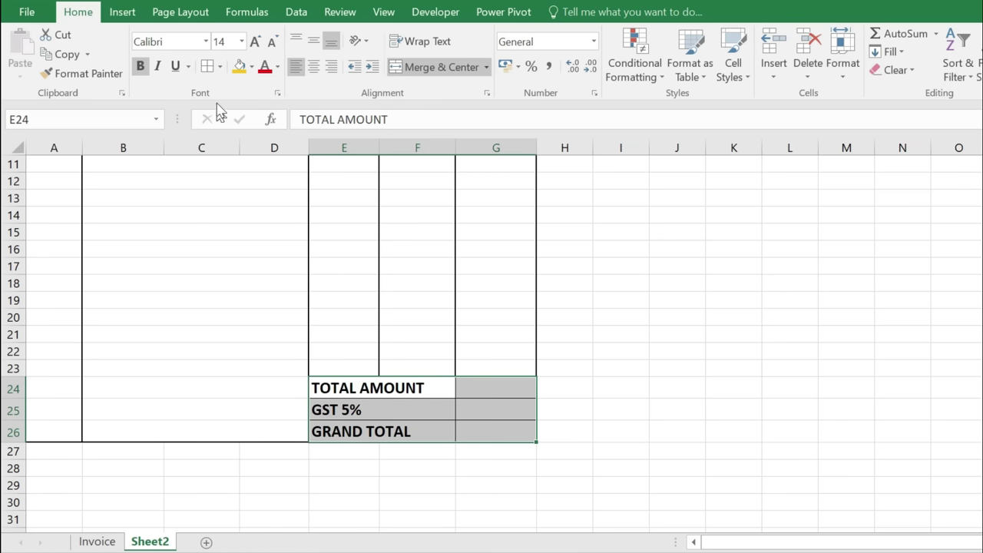
pyautogui.click(221, 66)
pyautogui.click(223, 257)
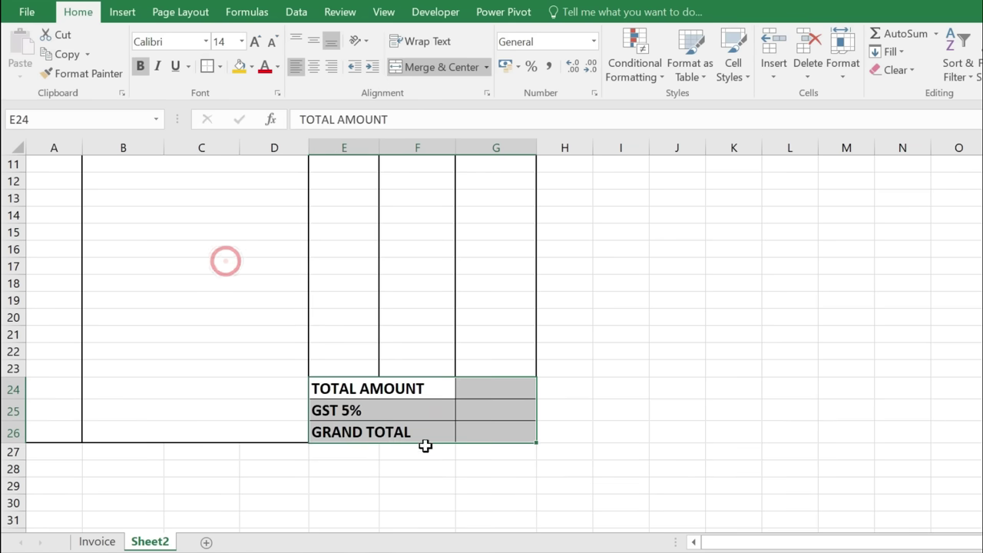
pyautogui.click(435, 449)
pyautogui.click(529, 481)
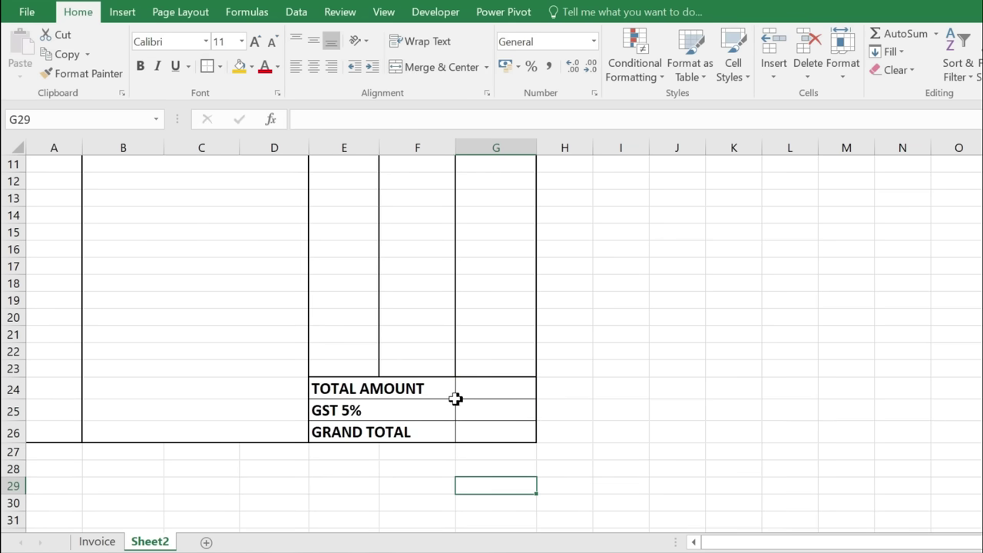
pyautogui.scroll(2, 412, 403)
pyautogui.scroll(-3, 405, 390)
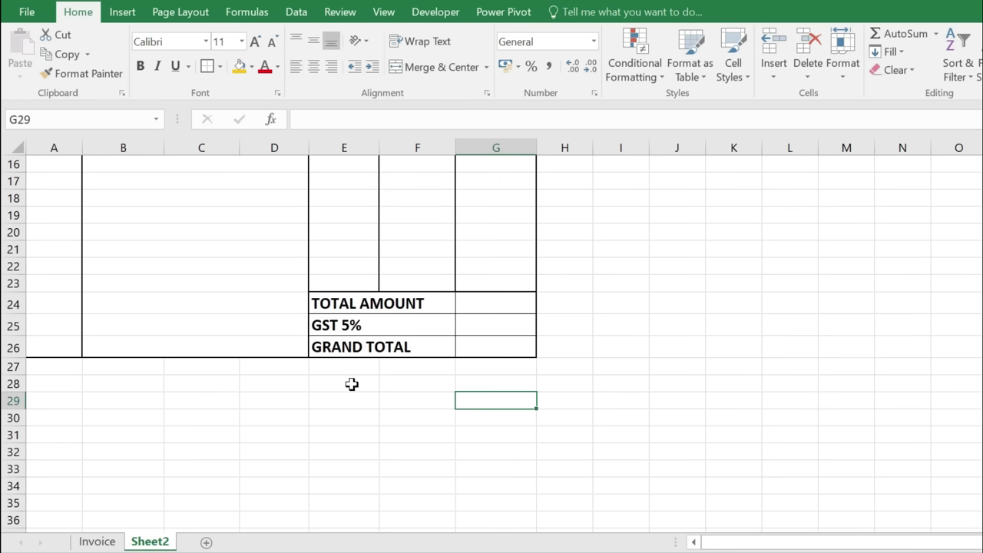
pyautogui.scroll(-1, 410, 350)
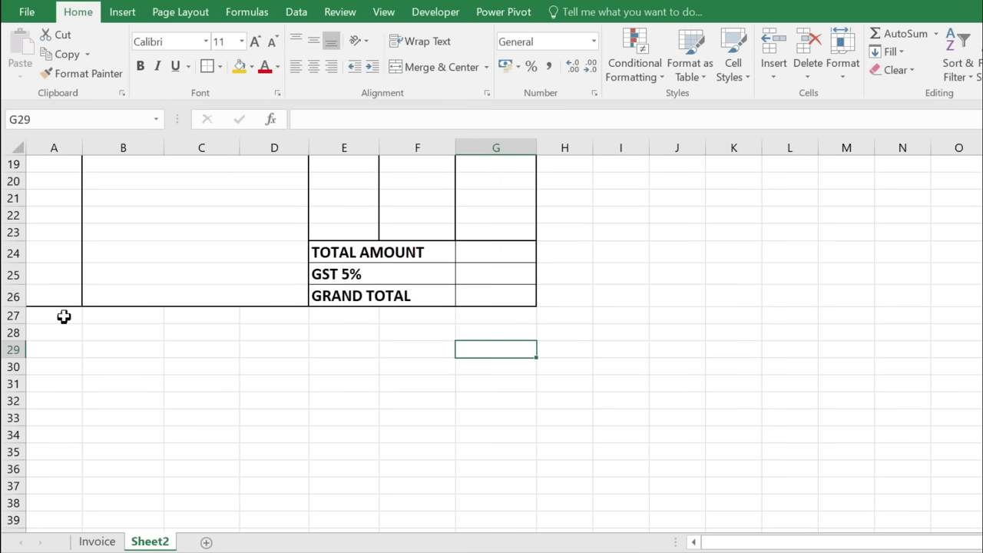
# Merge A27:D27 and add a bold Bodoni MT 'TERMS & CONDITIONS' heading.
pyautogui.moveTo(64, 316); pyautogui.dragTo(278, 321)
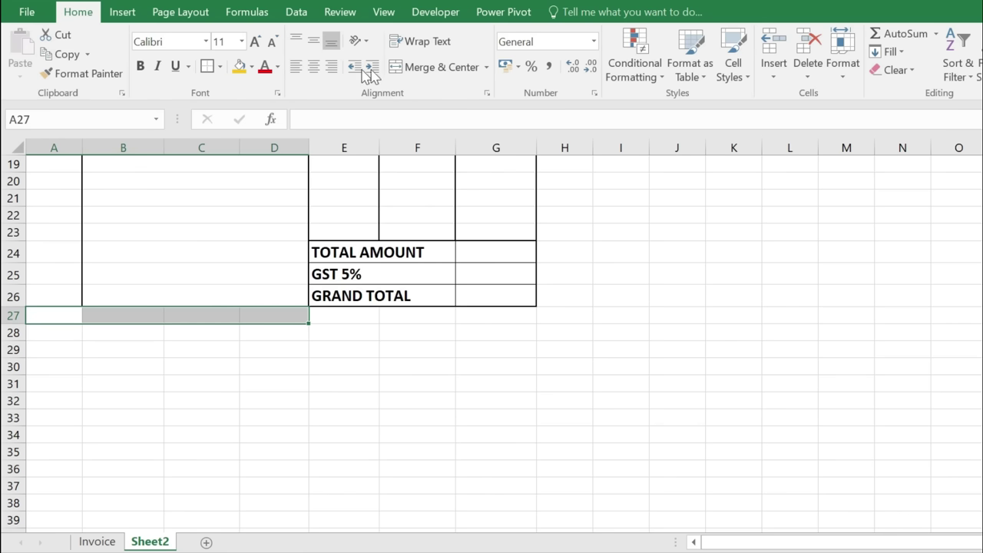
pyautogui.click(438, 67)
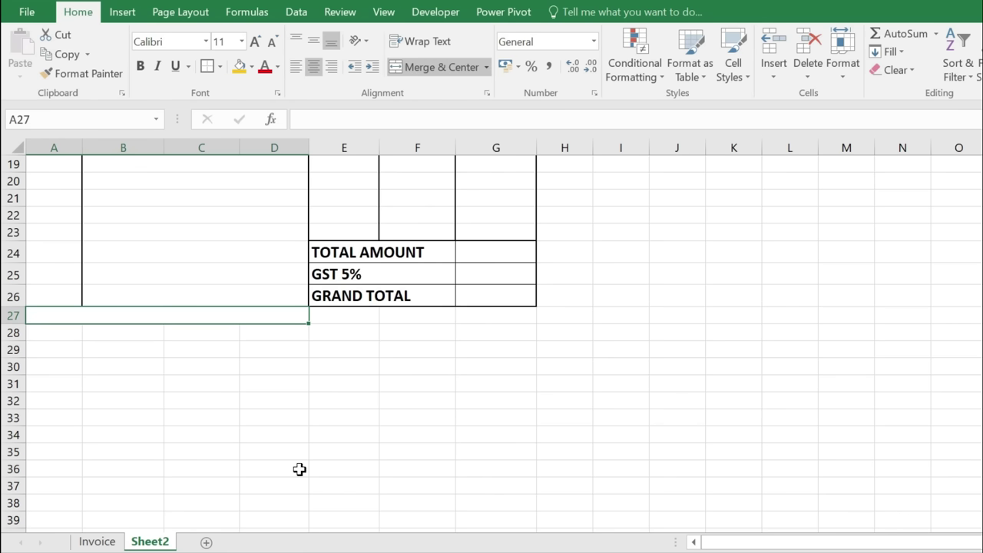
pyautogui.write('TERMS & CON')
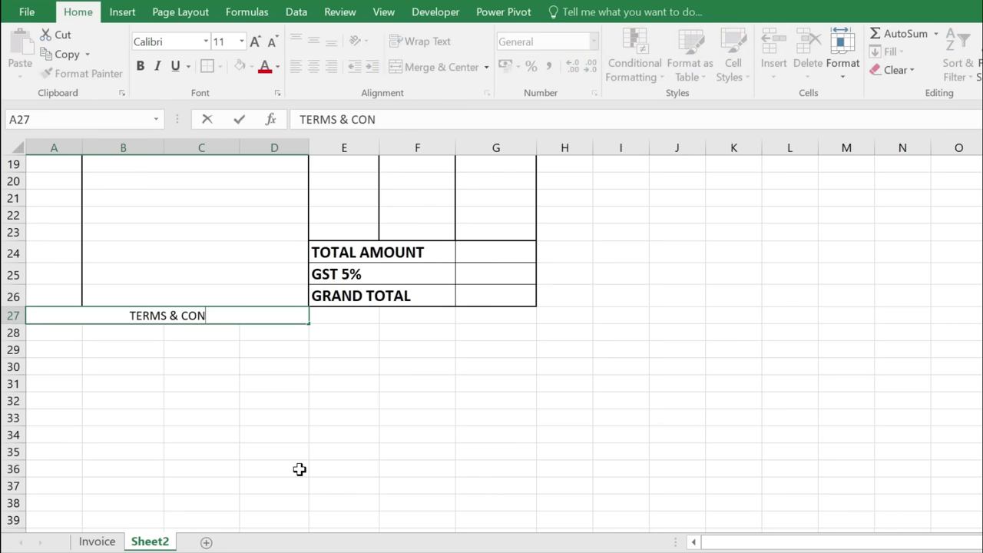
pyautogui.write('DITIONS')
pyautogui.click(99, 369)
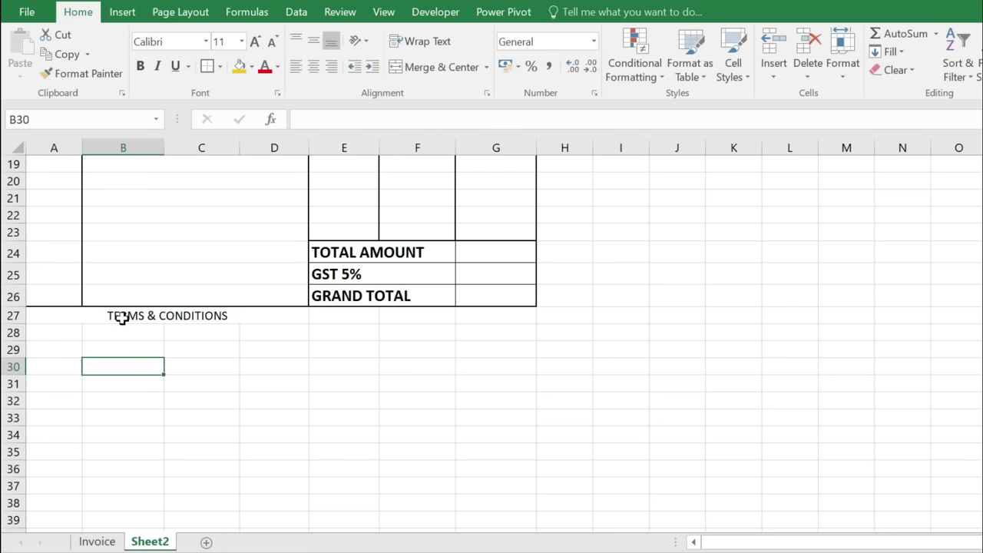
pyautogui.click(123, 316)
pyautogui.click(181, 42)
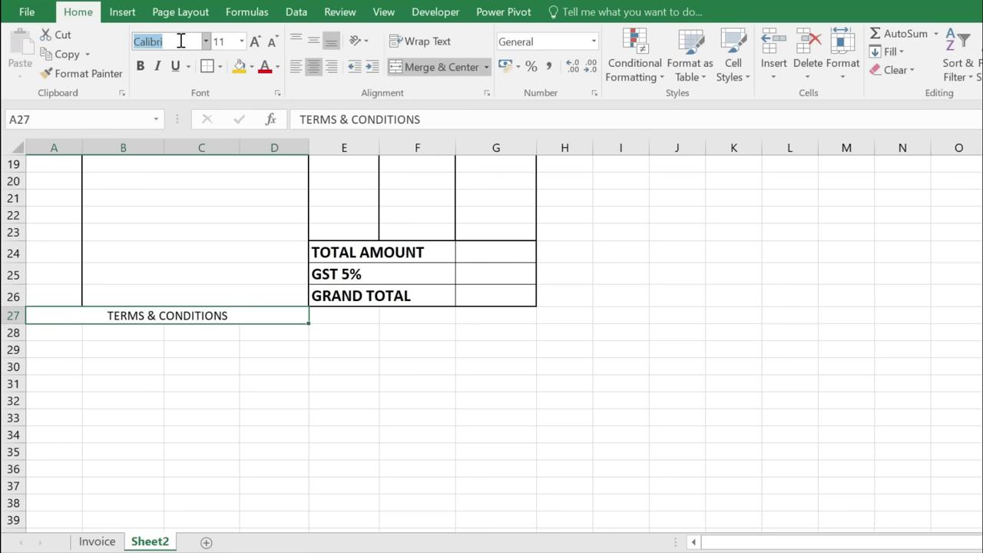
pyautogui.write('Bodoni MT')
pyautogui.press('Return')
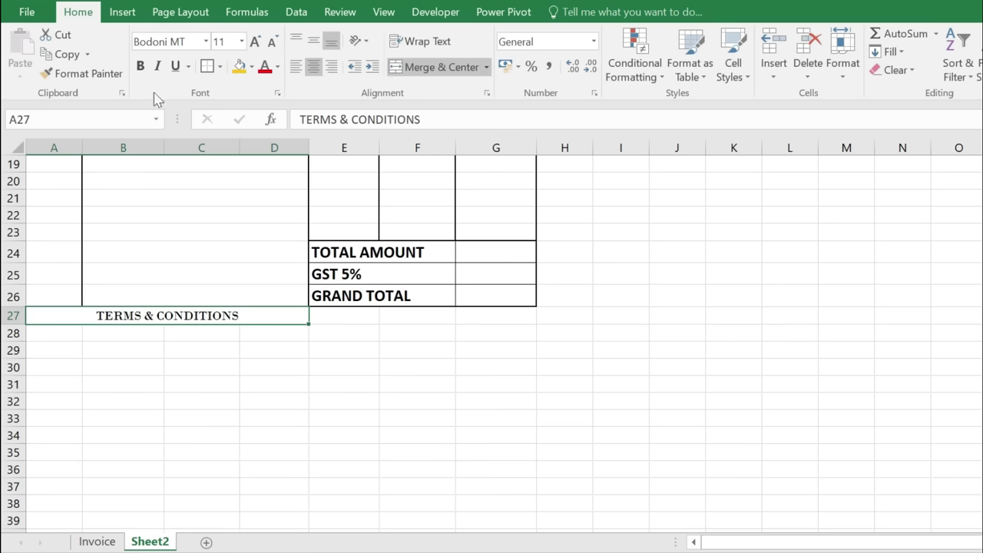
pyautogui.click(140, 66)
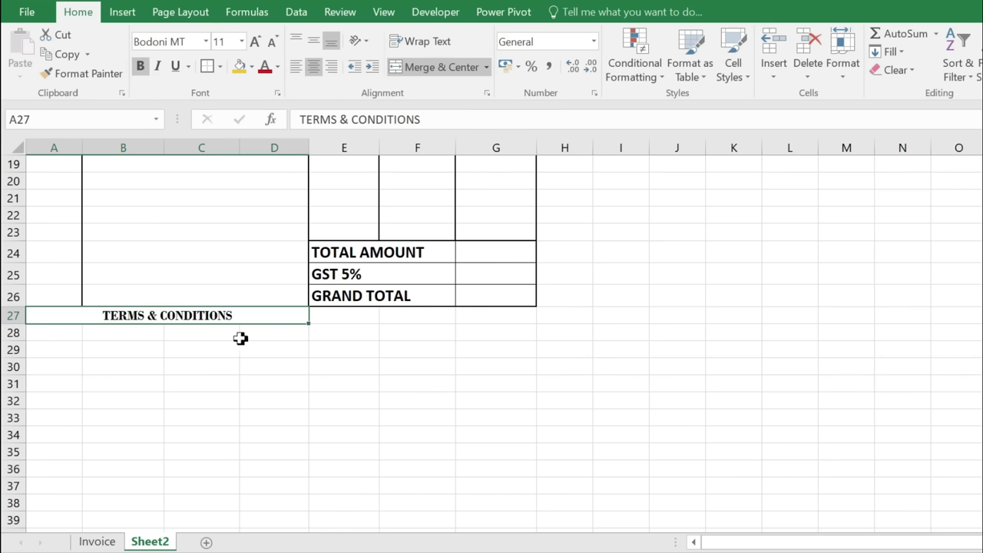
# Merge A28:D28 and fill that merged layout down to row 33.
pyautogui.click(96, 333)
pyautogui.moveTo(51, 333); pyautogui.dragTo(256, 334)
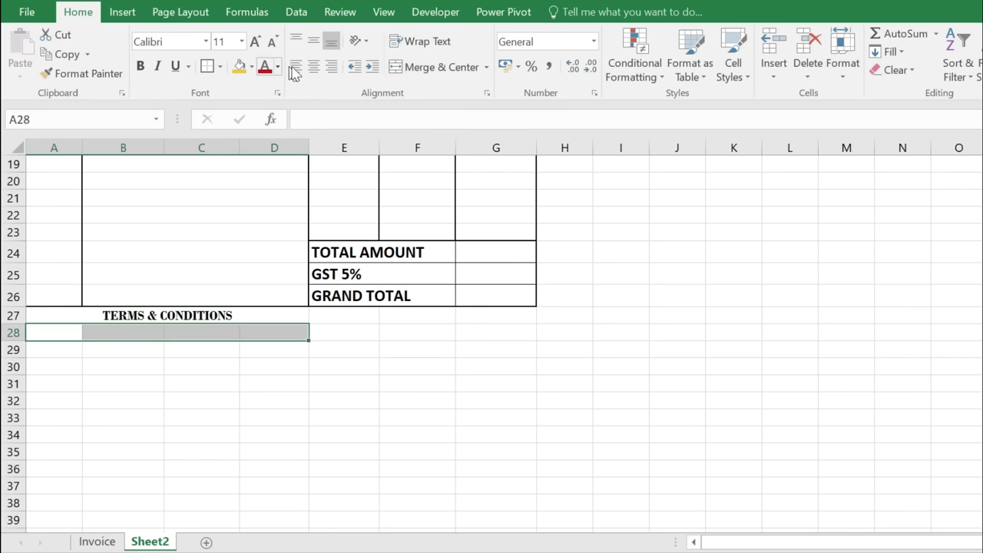
pyautogui.click(439, 68)
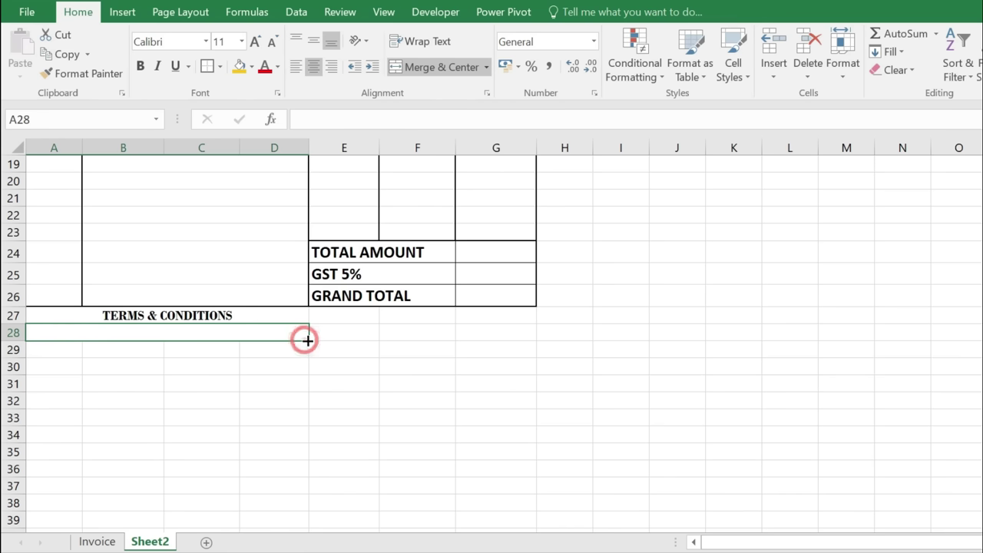
pyautogui.moveTo(308, 342); pyautogui.dragTo(305, 428)
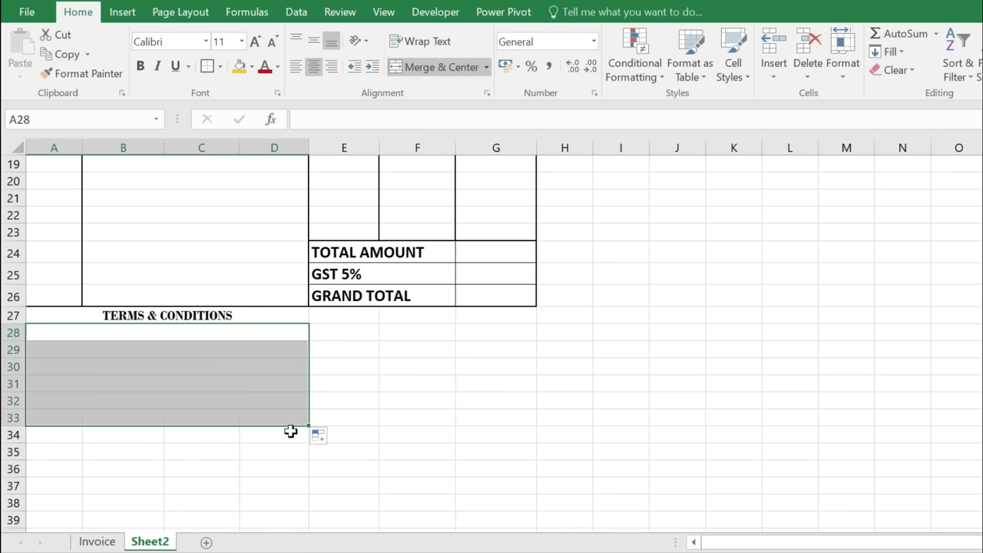
pyautogui.click(187, 329)
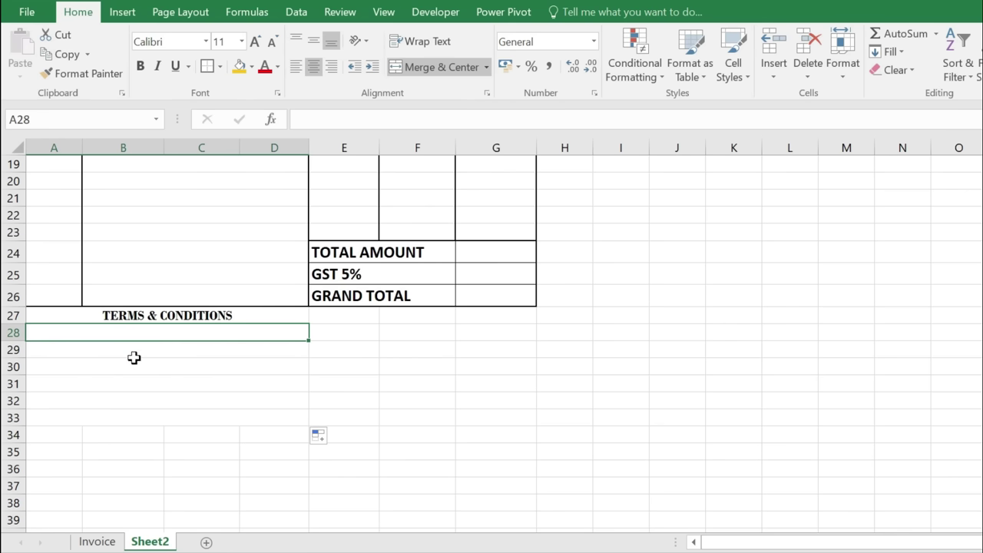
# Paste the warranty, service center and exchange terms into A28–A32, with the continuation line in A33.
pyautogui.write('1. Goods damaged during transit avoid warranty')
pyautogui.click(60, 355)
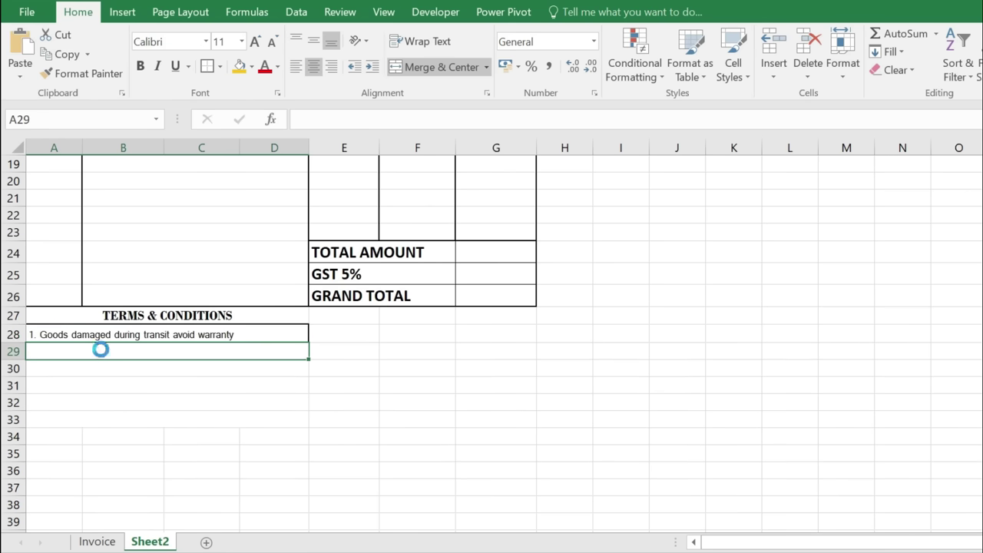
pyautogui.write('2. In case of product malfunction, you will')
pyautogui.click(79, 369)
pyautogui.hotkey('ctrl', 'v')
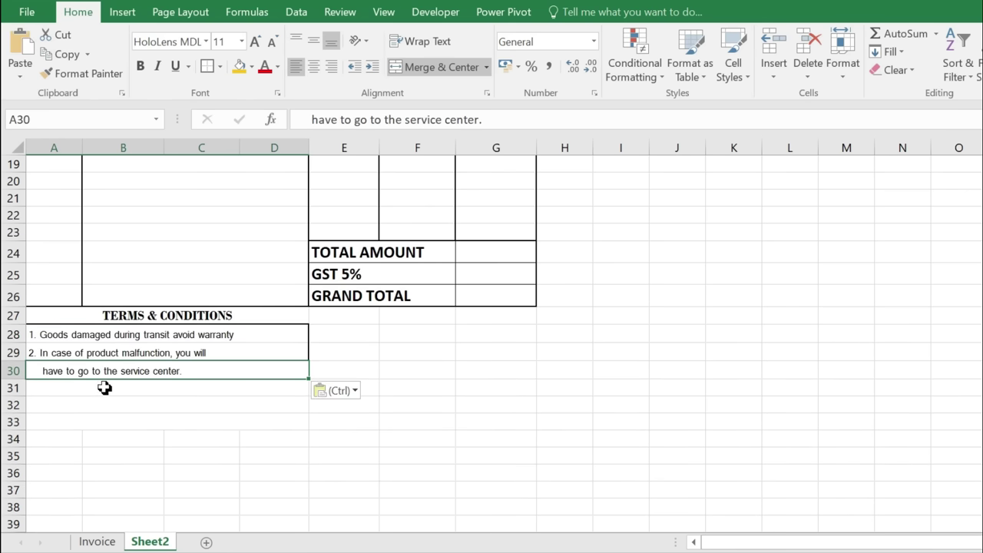
pyautogui.click(99, 388)
pyautogui.write('3. 90 days limited warranty unless otherwise stated.')
pyautogui.click(110, 407)
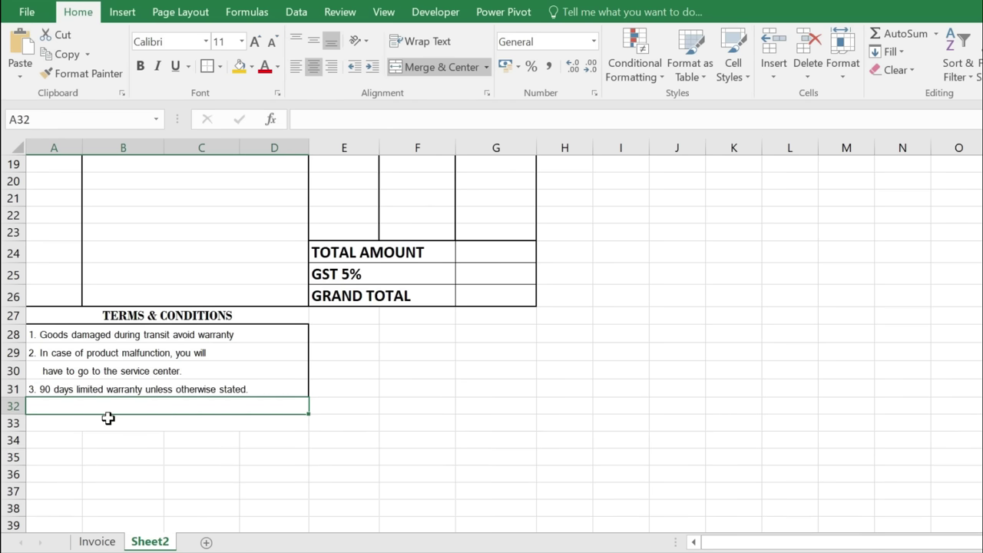
pyautogui.write('4. Exchange the same item only in 3 days')
pyautogui.click(102, 425)
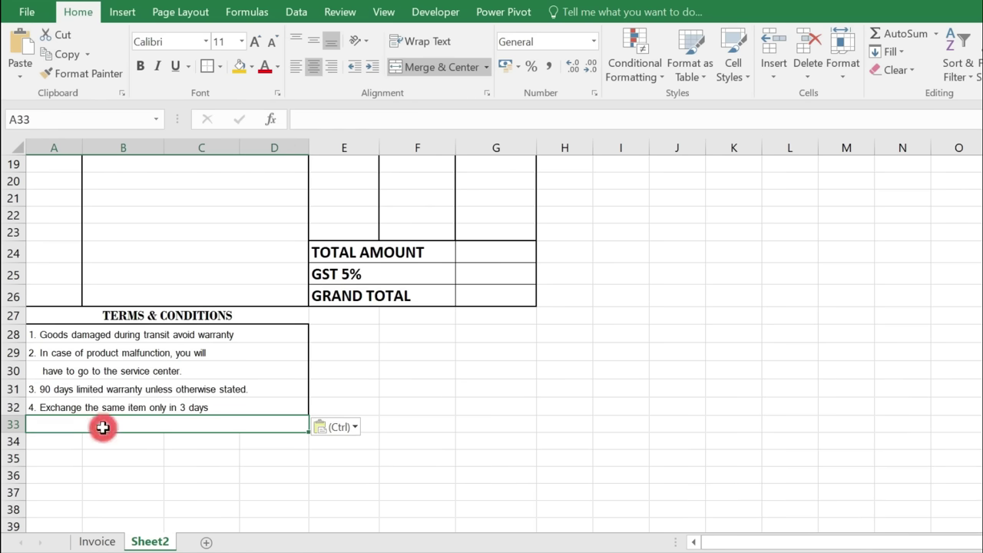
pyautogui.write('and bring the invoice together.')
pyautogui.click(123, 459)
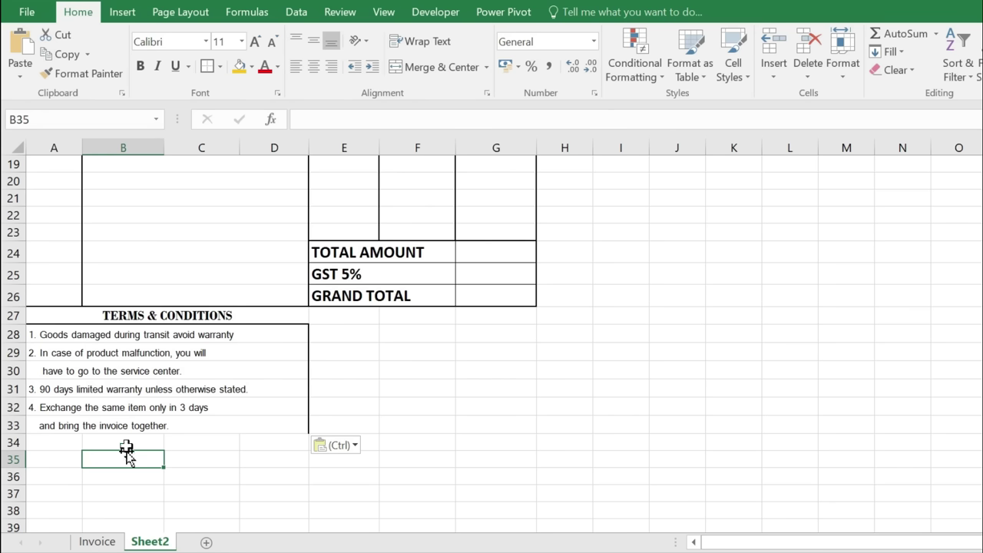
# Clear the terms block's borders and give A27:D34 a thick outside border.
pyautogui.click(271, 424)
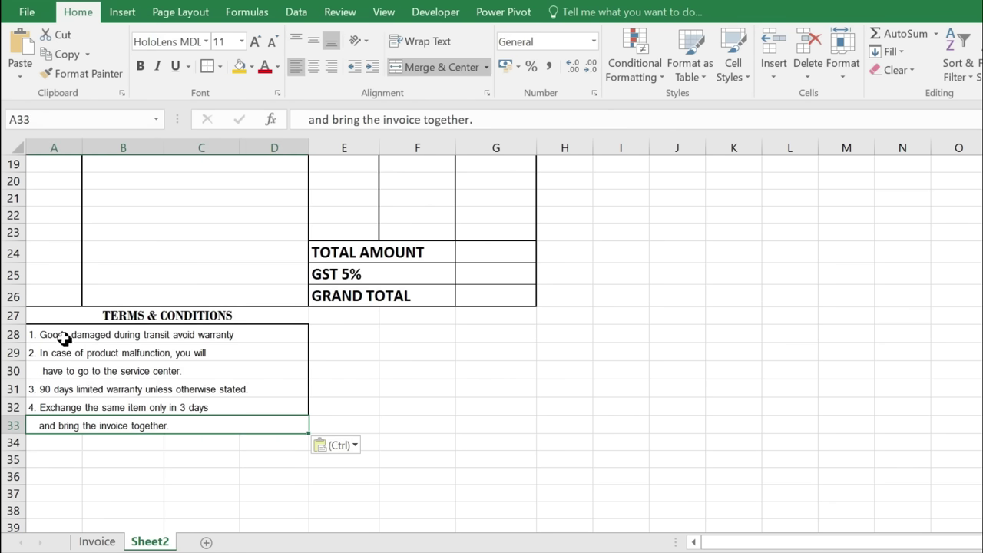
pyautogui.moveTo(56, 315)
pyautogui.mouseDown()
pyautogui.moveTo(145, 441)
pyautogui.moveTo(157, 432)
pyautogui.mouseUp()
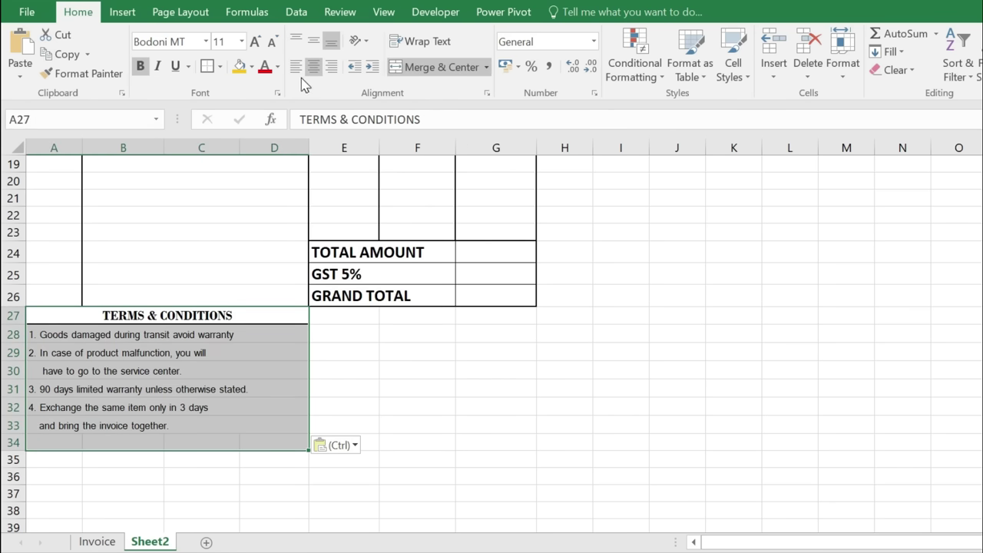
pyautogui.click(220, 68)
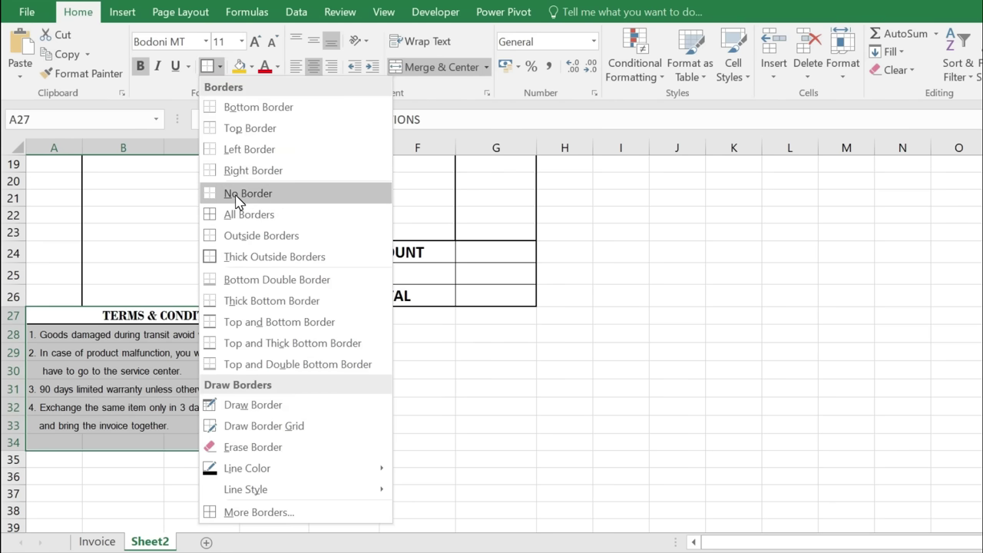
pyautogui.click(238, 199)
pyautogui.click(220, 67)
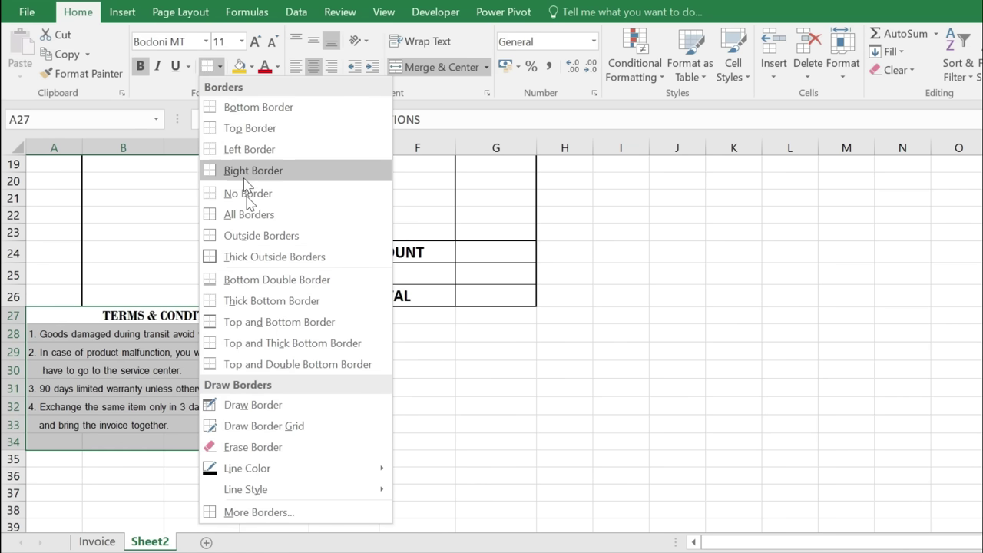
pyautogui.click(255, 257)
pyautogui.moveTo(348, 332); pyautogui.dragTo(483, 332)
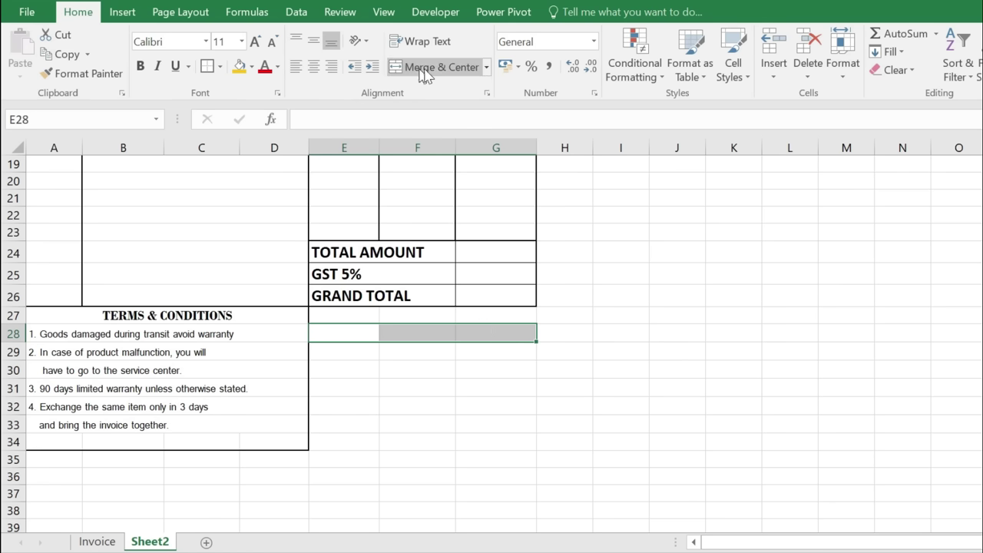
# Merge and centre E28:G28 with the label 'AUTHORISED SIGN'.
pyautogui.click(449, 67)
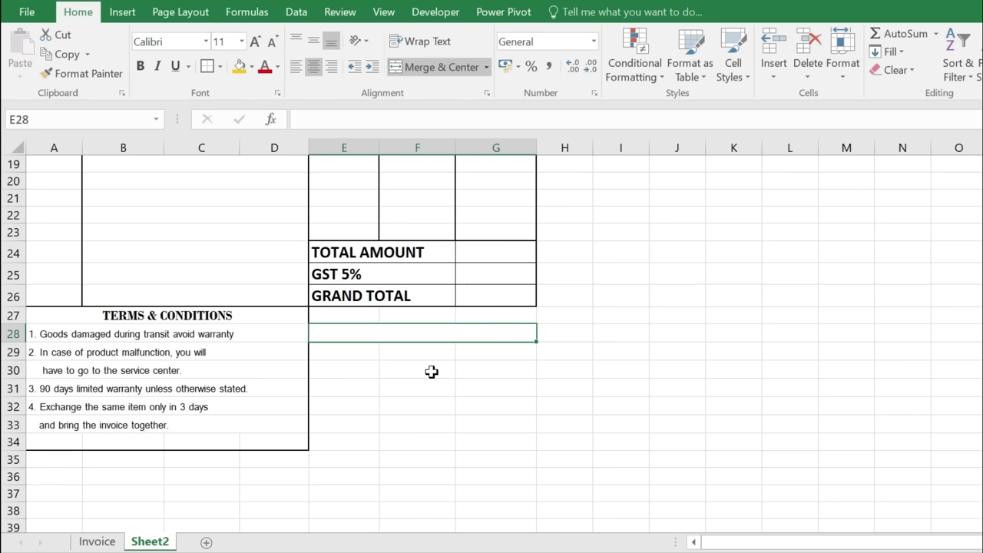
pyautogui.write('AUTHORI')
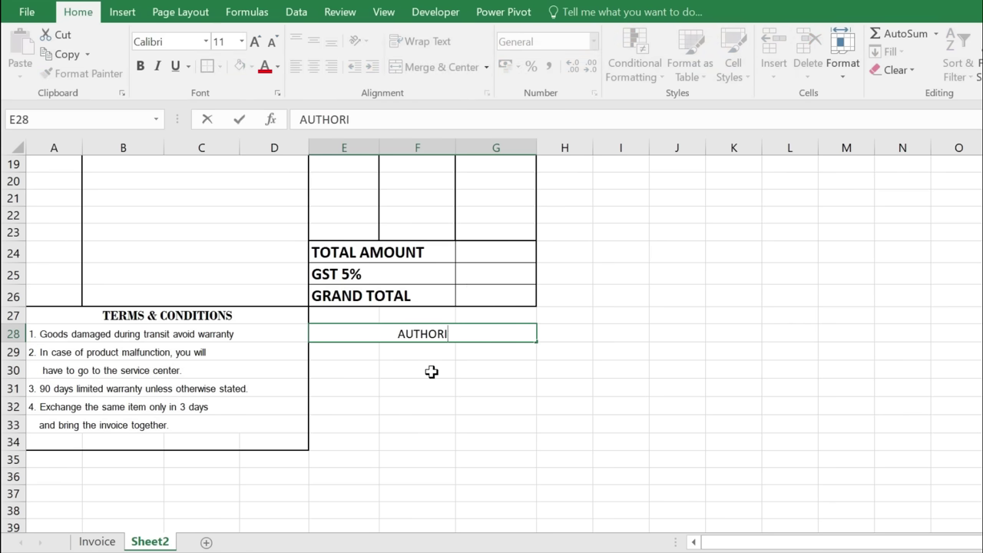
pyautogui.write('SEDS')
pyautogui.press('BackSpace')
pyautogui.write('SIGN')
pyautogui.press('Return')
# Put a thick outside border around the signature area E27:G34.
pyautogui.moveTo(331, 314); pyautogui.dragTo(462, 437)
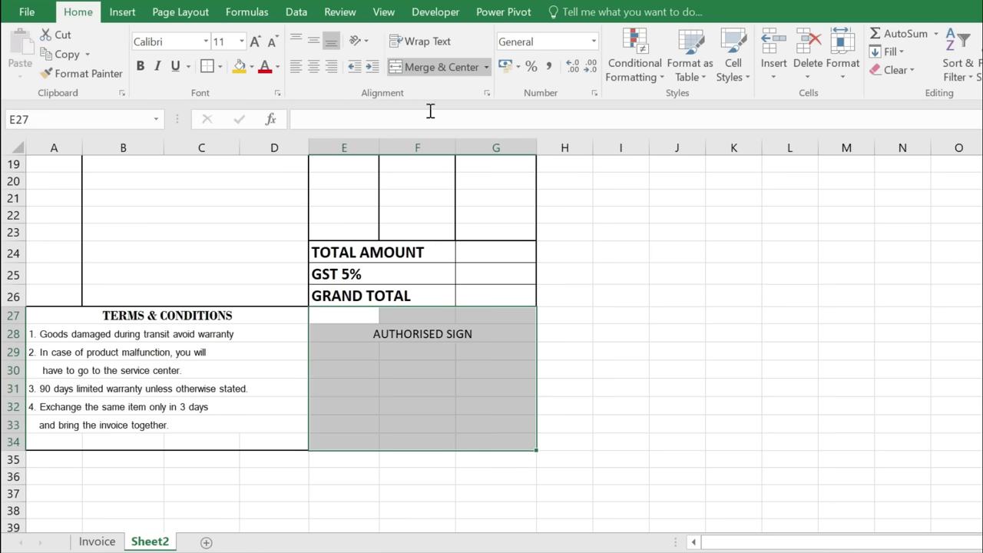
pyautogui.click(221, 68)
pyautogui.click(278, 258)
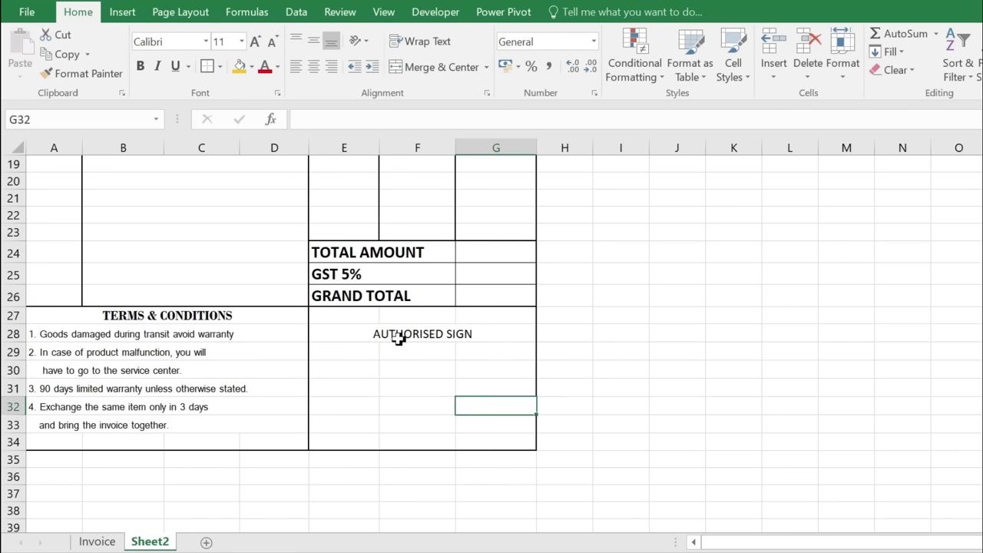
# Set the AUTHORISED SIGN label's font to Consolas.
pyautogui.click(382, 335)
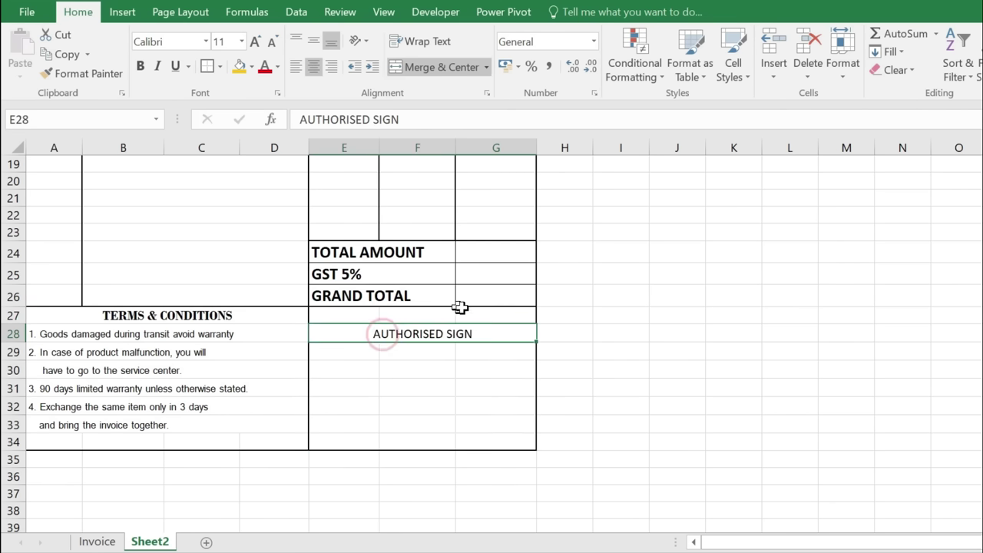
pyautogui.click(172, 43)
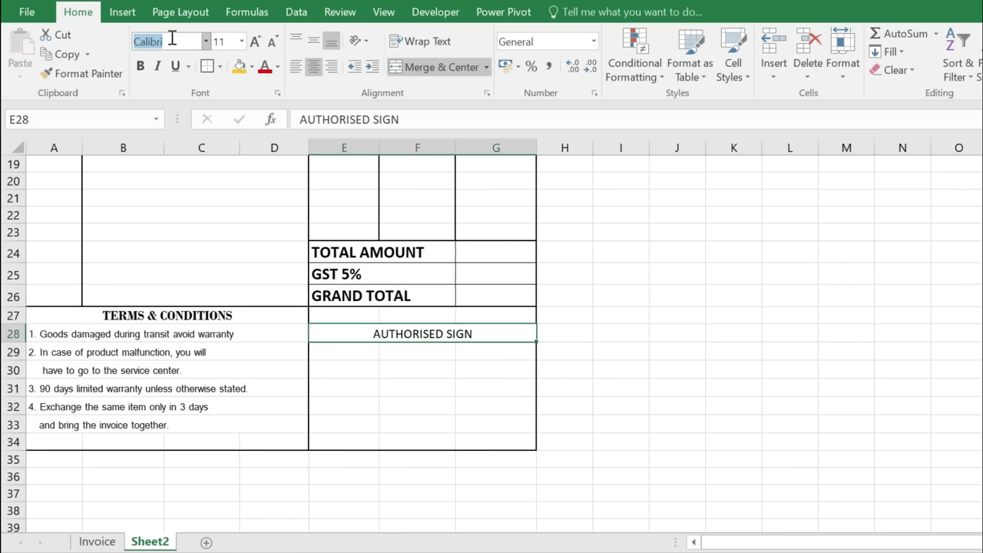
pyautogui.write('Consolas')
pyautogui.press('Return')
pyautogui.click(389, 367)
pyautogui.scroll(3, 335, 369)
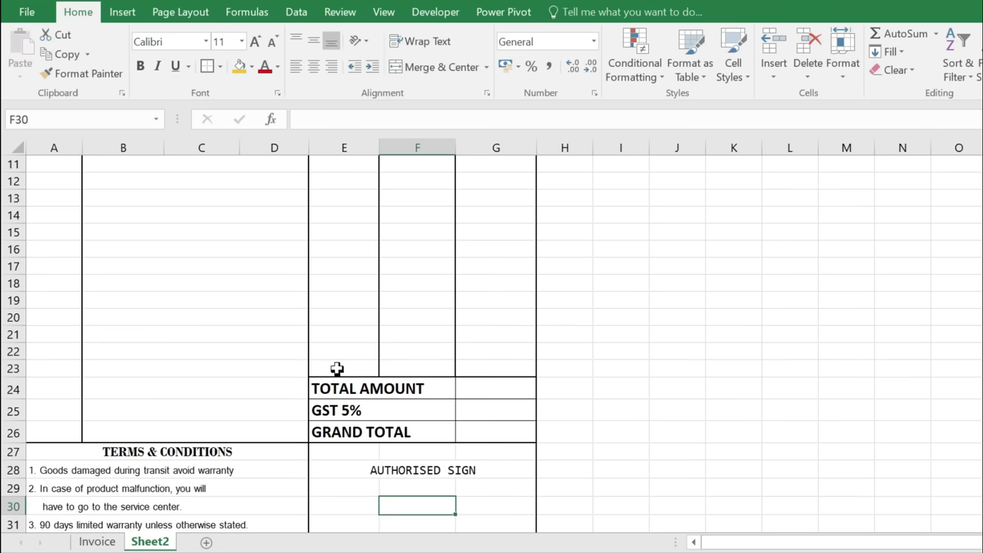
pyautogui.scroll(3, 330, 356)
pyautogui.scroll(-3, 297, 325)
pyautogui.scroll(-4, 297, 325)
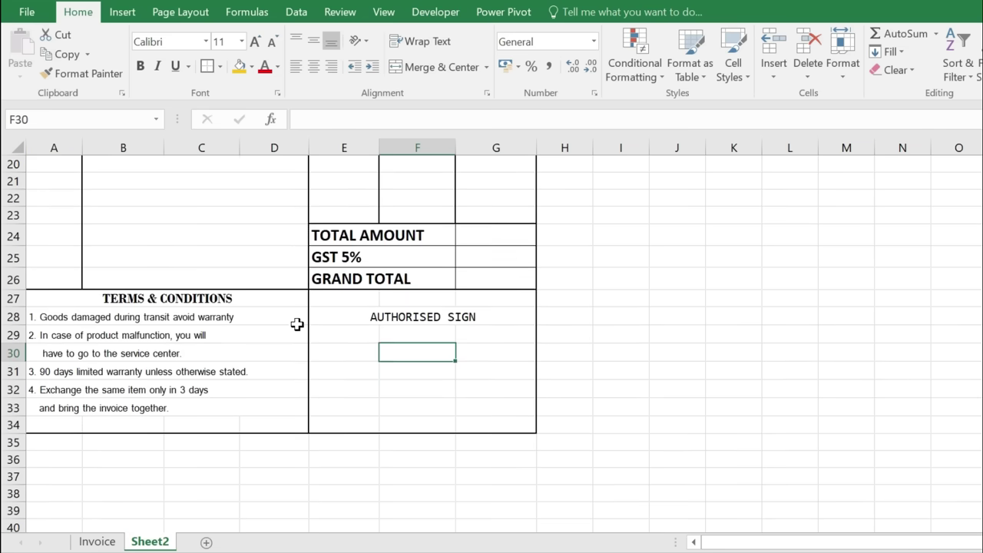
pyautogui.scroll(5, 300, 325)
pyautogui.scroll(2, 302, 325)
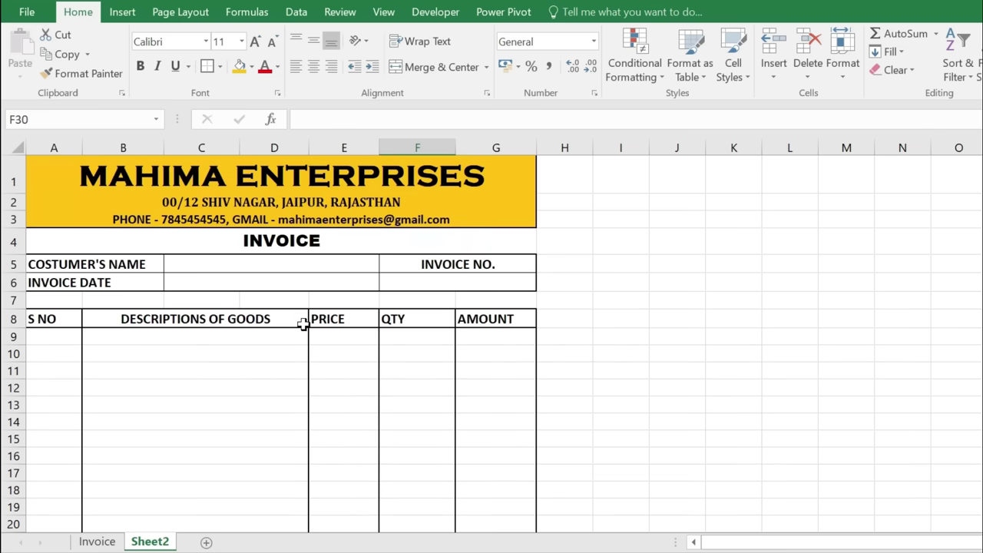
pyautogui.hotkey('ctrl', 'p')
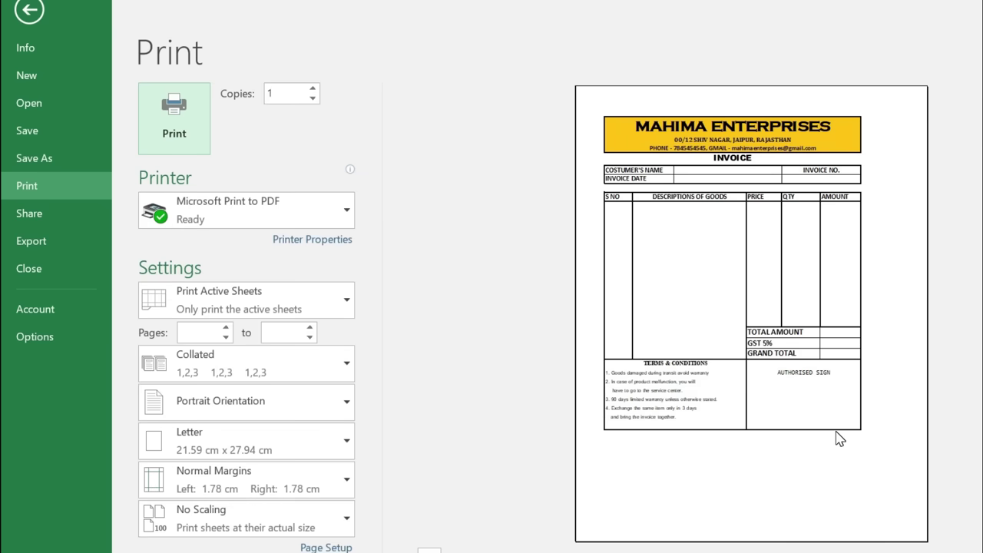
pyautogui.press('Escape')
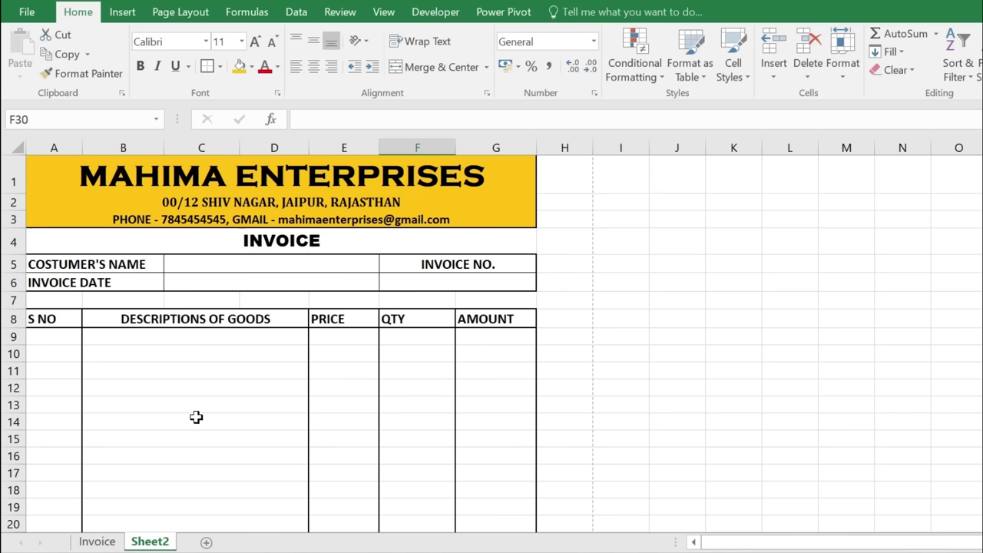
pyautogui.scroll(-5, 196, 417)
pyautogui.scroll(-2, 211, 397)
# Fill A35:G36 with gold and add borders to the strip.
pyautogui.moveTo(54, 371)
pyautogui.mouseDown()
pyautogui.moveTo(62, 391)
pyautogui.moveTo(494, 397)
pyautogui.mouseUp()
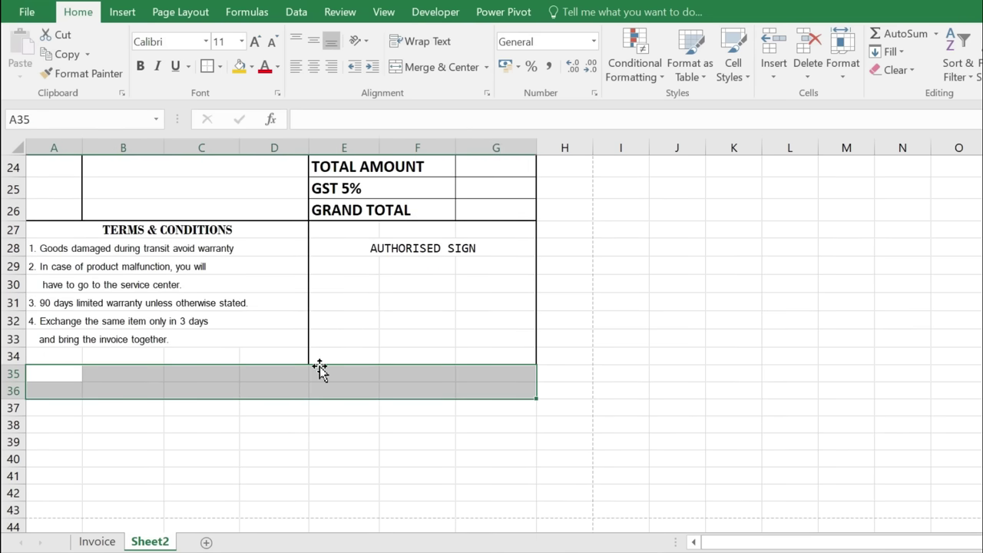
pyautogui.click(238, 67)
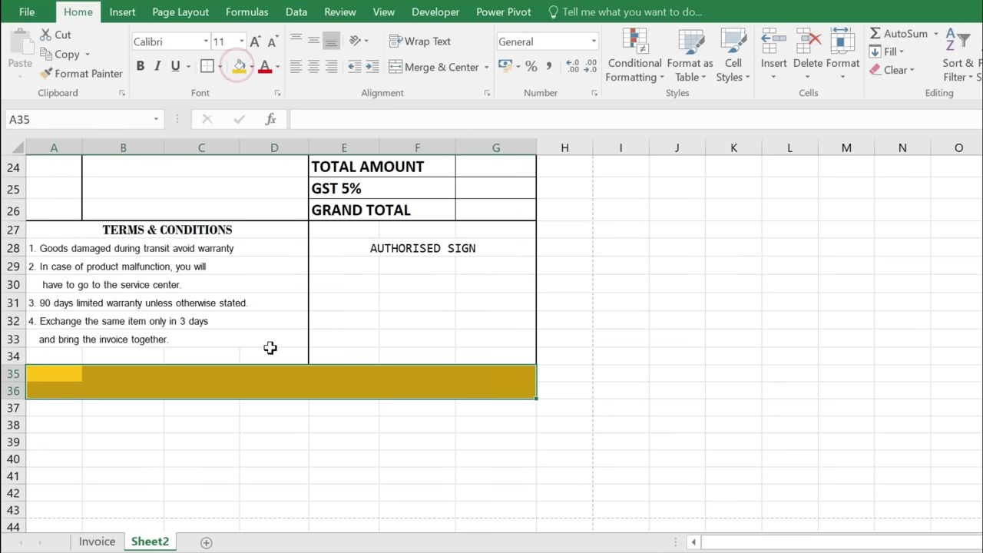
pyautogui.click(209, 68)
pyautogui.click(284, 373)
pyautogui.click(347, 457)
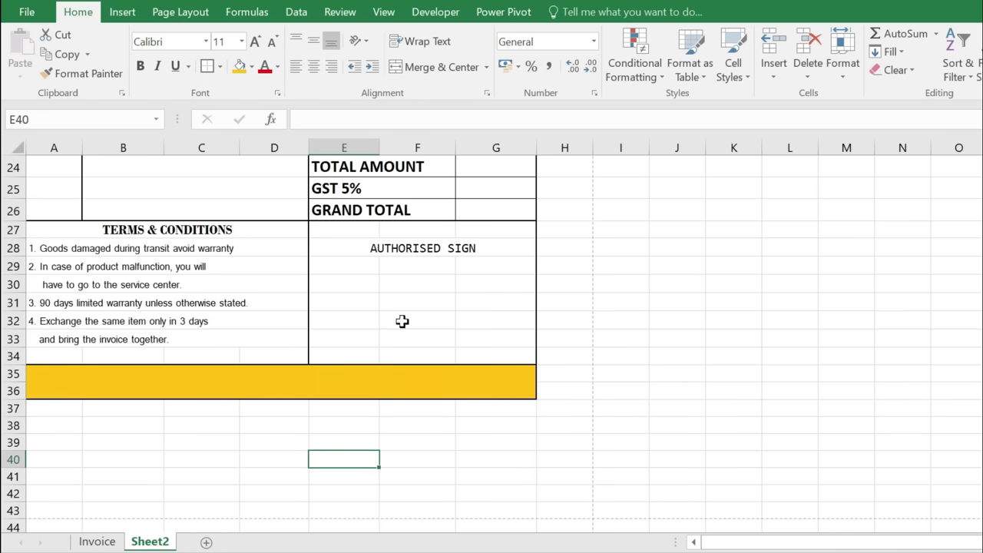
pyautogui.scroll(8, 400, 308)
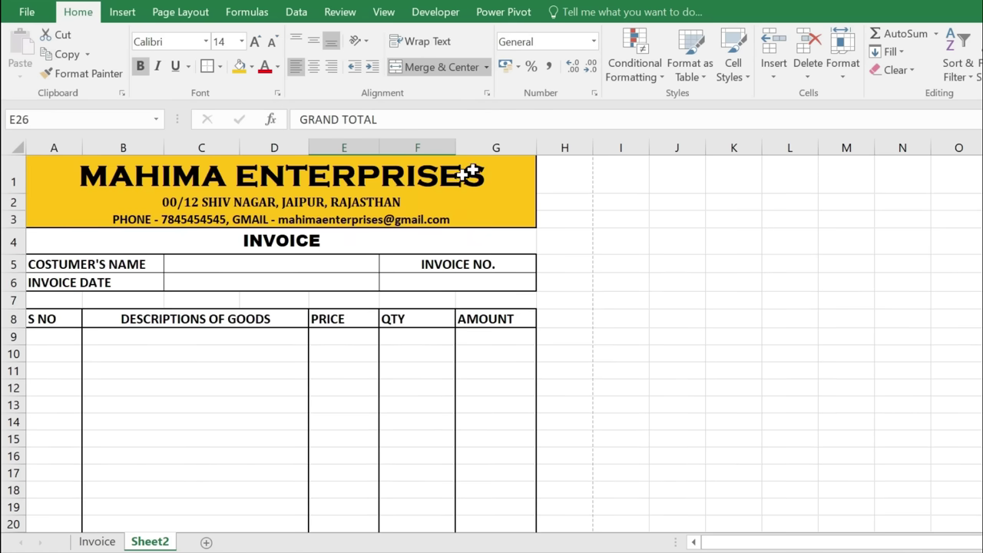
# Widen columns D, E, F and G, and centre the row 8 headings at size 14.
pyautogui.moveTo(537, 148); pyautogui.dragTo(551, 144)
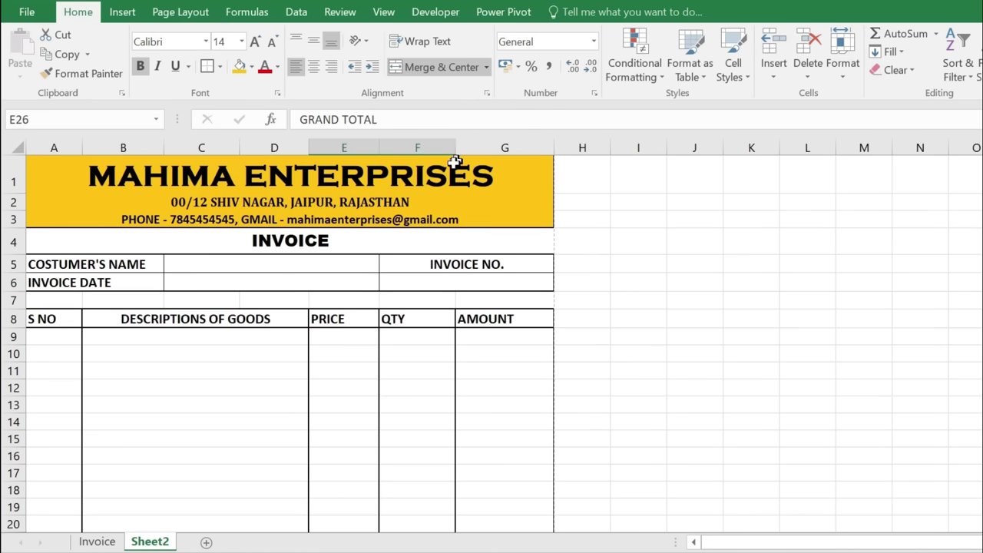
pyautogui.moveTo(53, 318); pyautogui.dragTo(479, 322)
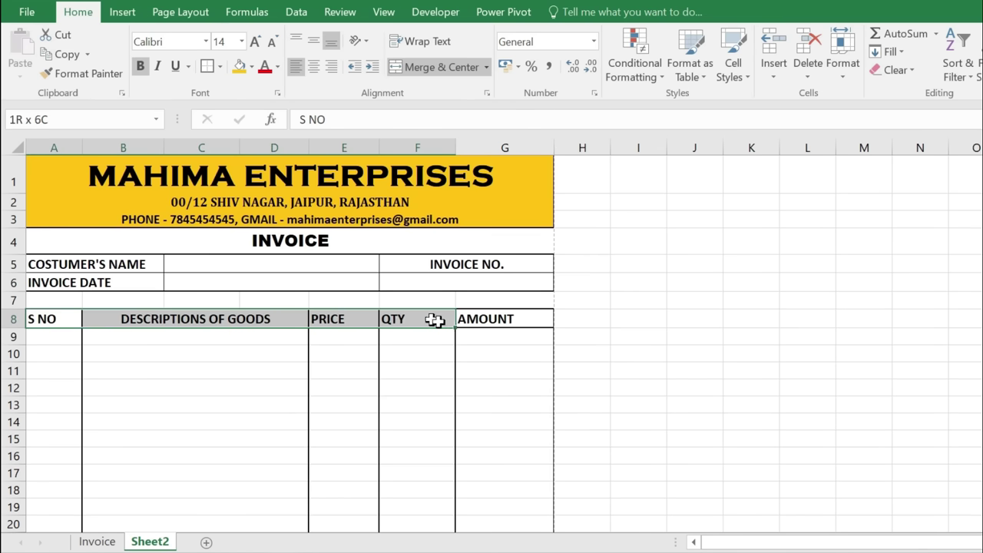
pyautogui.click(314, 68)
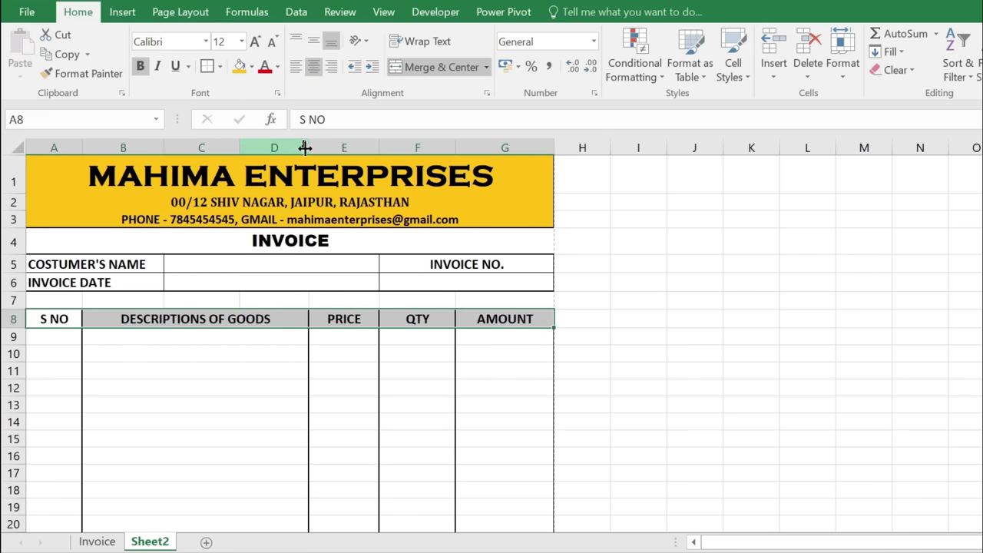
pyautogui.moveTo(308, 147); pyautogui.dragTo(325, 147)
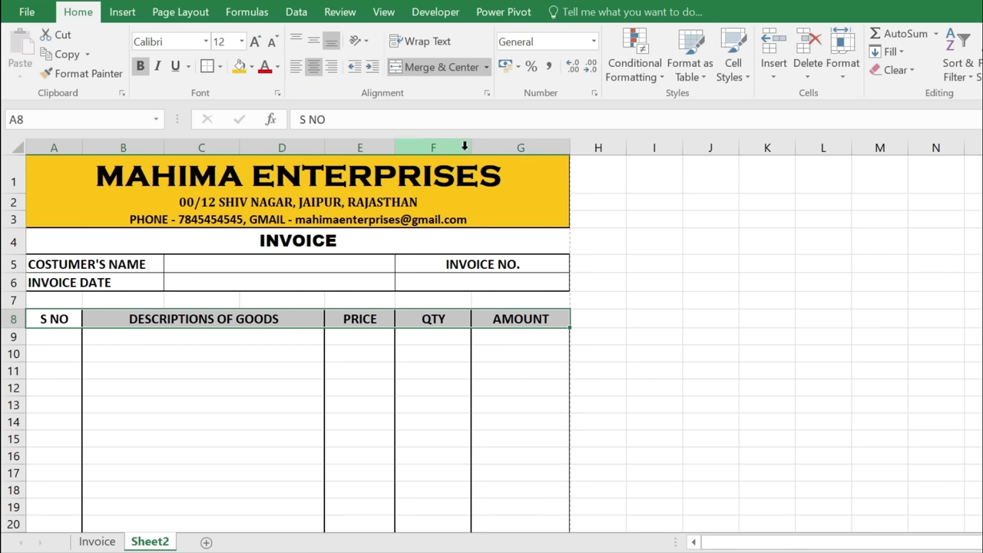
pyautogui.moveTo(471, 147); pyautogui.dragTo(478, 148)
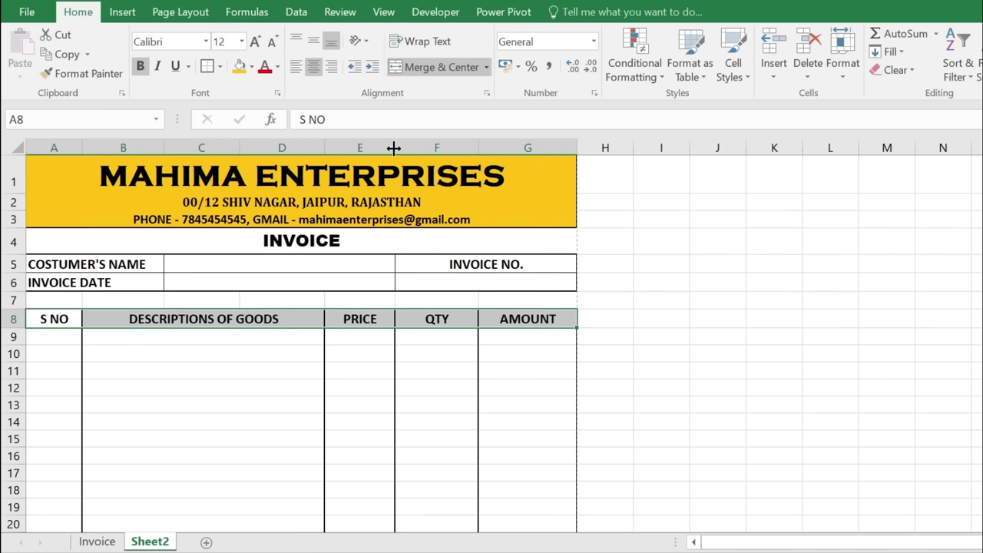
pyautogui.moveTo(394, 148); pyautogui.dragTo(418, 148)
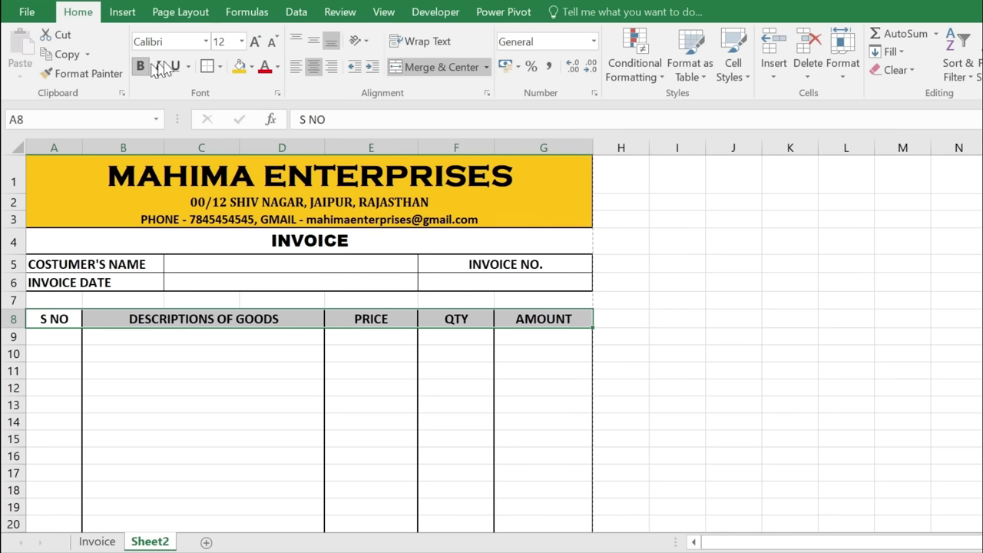
pyautogui.click(255, 40)
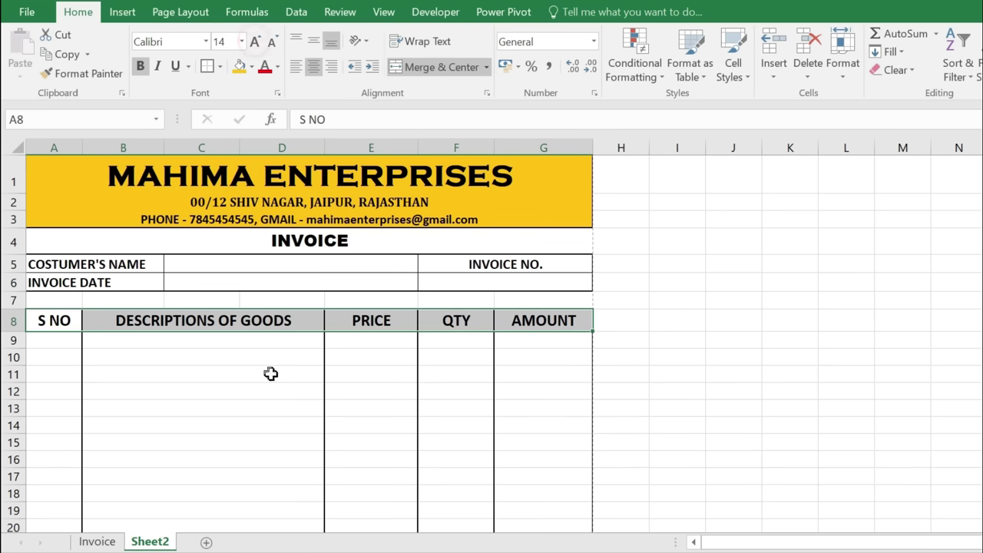
pyautogui.click(417, 394)
pyautogui.scroll(-3, 384, 324)
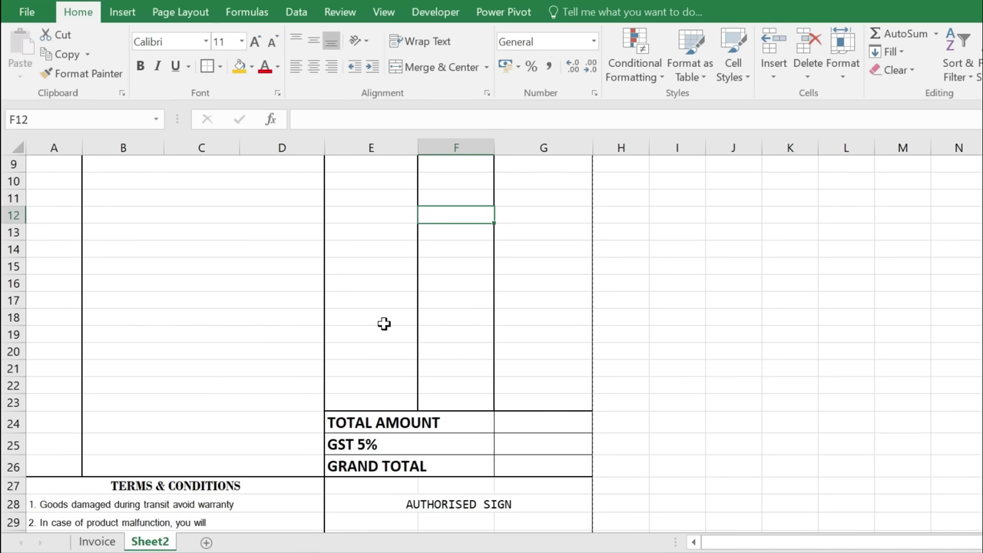
# Set rows 24–26 (TOTAL AMOUNT, GST 5%, GRAND TOTAL) to a height of 19.
pyautogui.scroll(-3, 384, 324)
pyautogui.moveTo(13, 253); pyautogui.dragTo(16, 287)
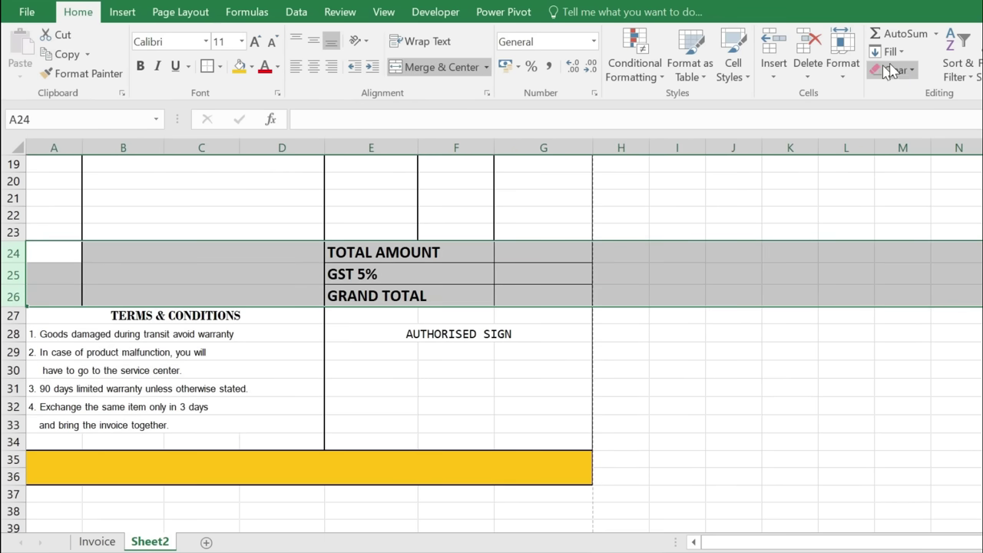
pyautogui.click(854, 75)
pyautogui.click(864, 115)
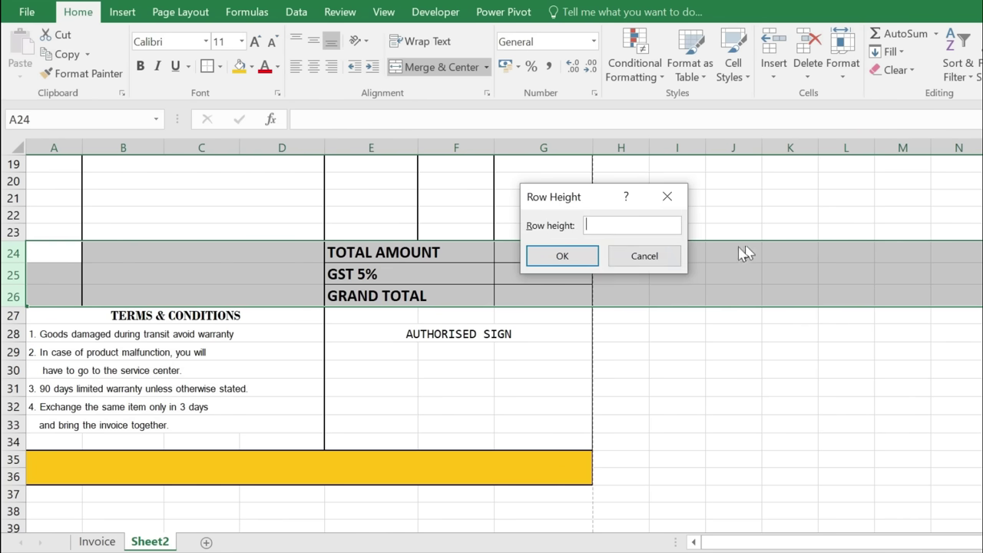
pyautogui.click(588, 256)
pyautogui.click(378, 278)
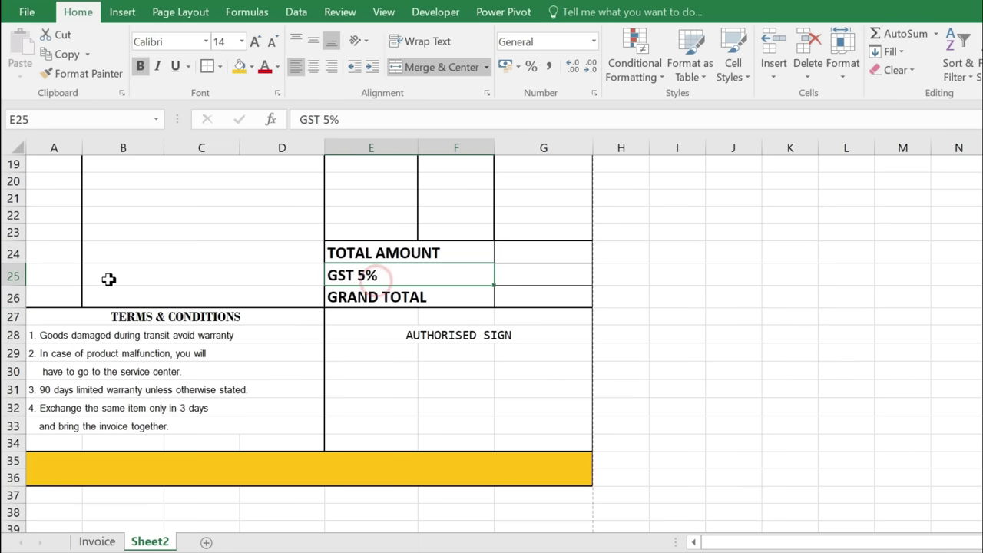
pyautogui.scroll(2, 105, 274)
pyautogui.scroll(2, 417, 386)
pyautogui.scroll(1, 434, 285)
pyautogui.scroll(-2, 413, 294)
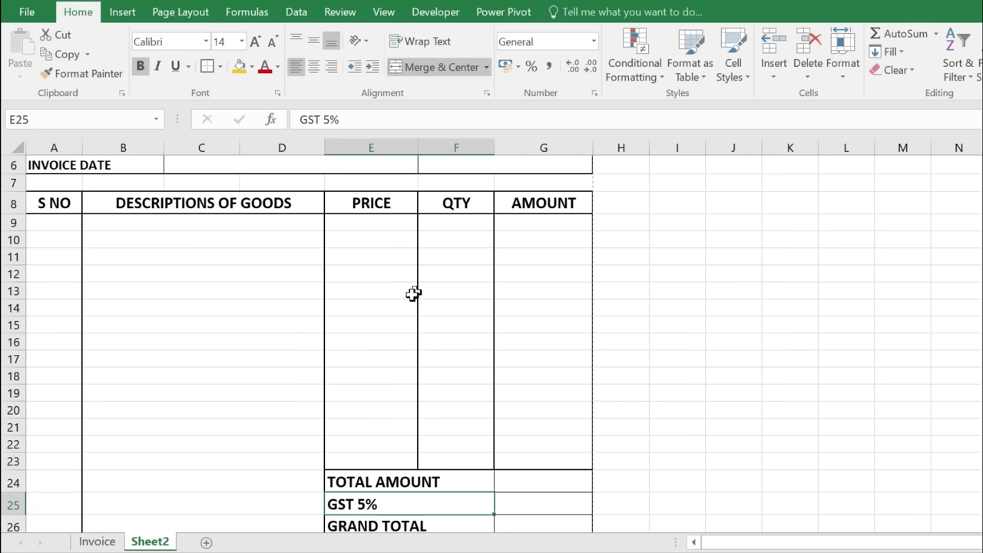
# Enter the twelve item names in B9:B20, from KEYBOARD, MOUSE and LED through HDMI CABLE and PRINTER.
pyautogui.click(199, 223)
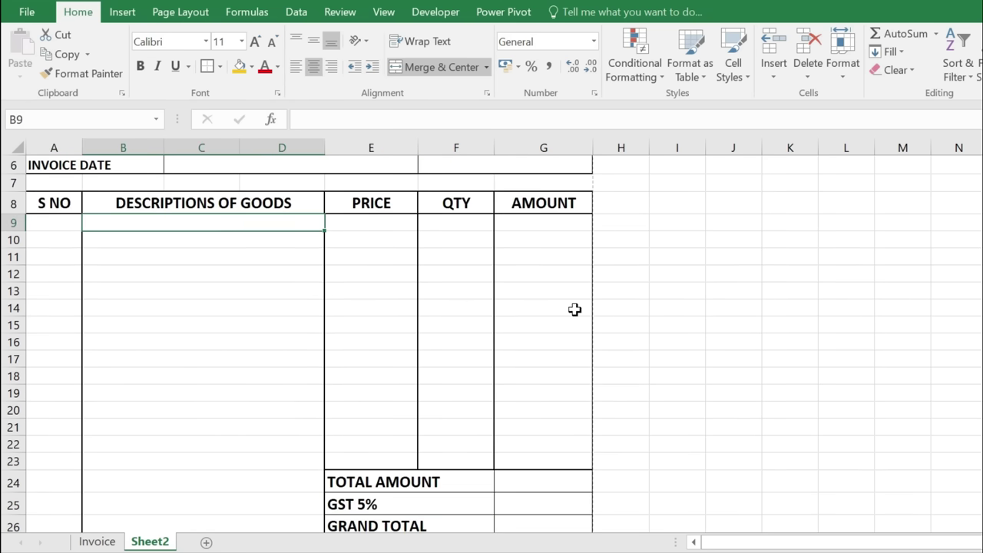
pyautogui.write('KEYB')
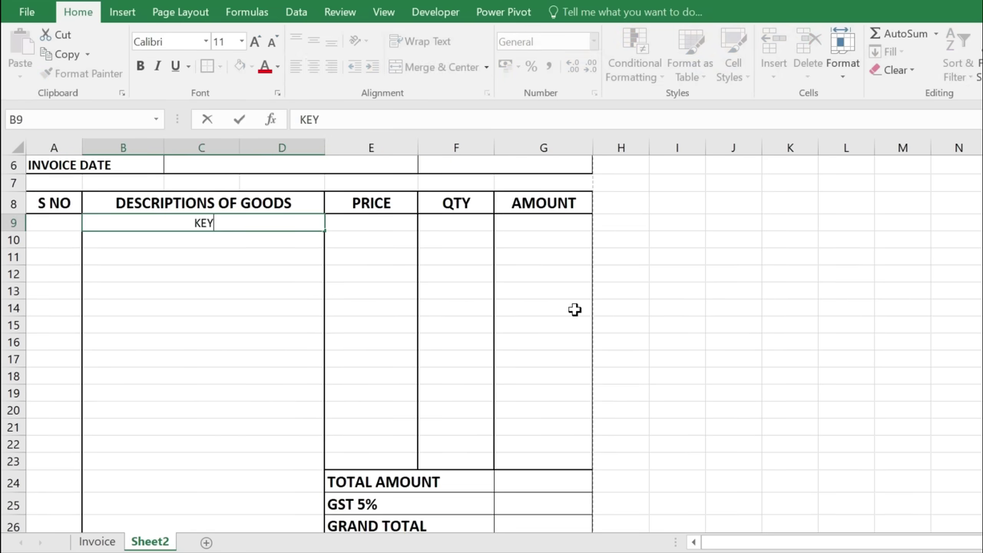
pyautogui.write('OARD')
pyautogui.press('Return')
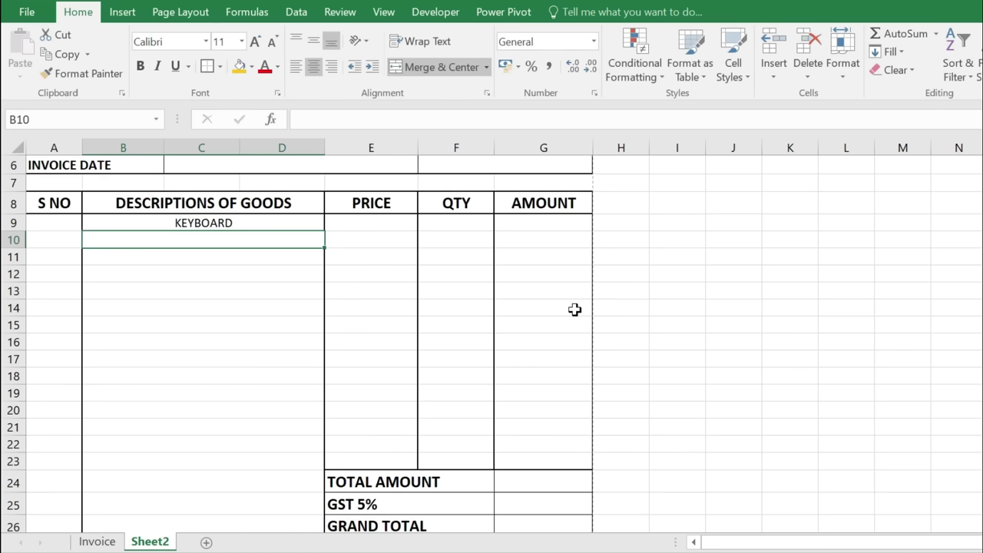
pyautogui.write('MOUSE')
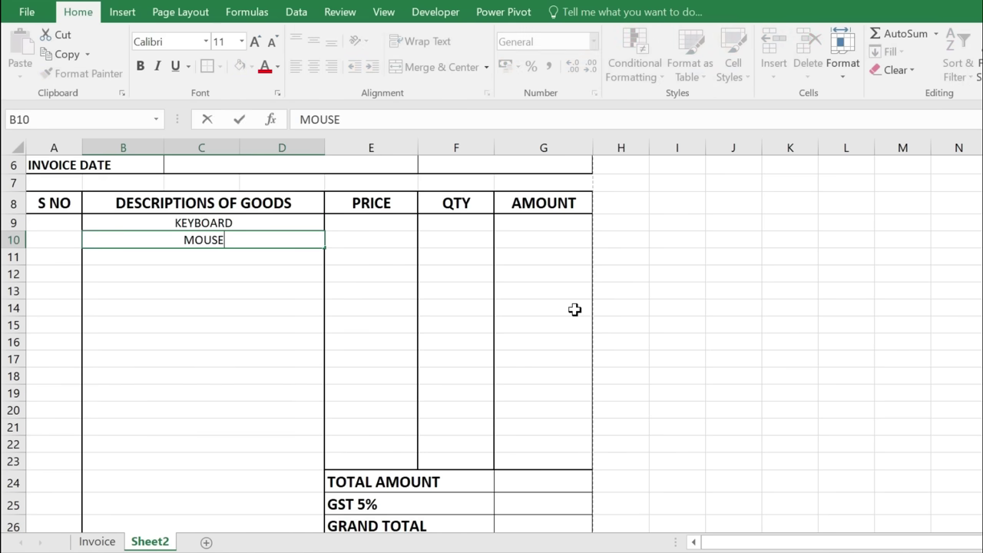
pyautogui.press('Return')
pyautogui.write('LED')
pyautogui.press('Return')
pyautogui.write('MOTHERBOARD HARD DISK 1TB UPS ')
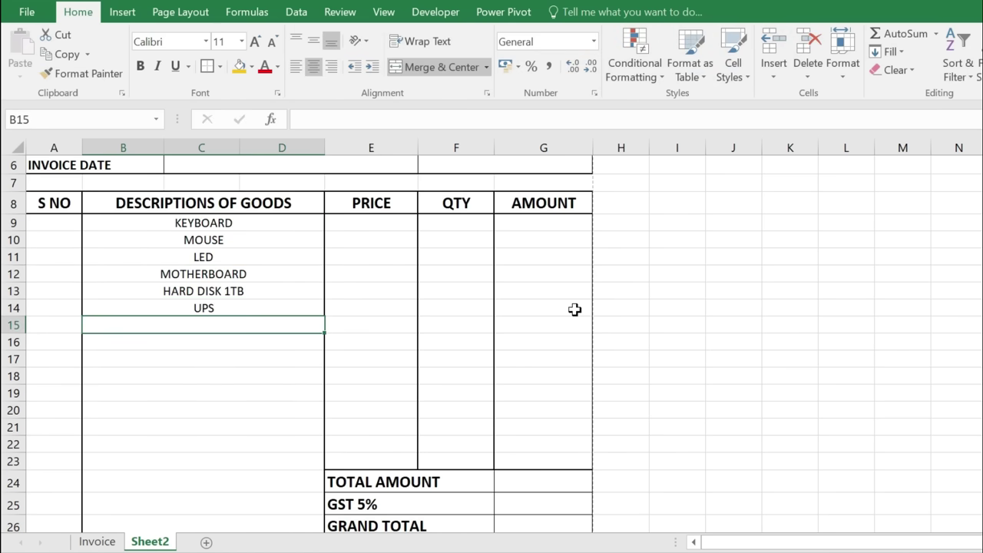
pyautogui.write('RAM 8 GB USB HUB')
pyautogui.press('Return')
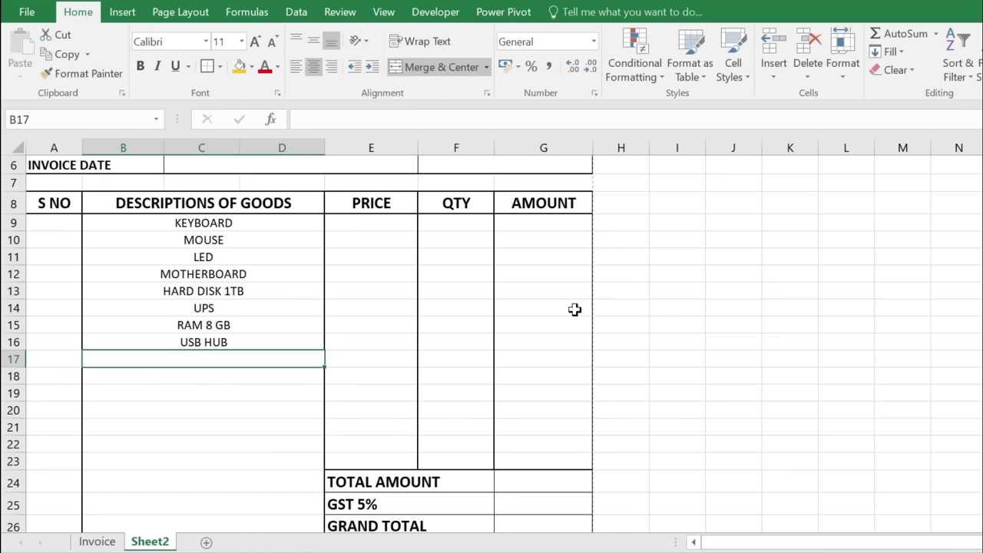
pyautogui.write('PROCESSOR I 5 INTEL ')
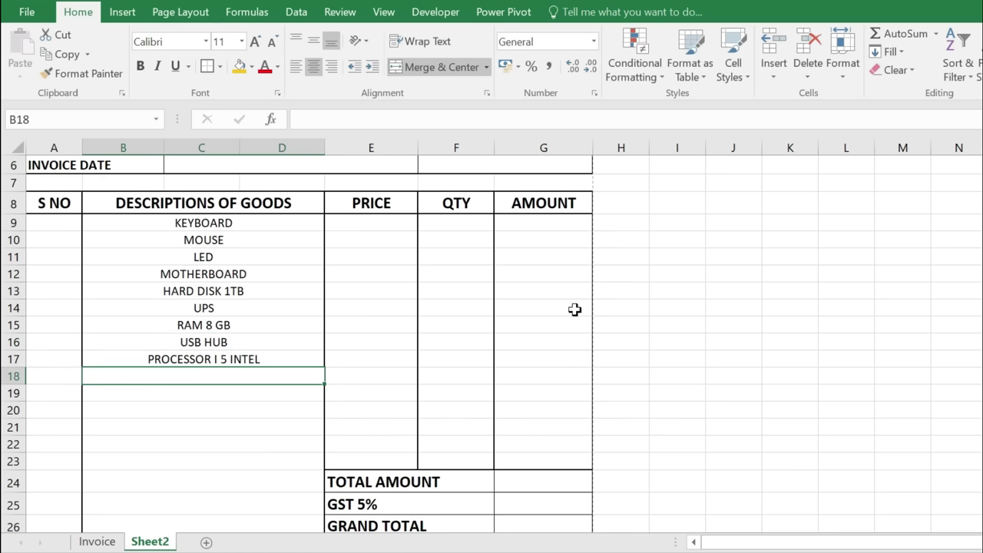
pyautogui.write('SSD 500 GB HDMI CABLE PRINTER')
pyautogui.click(207, 405)
# Review the SSD 500 GB, PRINTER and LED entries in the description column.
pyautogui.click(204, 376)
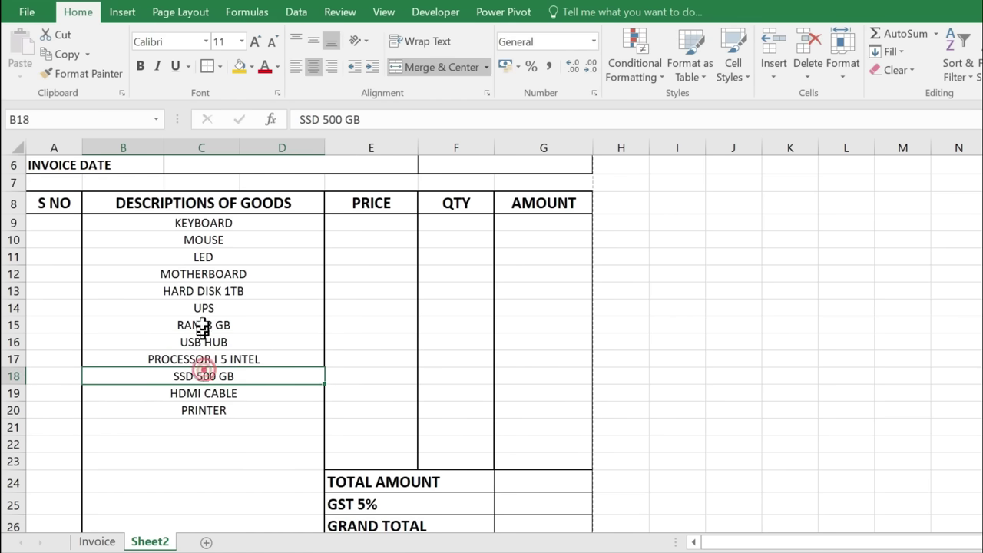
pyautogui.click(226, 410)
pyautogui.click(206, 256)
pyautogui.click(389, 223)
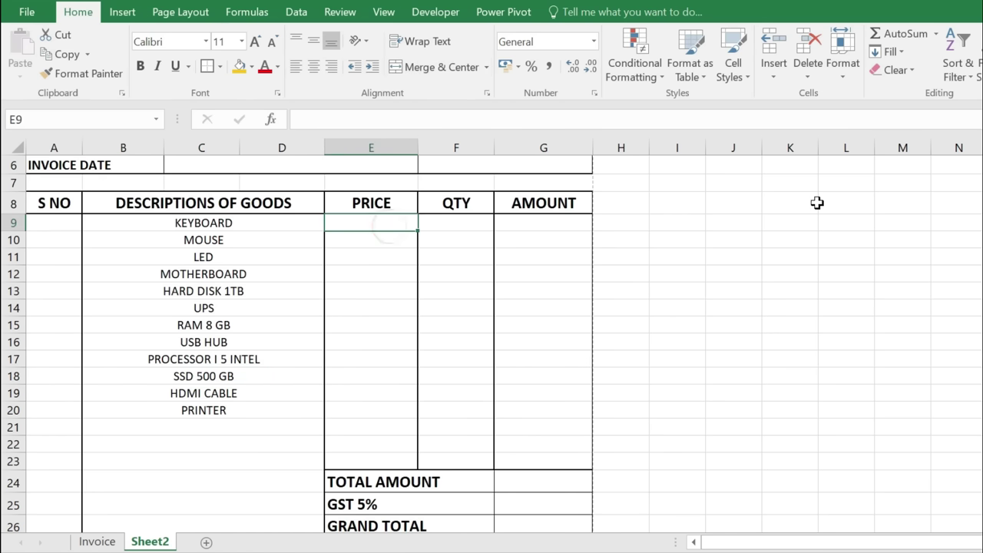
# Enter prices 350, 300, 6800, 6500, 3200, 2500, 3500, 500, 12500, 3500, 200, 14500 in E9:E20.
pyautogui.write('3')
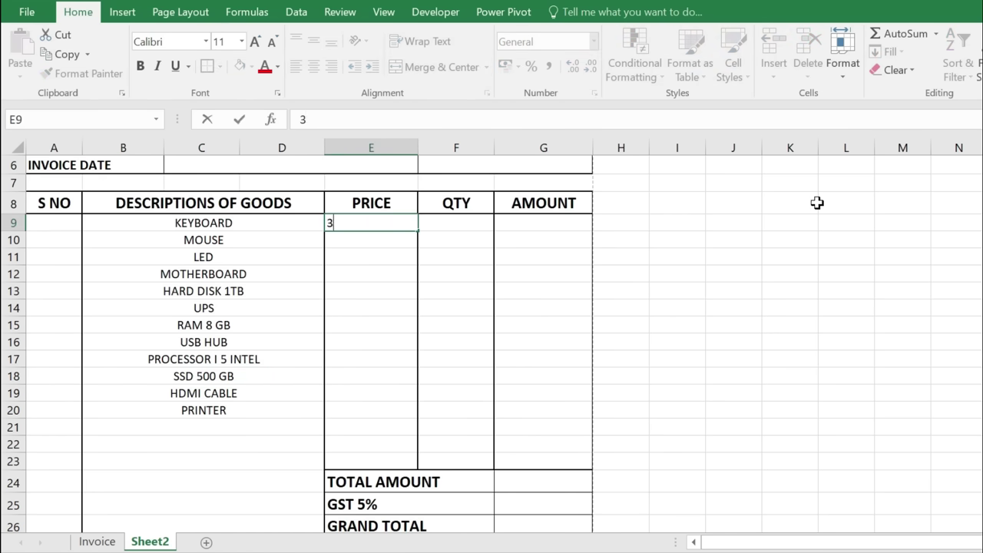
pyautogui.write('50')
pyautogui.press('Return')
pyautogui.write('300')
pyautogui.press('Return')
pyautogui.write('6800 6500 3200 ')
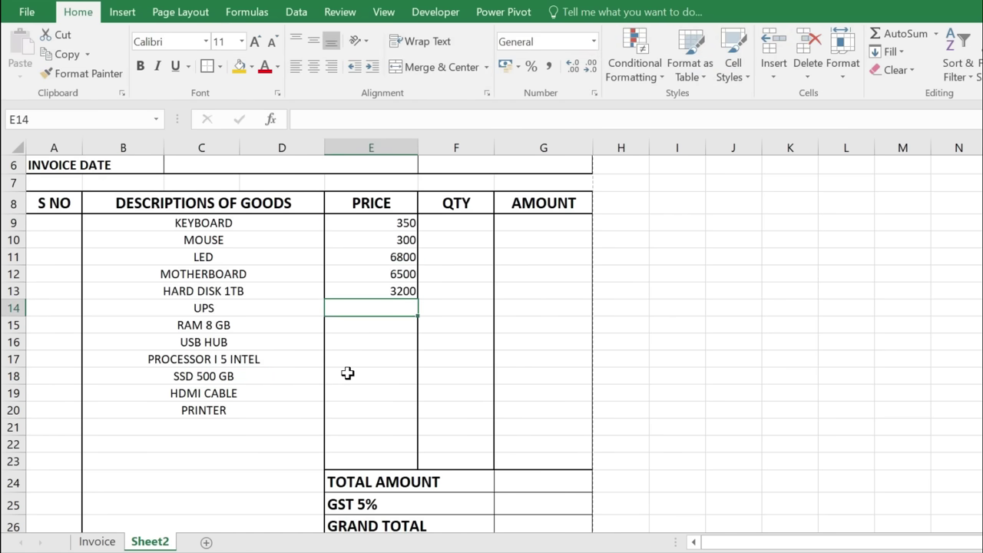
pyautogui.write('2500 3500 500 12500 3500')
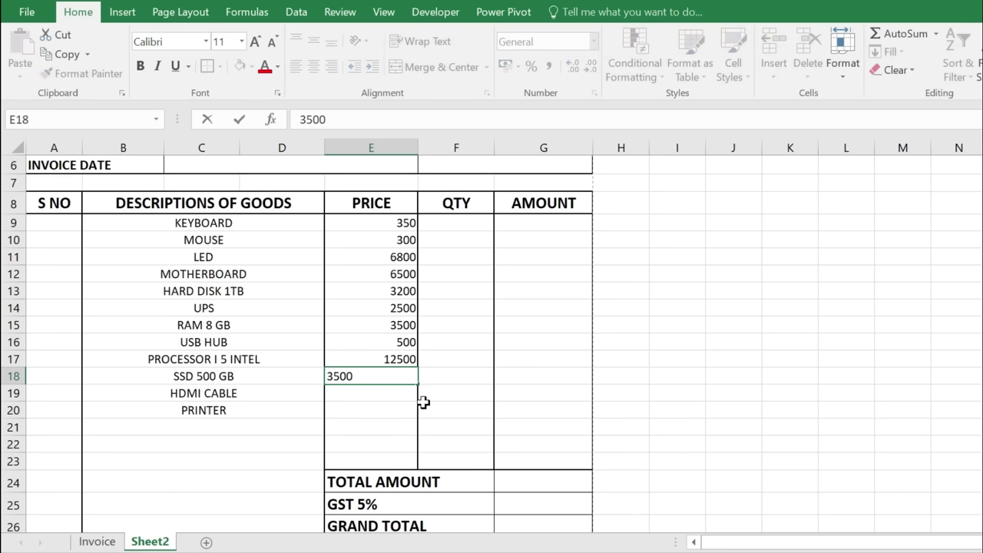
pyautogui.write(' 200 14500')
pyautogui.press('Return')
# Enter quantities 2, 3, 1, 1, 1, 1, 1, 2, 1, 1, 4, 1 in F9:F20 and review both columns.
pyautogui.click(457, 223)
pyautogui.write('2 ')
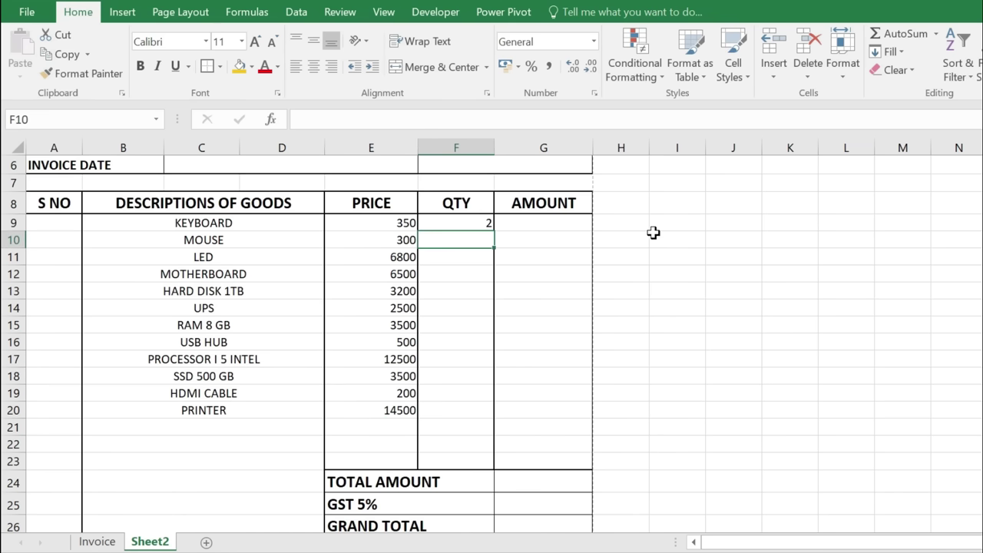
pyautogui.write('3 1 1 1 1 1 2 1 1 4 1')
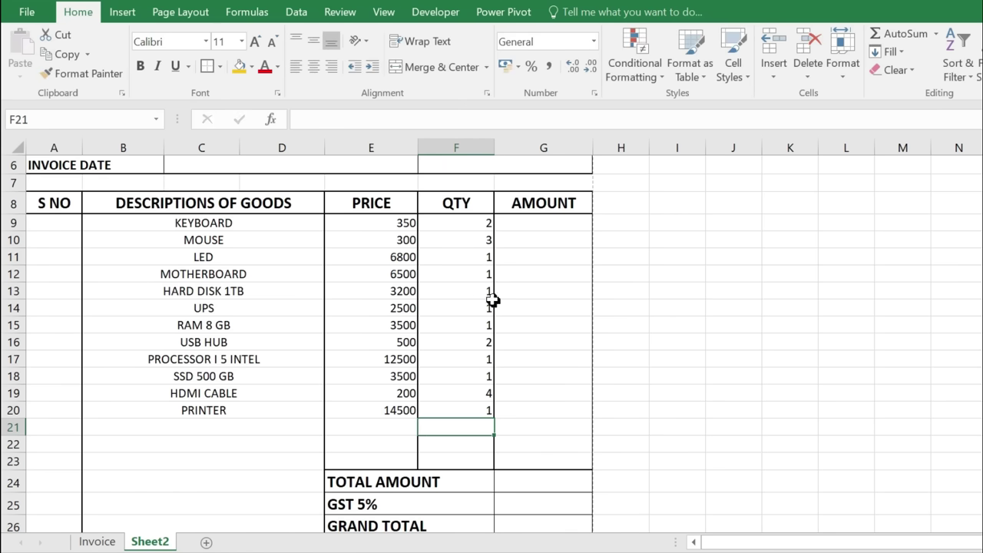
pyautogui.moveTo(389, 222); pyautogui.dragTo(397, 409)
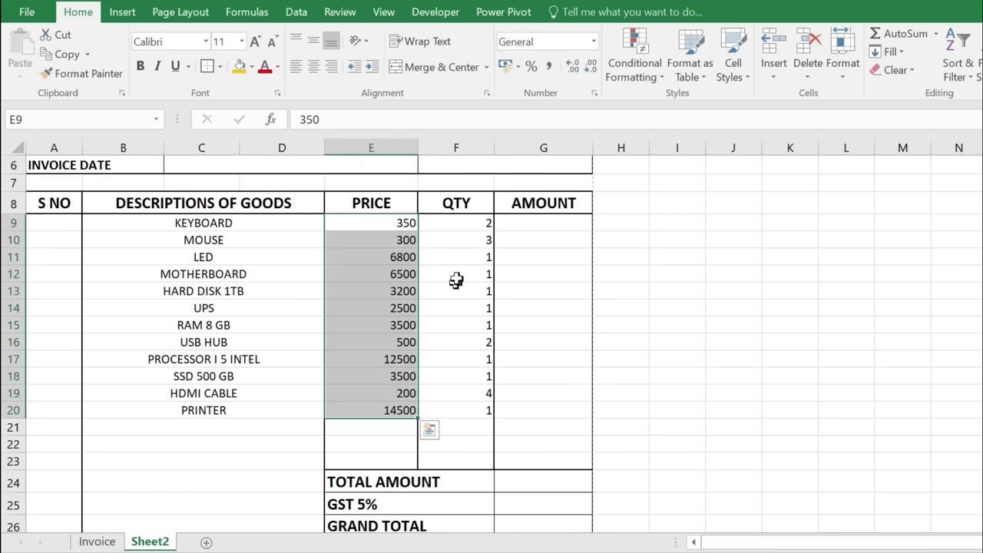
pyautogui.moveTo(471, 224); pyautogui.dragTo(476, 415)
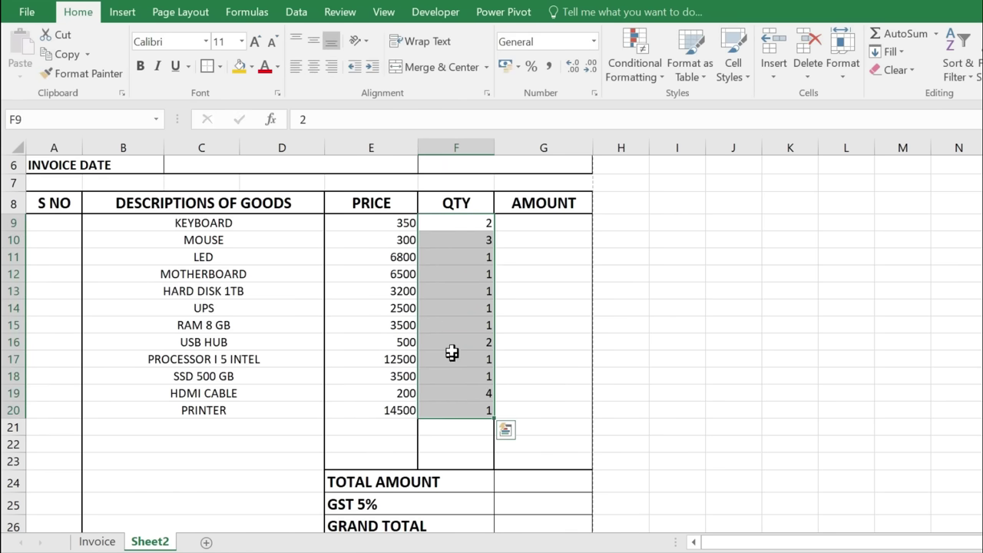
pyautogui.click(463, 223)
pyautogui.click(388, 223)
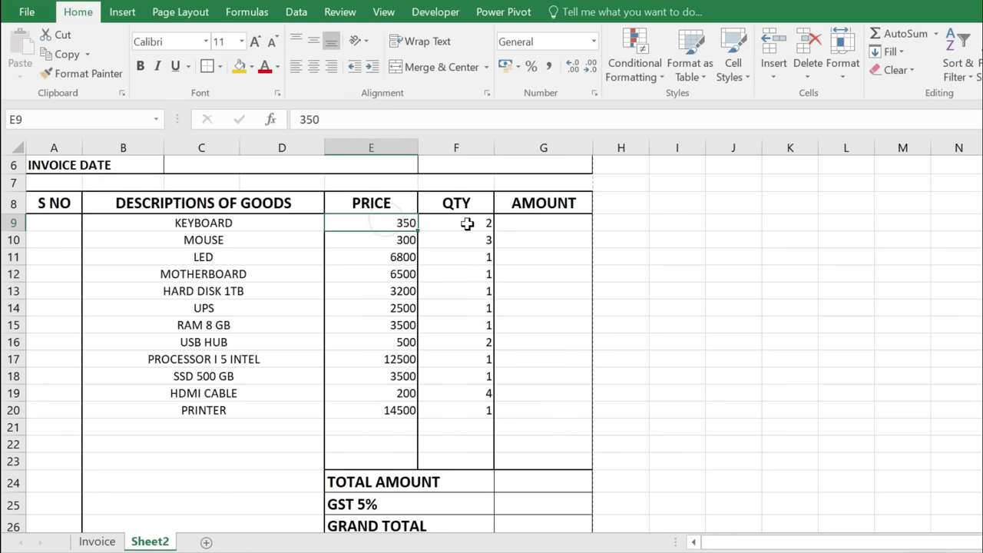
pyautogui.click(467, 224)
# Enter =E9*F9 in G9 and fill it down to G20, giving amounts from 700 to 14500.
pyautogui.click(560, 224)
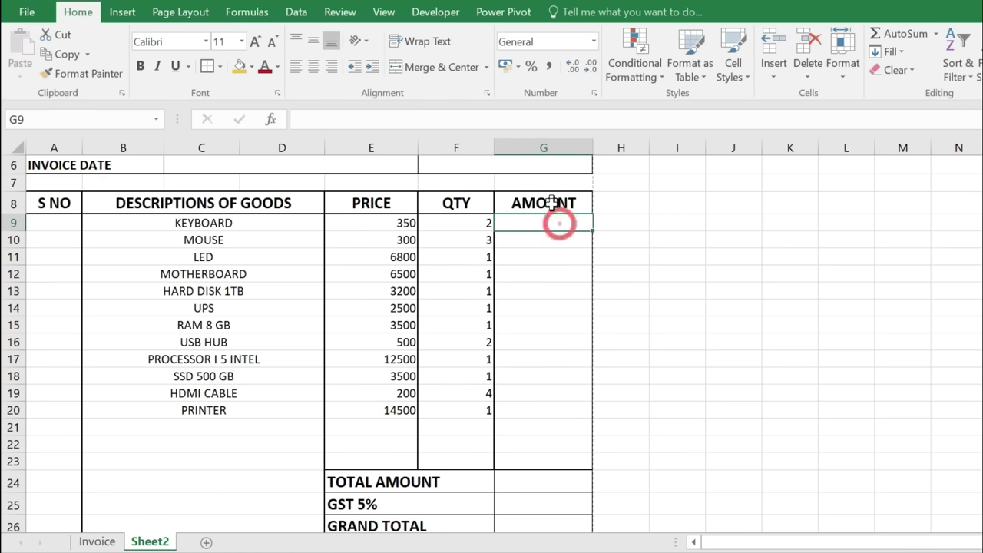
pyautogui.click(217, 223)
pyautogui.click(544, 222)
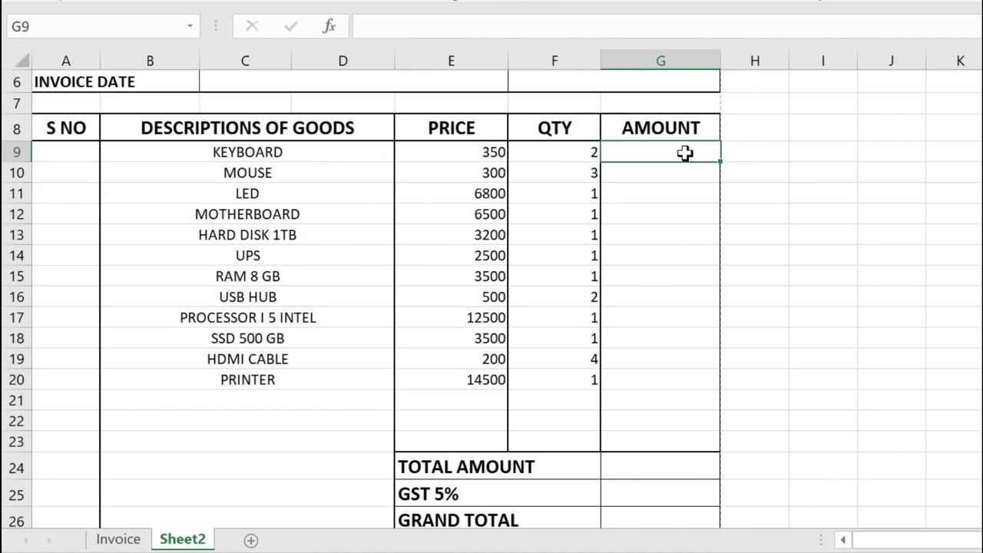
pyautogui.write('=')
pyautogui.click(491, 153)
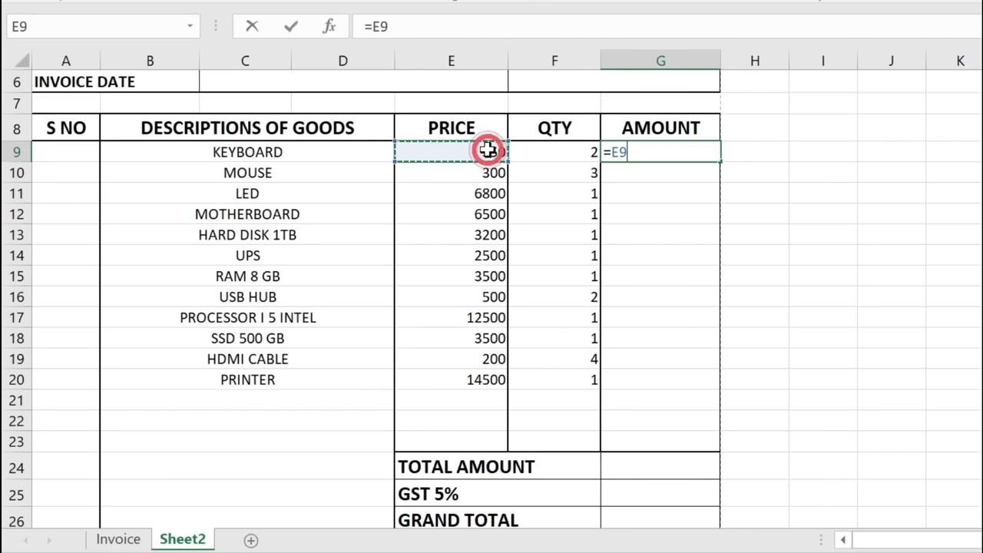
pyautogui.write('*')
pyautogui.click(567, 149)
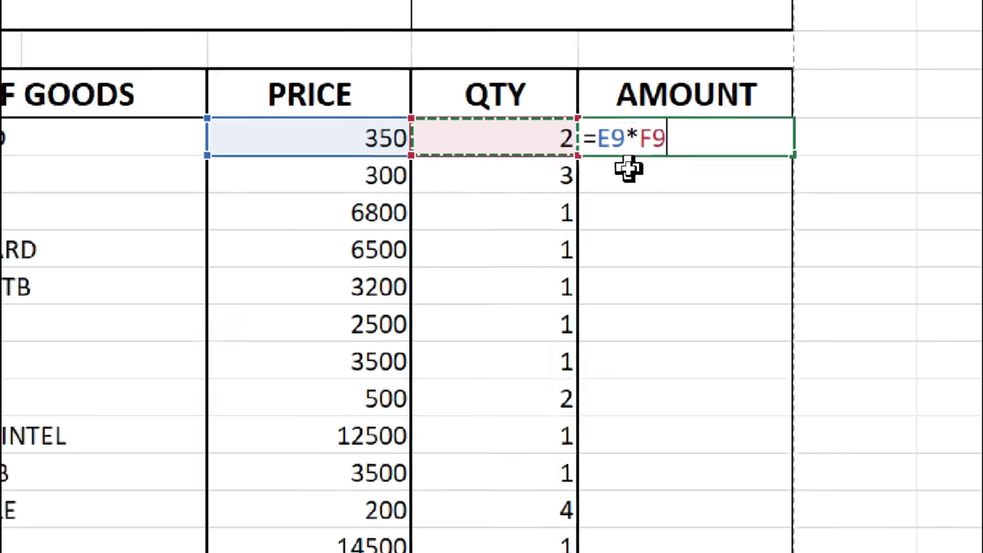
pyautogui.hotkey('ctrl', 'Return')
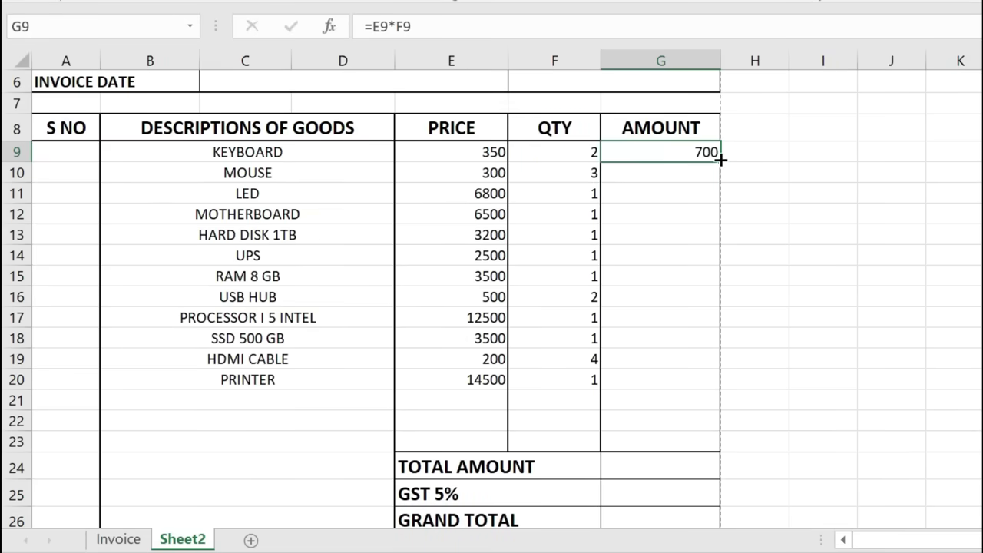
pyautogui.moveTo(721, 159); pyautogui.dragTo(711, 388)
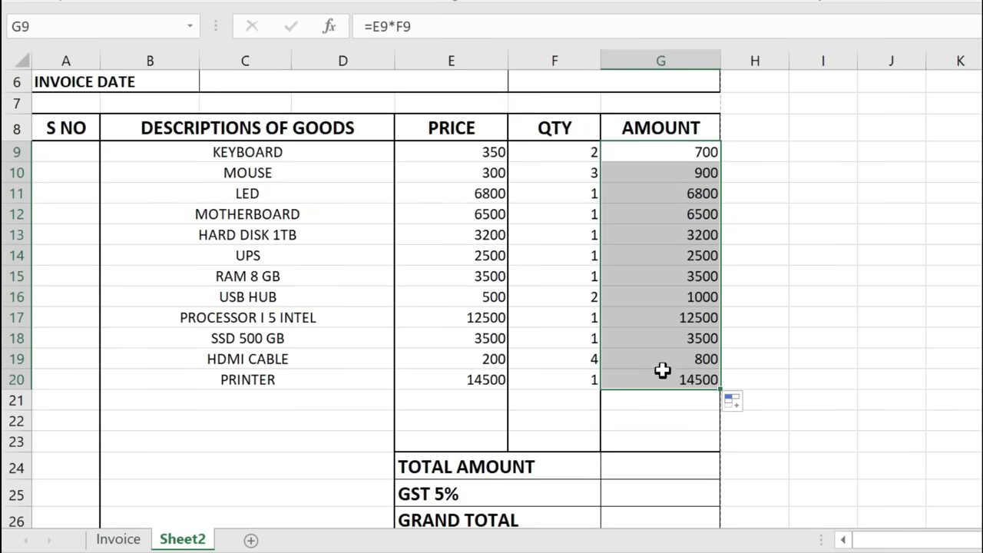
pyautogui.scroll(-1, 663, 371)
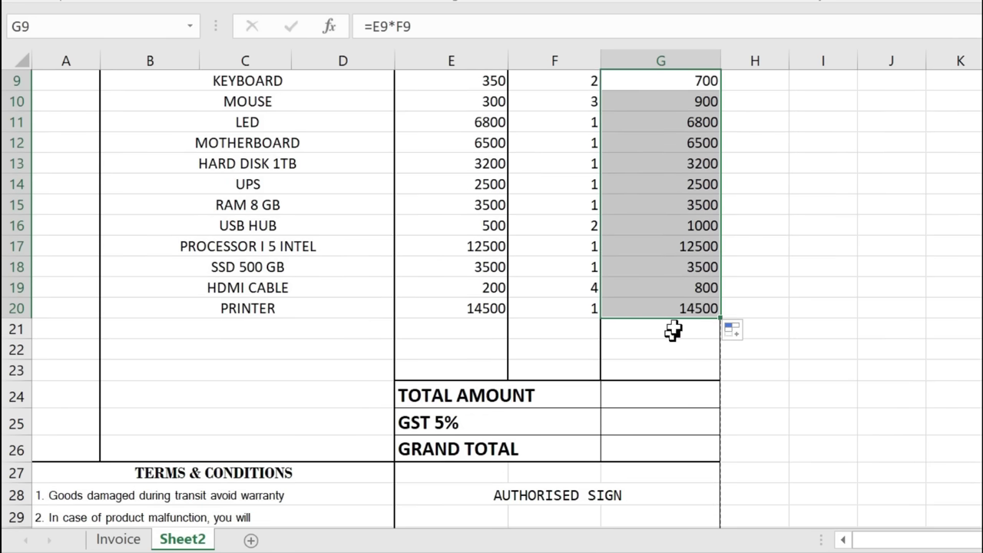
pyautogui.click(665, 399)
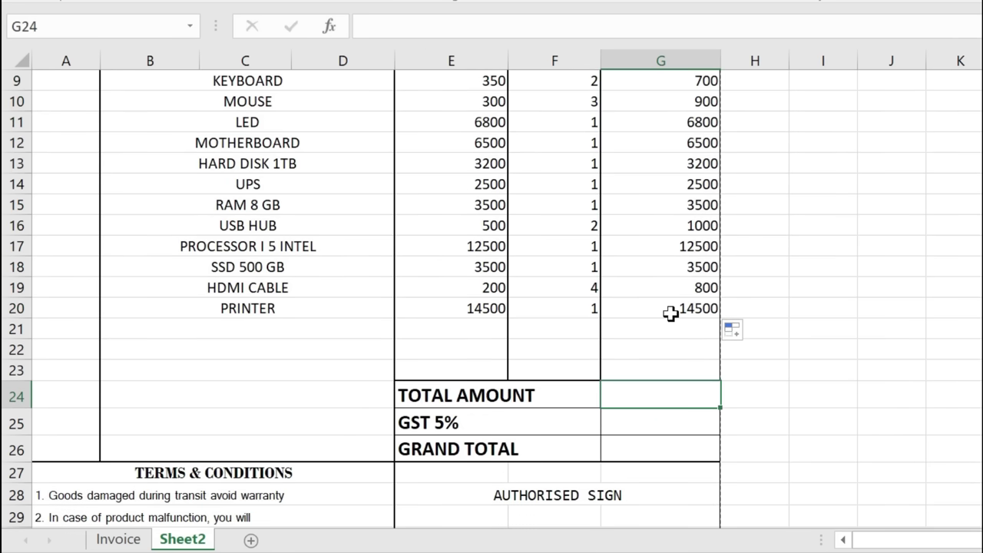
# Enter =SUM(G9:G20) in the TOTAL AMOUNT cell G24, showing 56400.
pyautogui.scroll(1, 672, 312)
pyautogui.write('=')
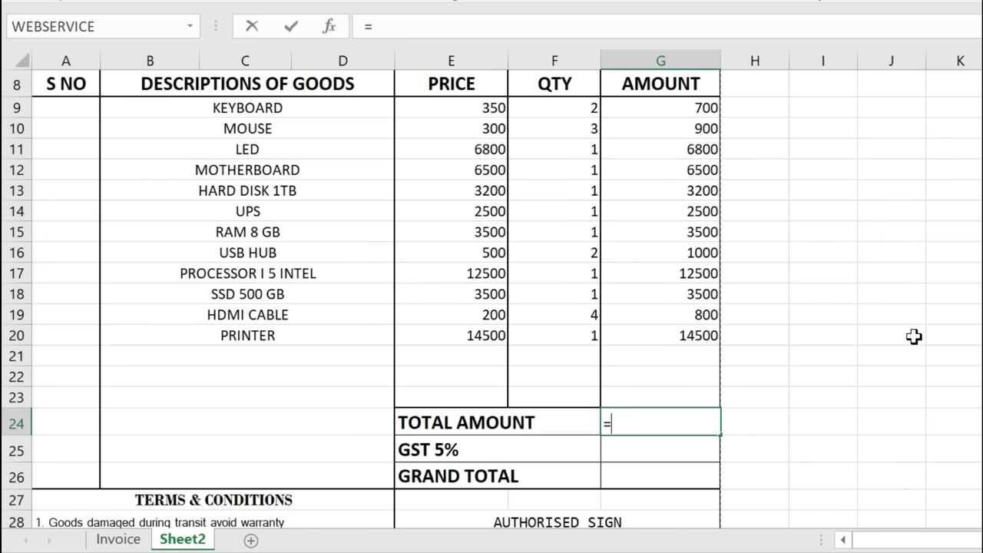
pyautogui.write('SUM(')
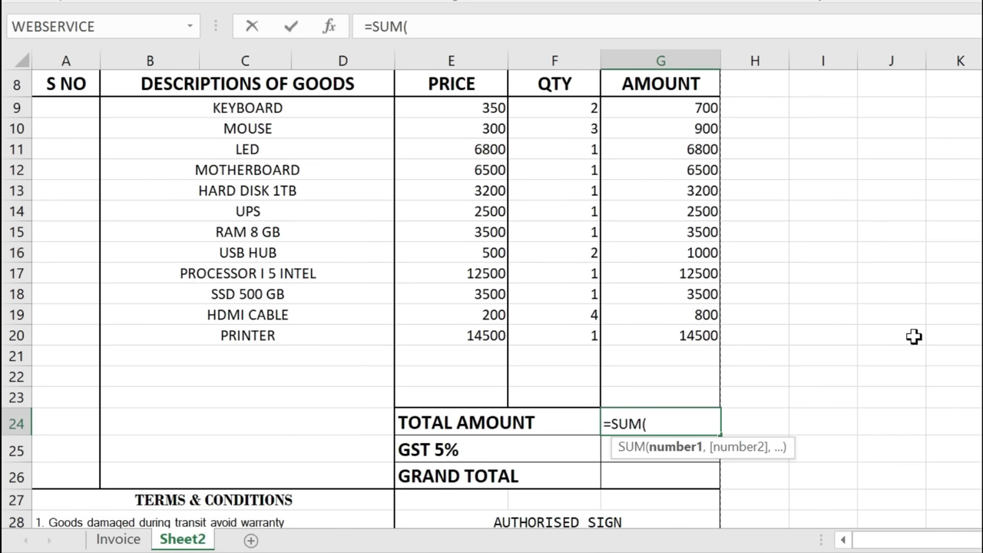
pyautogui.moveTo(683, 108); pyautogui.dragTo(687, 336)
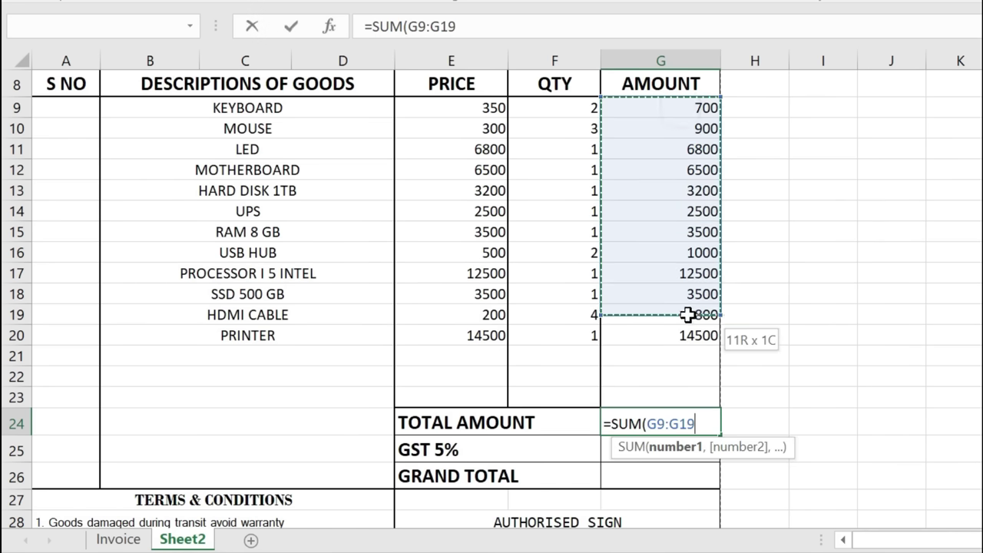
pyautogui.write(')')
pyautogui.press('Return')
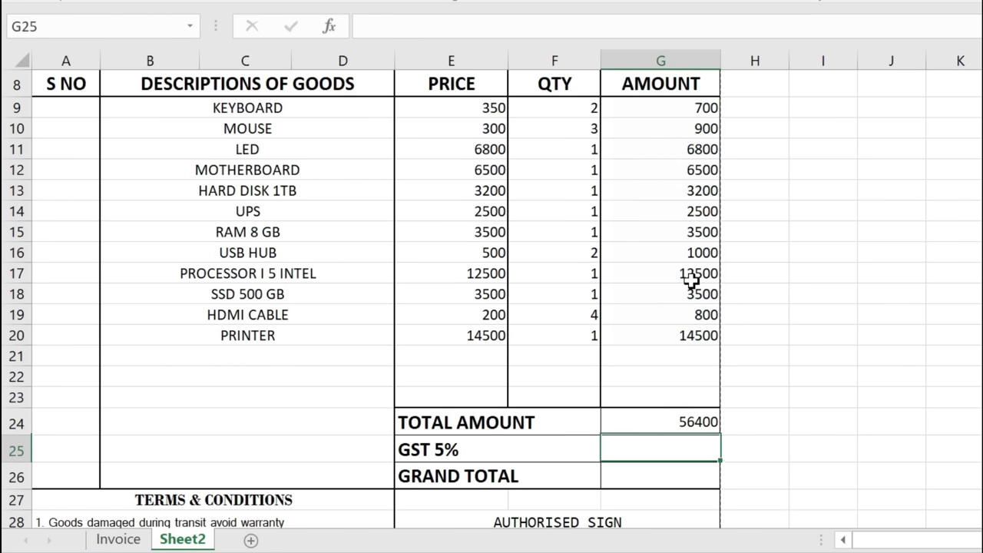
pyautogui.click(684, 426)
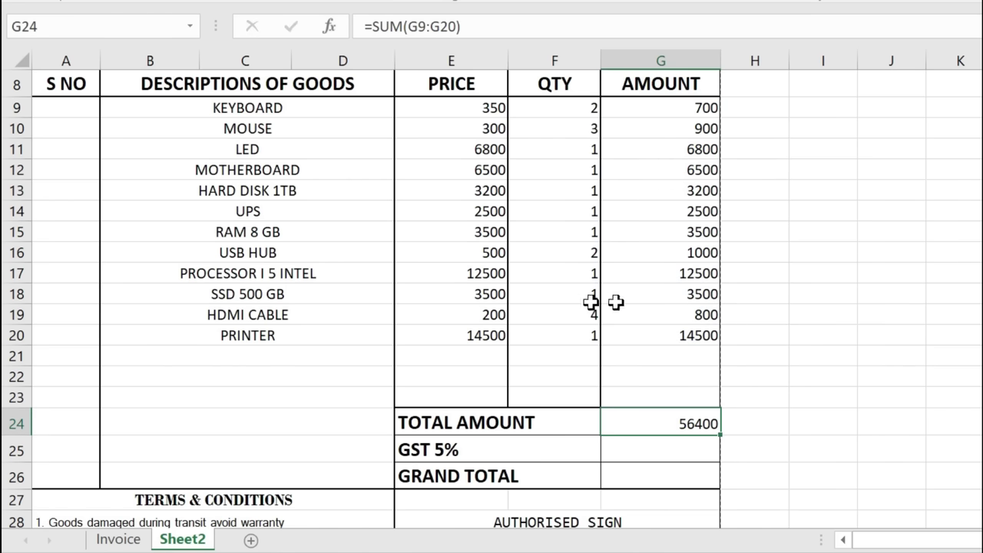
pyautogui.click(678, 427)
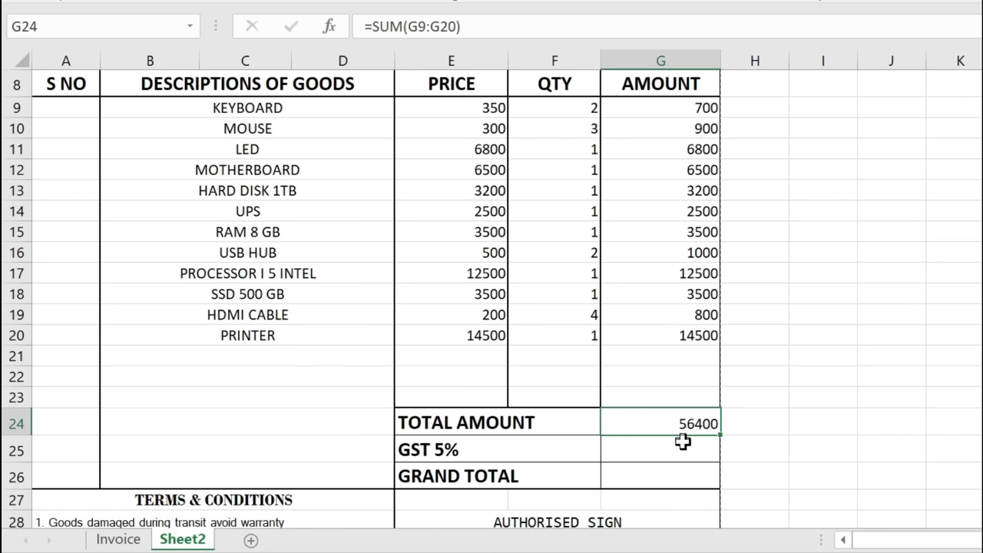
pyautogui.click(753, 423)
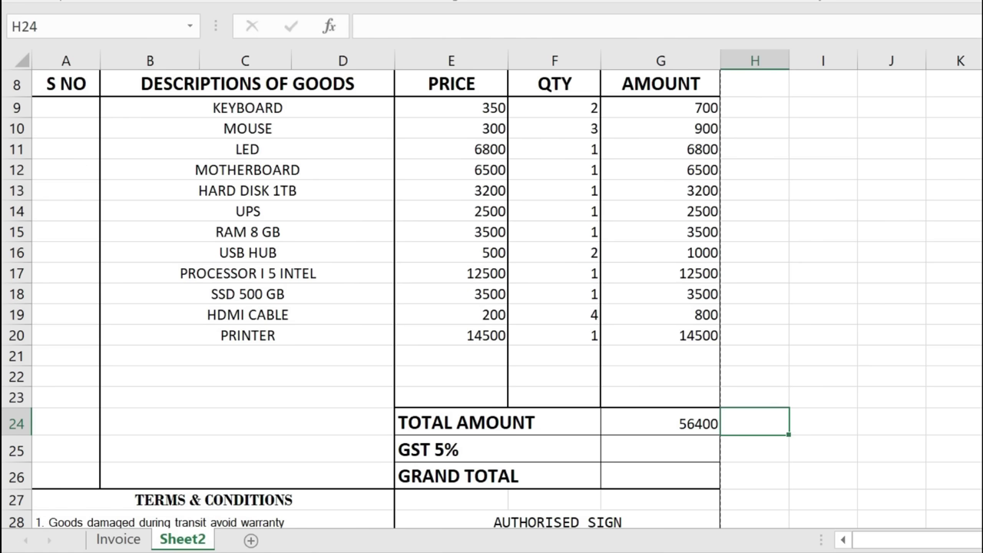
# Enter =SUMPRODUCT(E9:E20,F9:F20) in H24 and confirm it matches G24's 56400.
pyautogui.write('=SUMPRO')
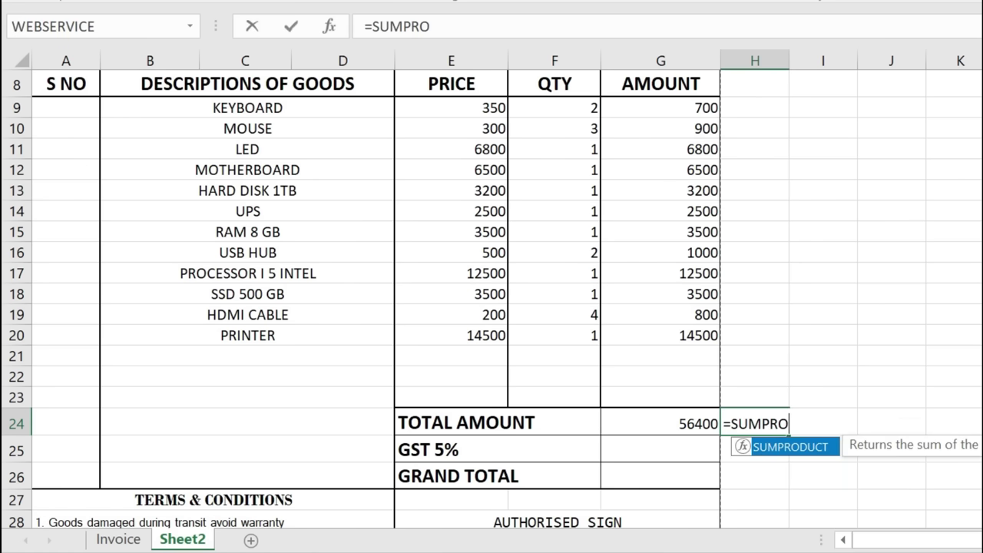
pyautogui.press('Tab')
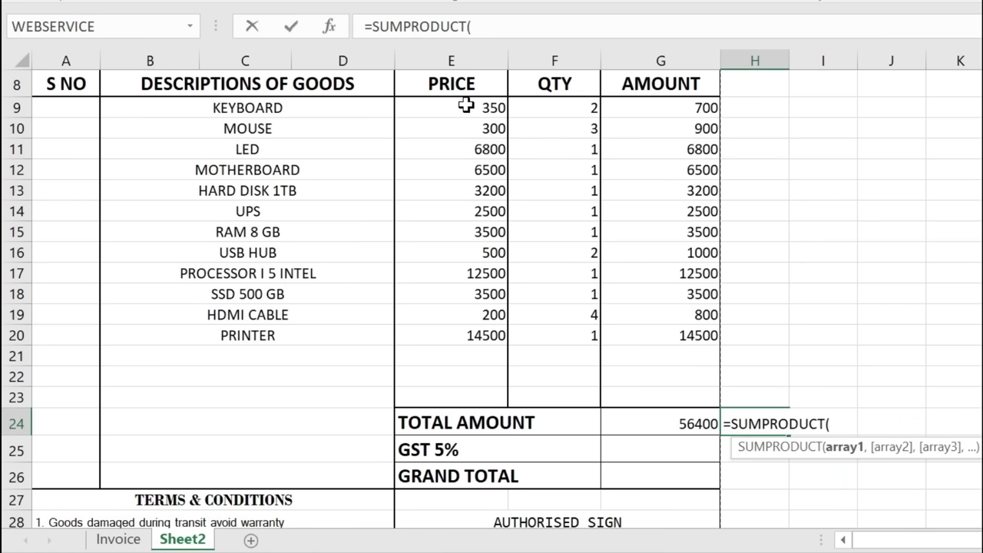
pyautogui.moveTo(466, 106); pyautogui.dragTo(492, 336)
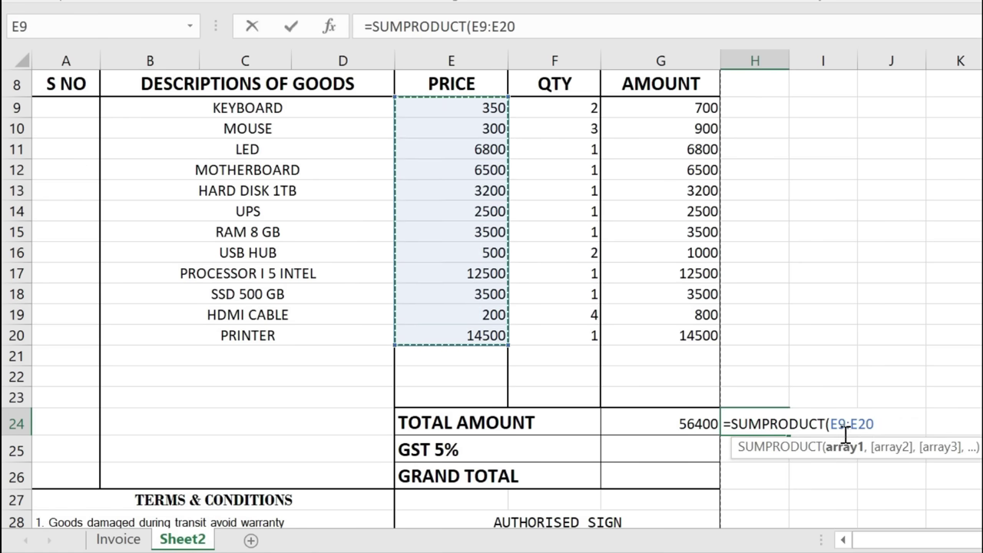
pyautogui.write(',')
pyautogui.moveTo(557, 102)
pyautogui.mouseDown()
pyautogui.moveTo(572, 173)
pyautogui.moveTo(582, 351)
pyautogui.mouseUp()
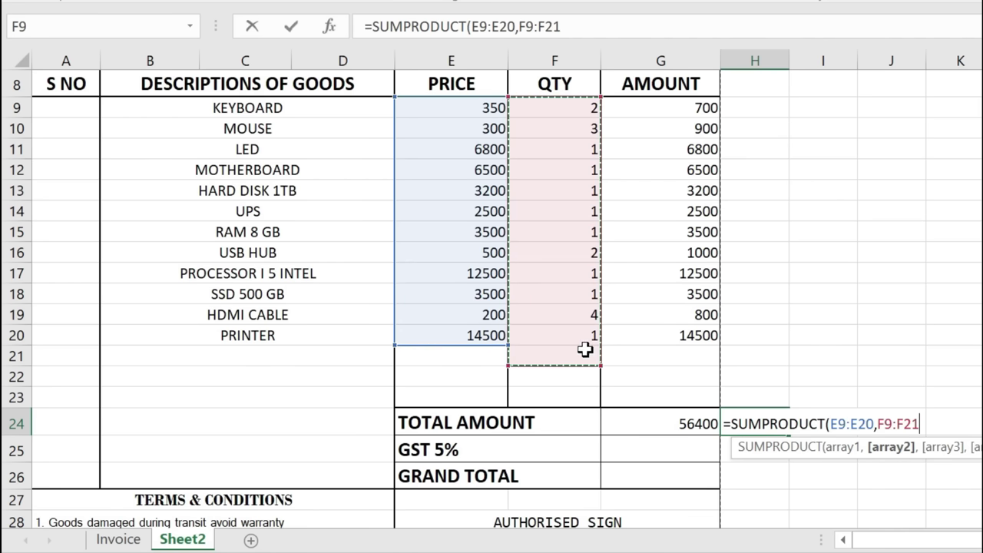
pyautogui.moveTo(550, 106); pyautogui.dragTo(575, 335)
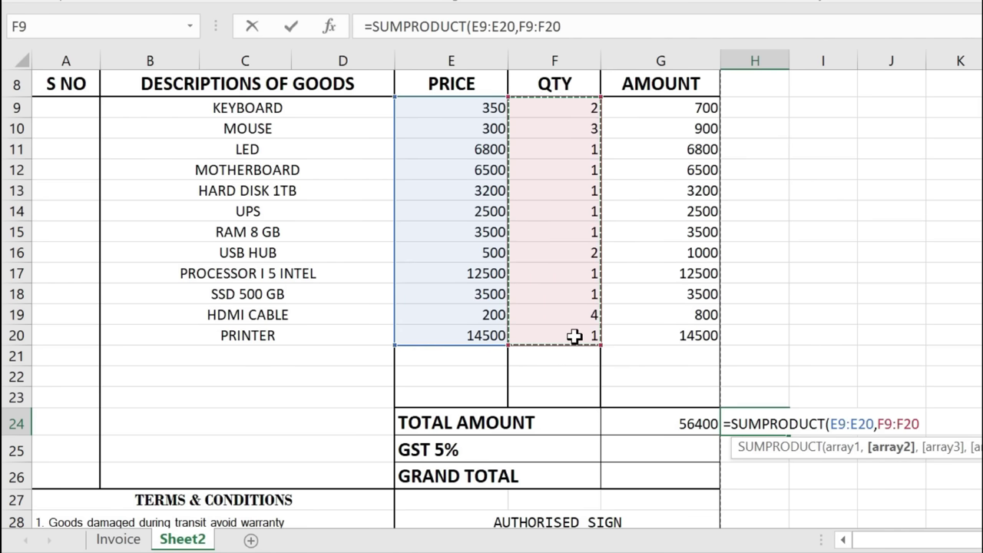
pyautogui.press('Return')
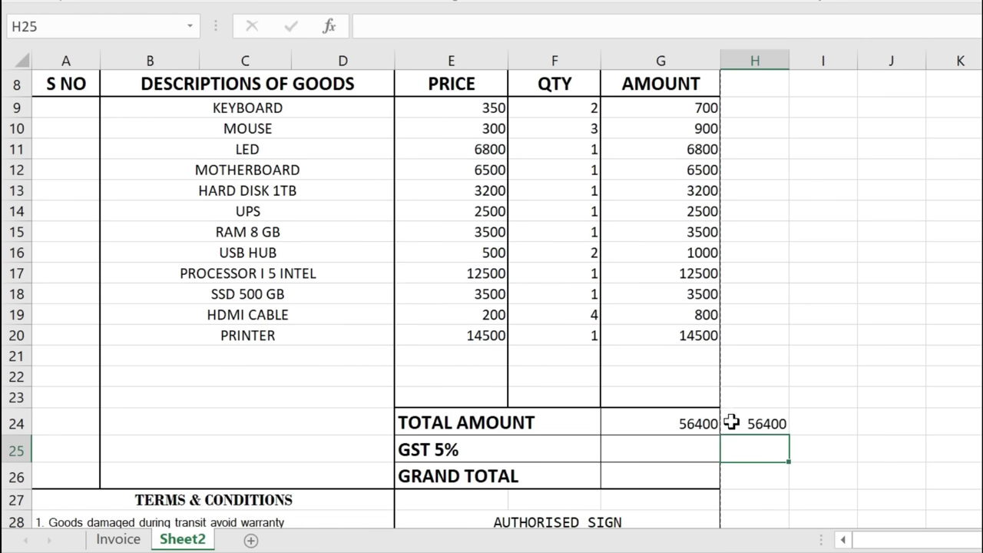
pyautogui.click(734, 423)
pyautogui.click(703, 425)
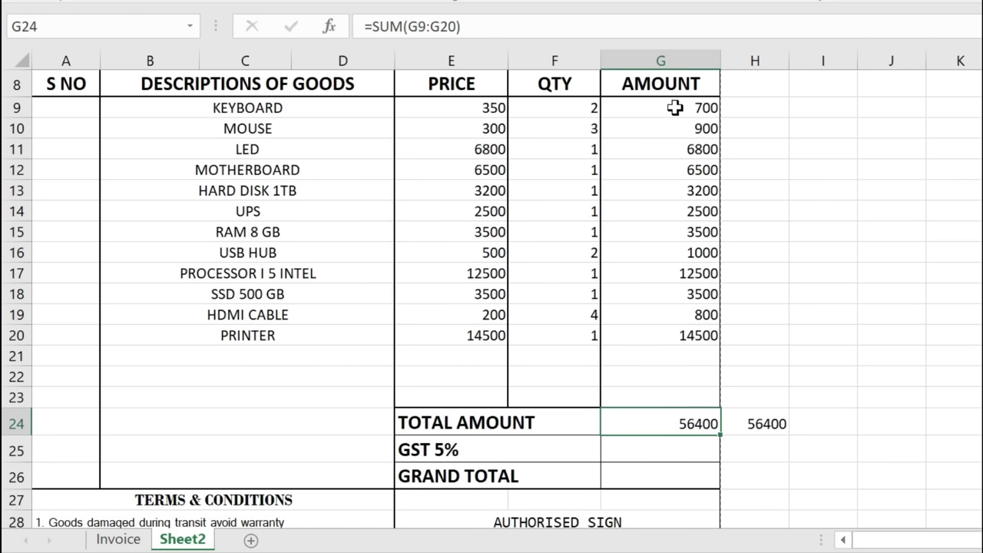
pyautogui.moveTo(674, 108); pyautogui.dragTo(699, 335)
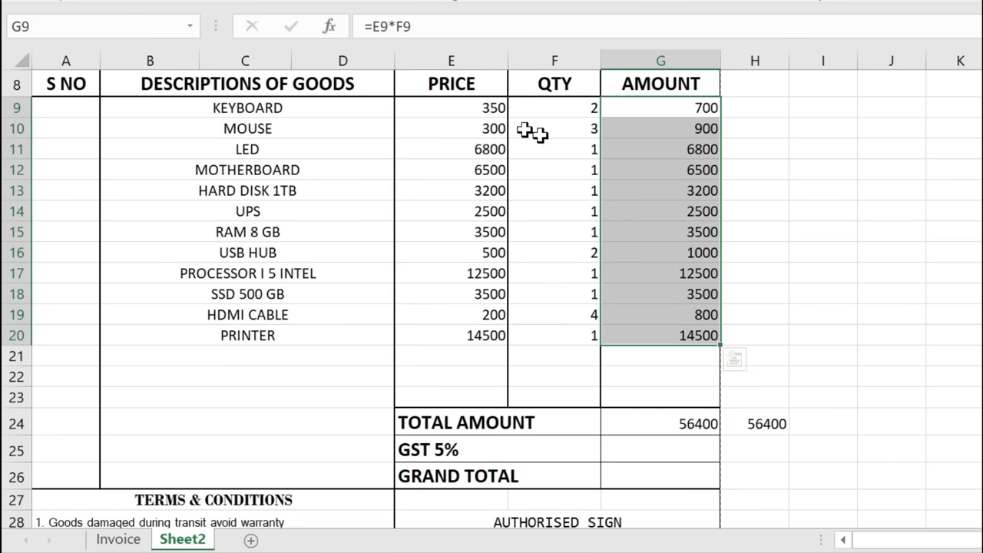
pyautogui.click(768, 421)
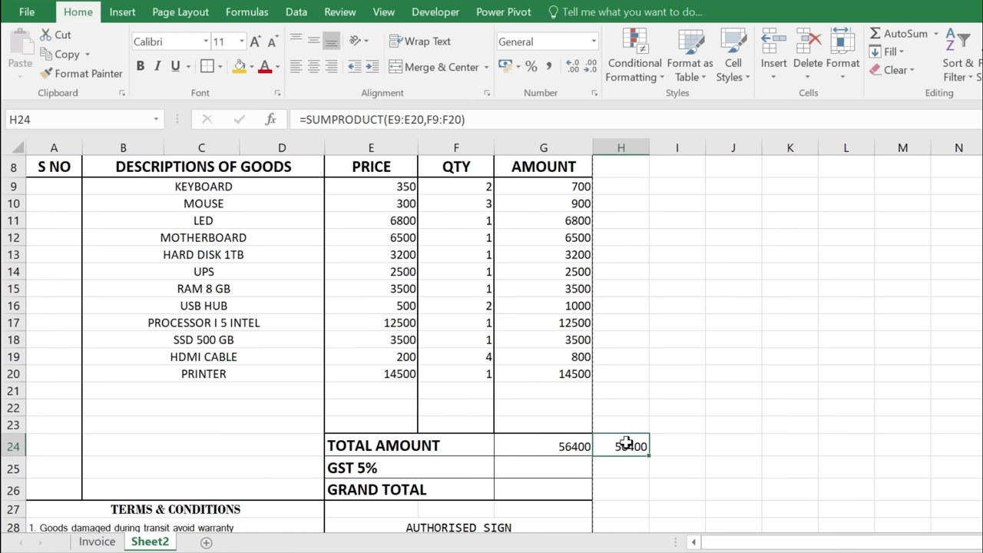
# Enter the customer's name in C5 and =TODAY() in C6 for the invoice date.
pyautogui.click(569, 446)
pyautogui.scroll(1, 408, 309)
pyautogui.click(202, 226)
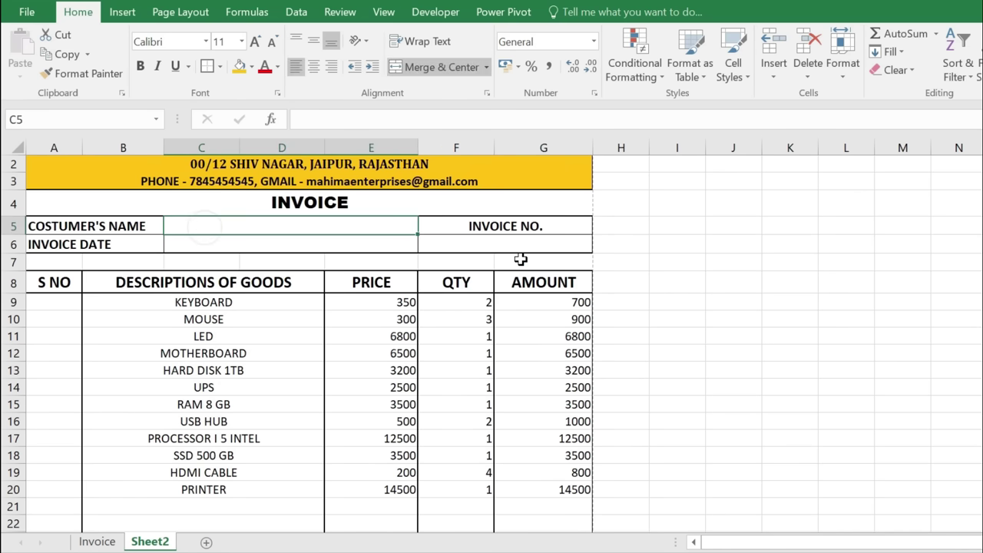
pyautogui.write('RAJES')
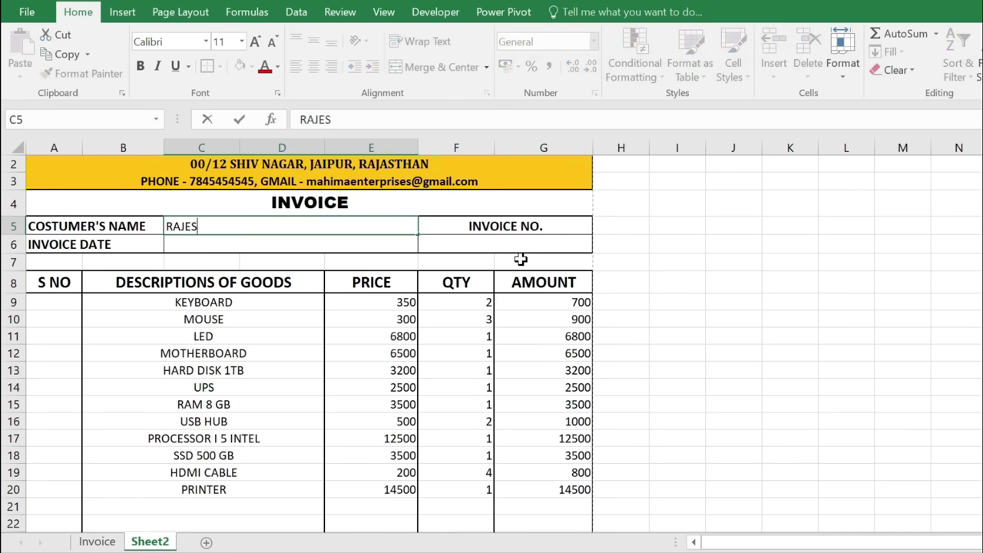
pyautogui.write('R')
pyautogui.press('Return')
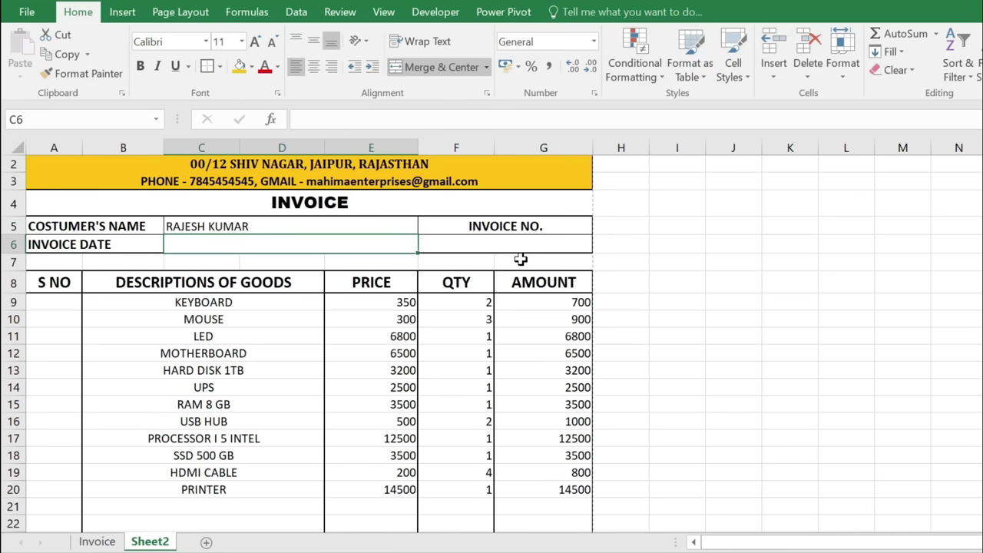
pyautogui.write('=TODAY')
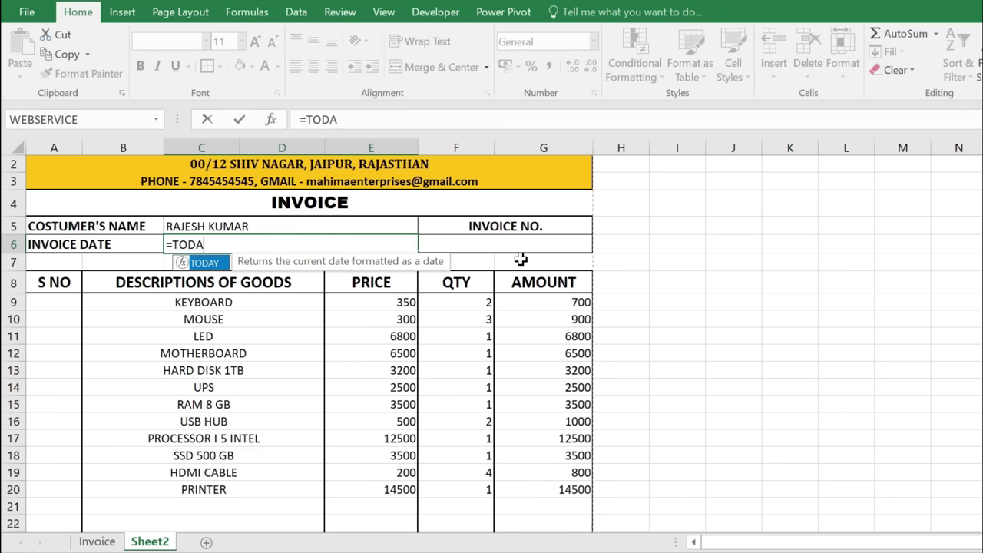
pyautogui.write('(')
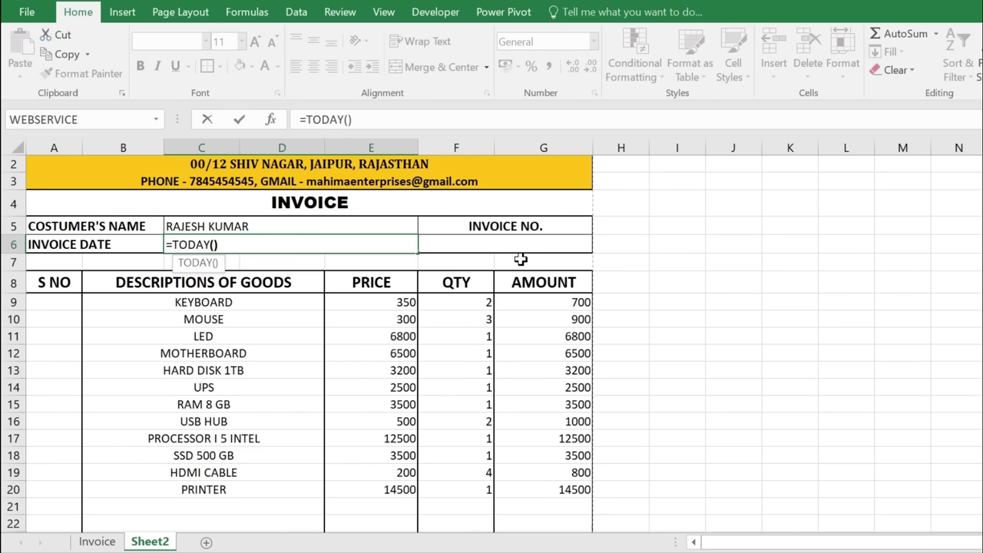
pyautogui.press('Return')
# Set the invoice number in F6 to 101.
pyautogui.click(435, 244)
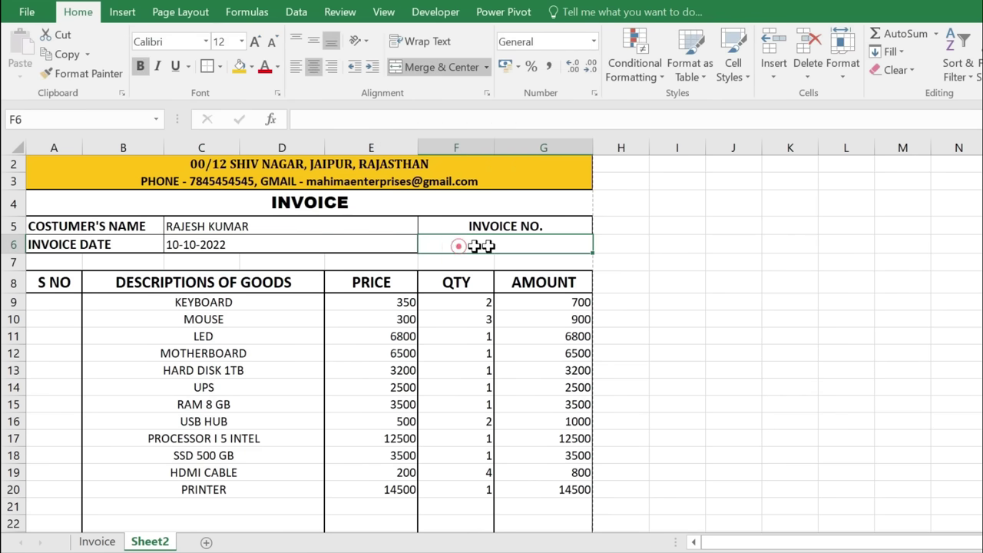
pyautogui.write('101')
pyautogui.press('Return')
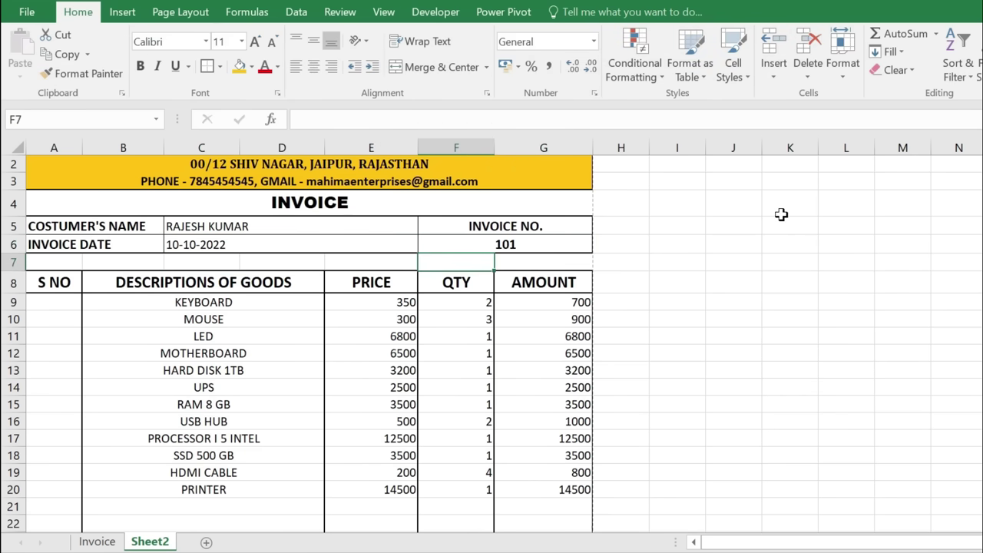
pyautogui.scroll(-1, 330, 311)
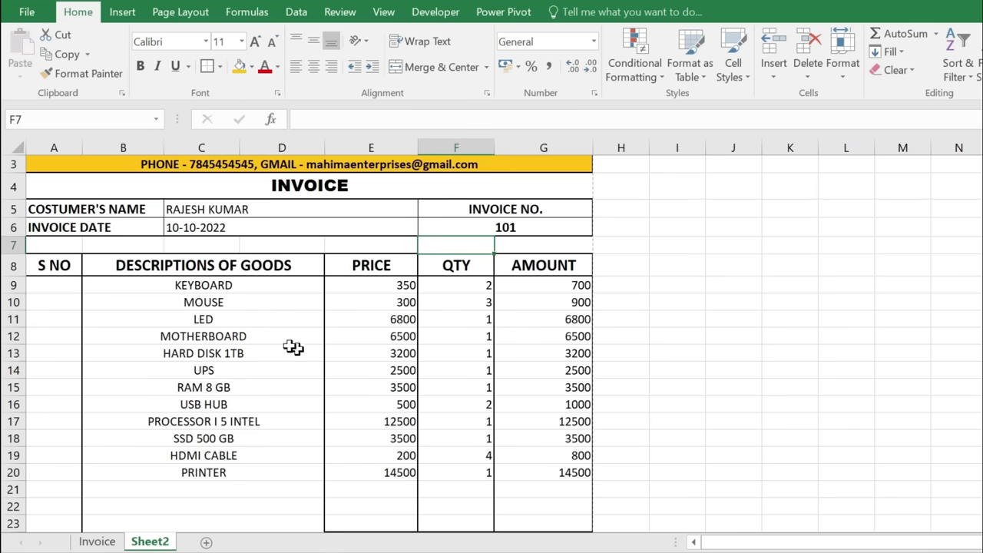
# Set the UPS and SSD 500 GB quantities in F14 and F18 to 1.
pyautogui.click(220, 371)
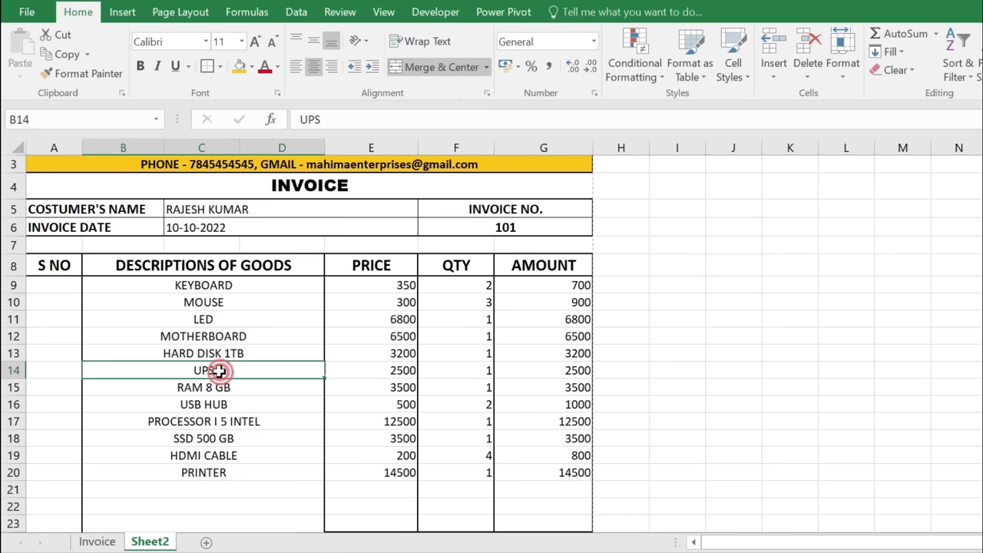
pyautogui.click(404, 370)
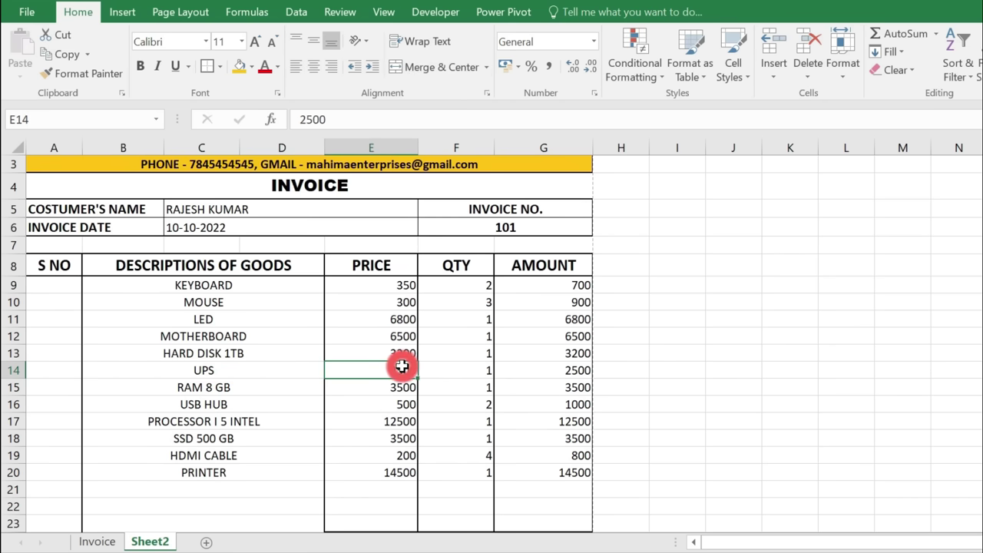
pyautogui.click(471, 371)
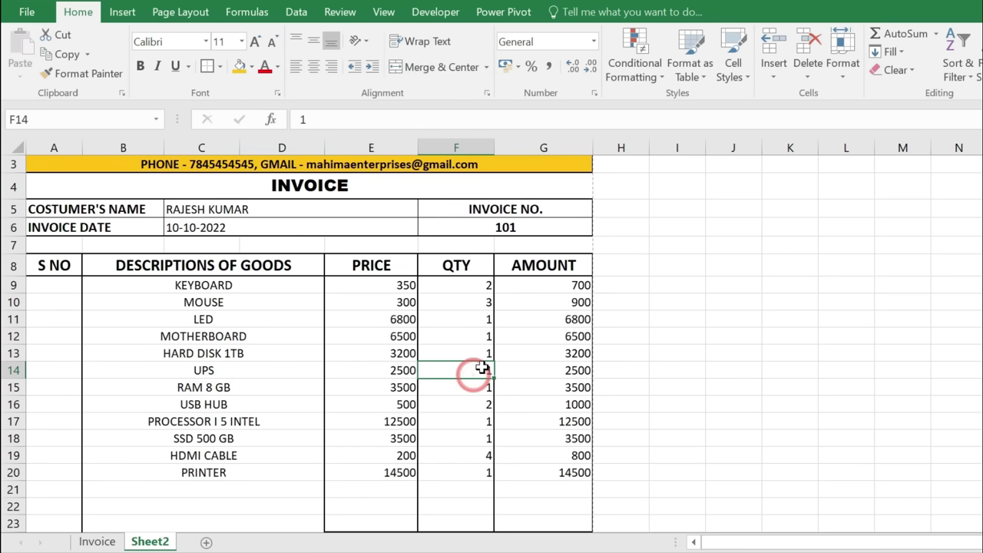
pyautogui.write('0')
pyautogui.press('Return')
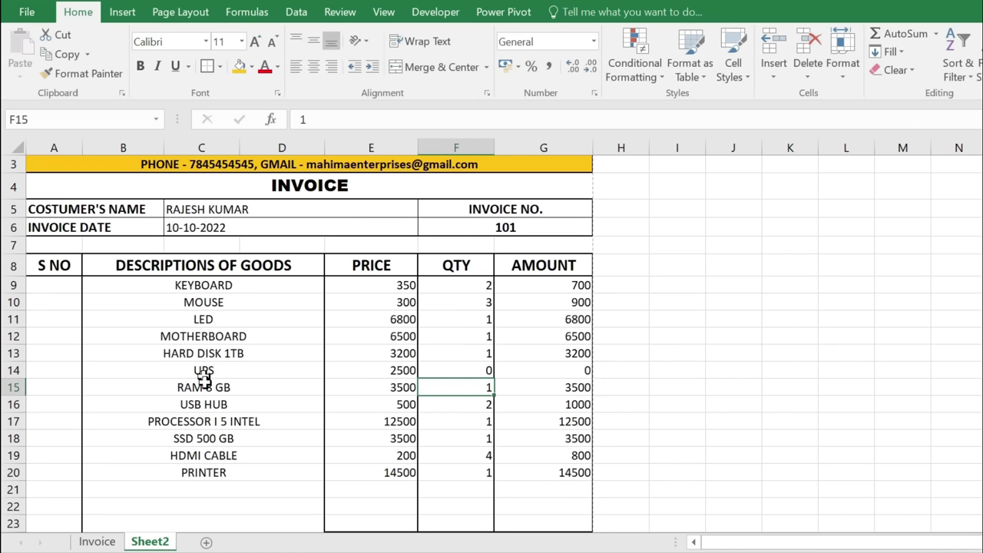
pyautogui.click(484, 437)
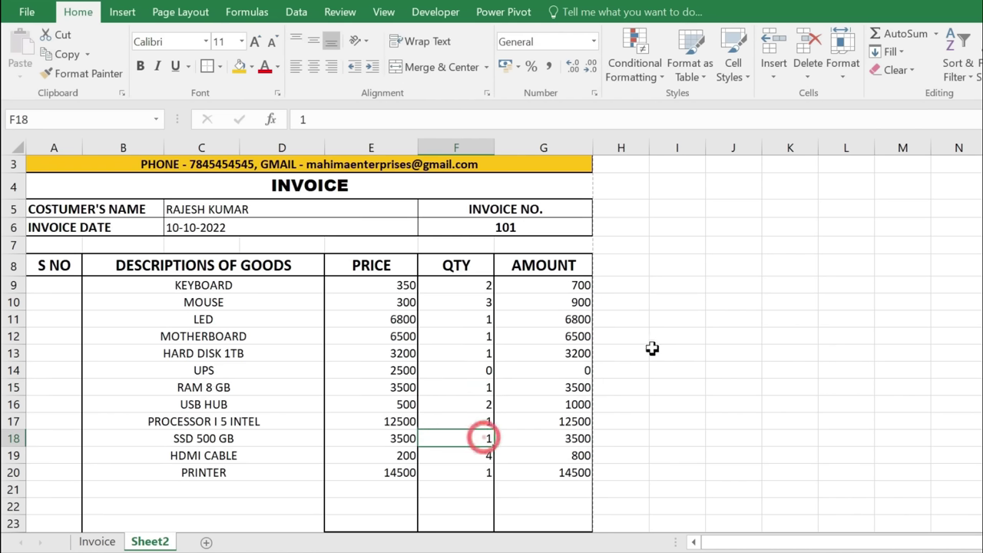
pyautogui.write('0')
pyautogui.press('Return')
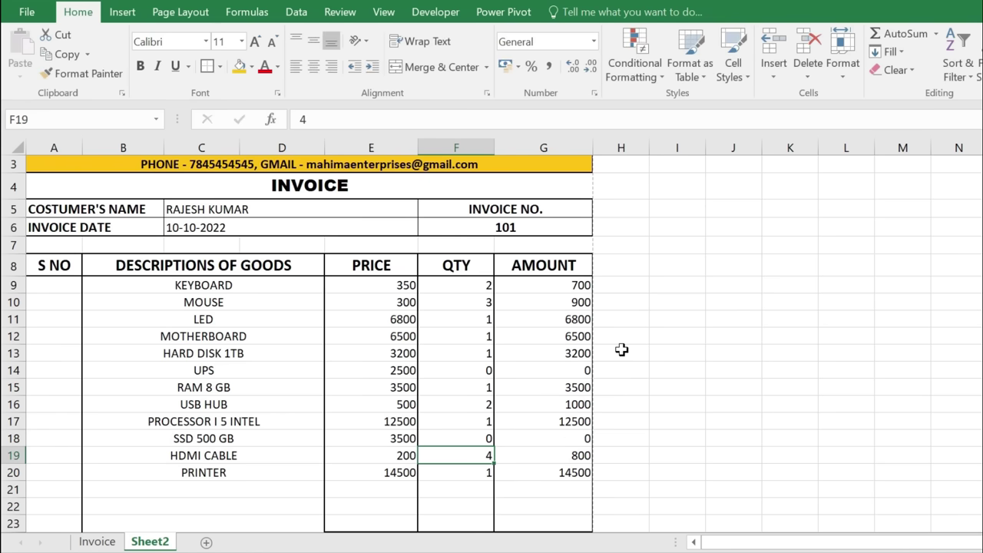
# Review the customer name, invoice date formula, invoice number and updated 56400 total.
pyautogui.scroll(-2, 578, 453)
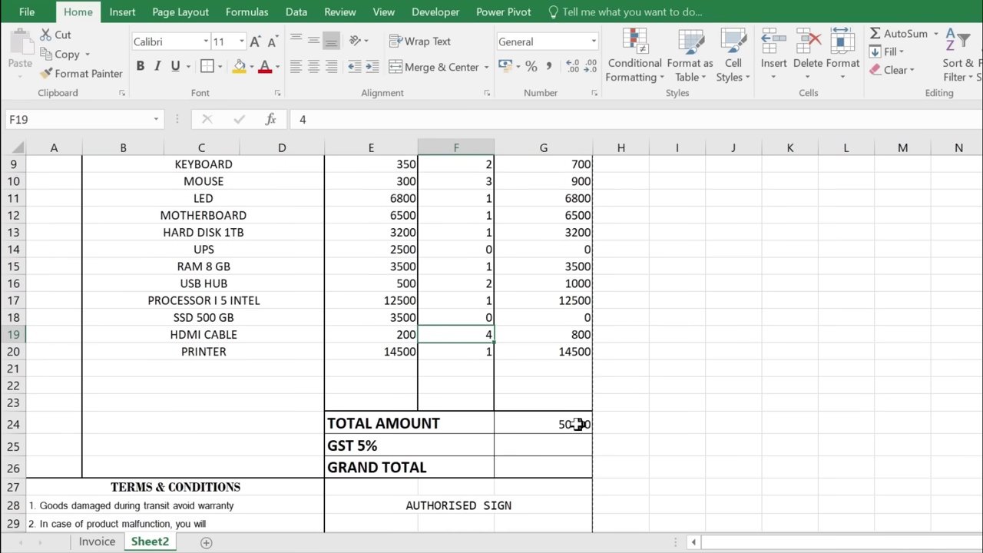
pyautogui.scroll(1, 578, 424)
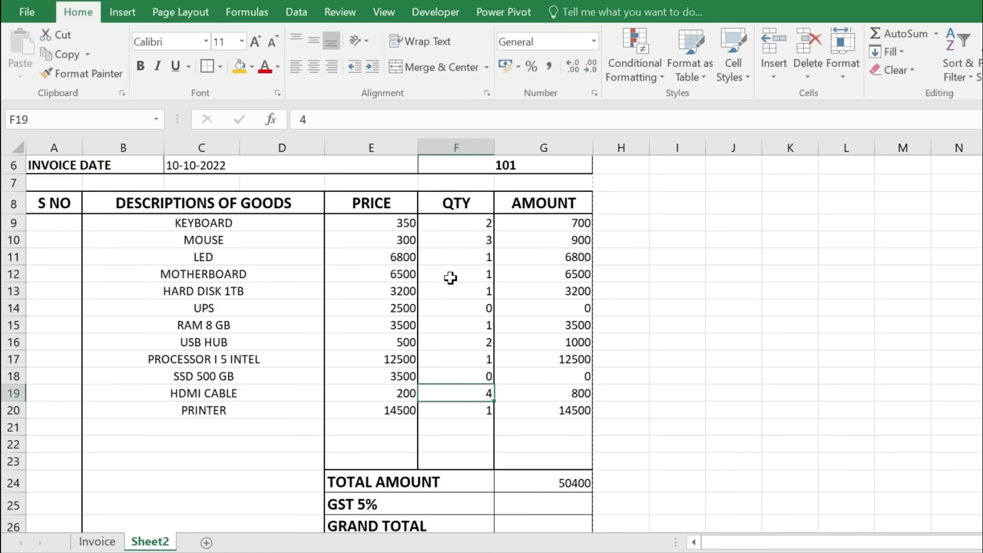
pyautogui.scroll(2, 428, 288)
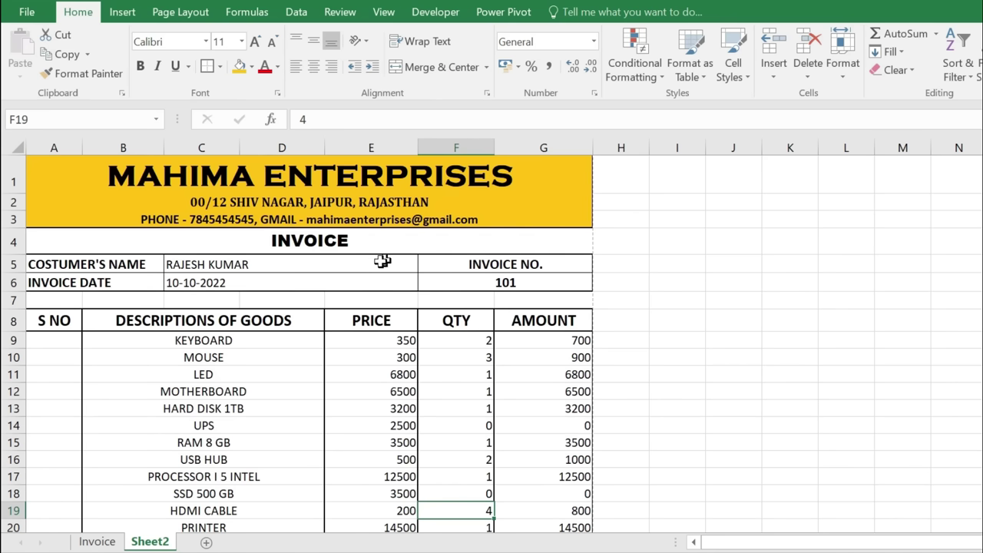
pyautogui.click(262, 265)
pyautogui.click(256, 283)
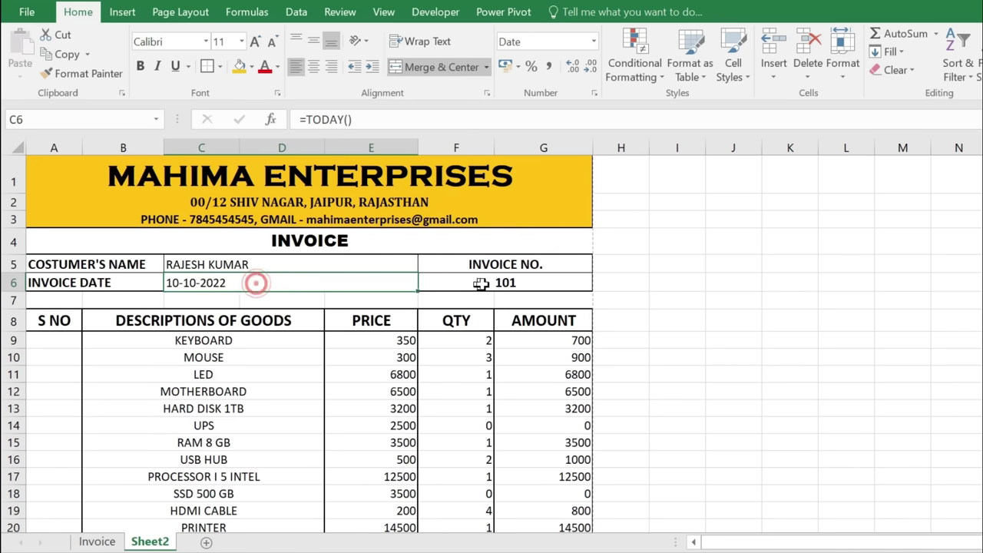
pyautogui.click(481, 284)
pyautogui.scroll(-2, 330, 334)
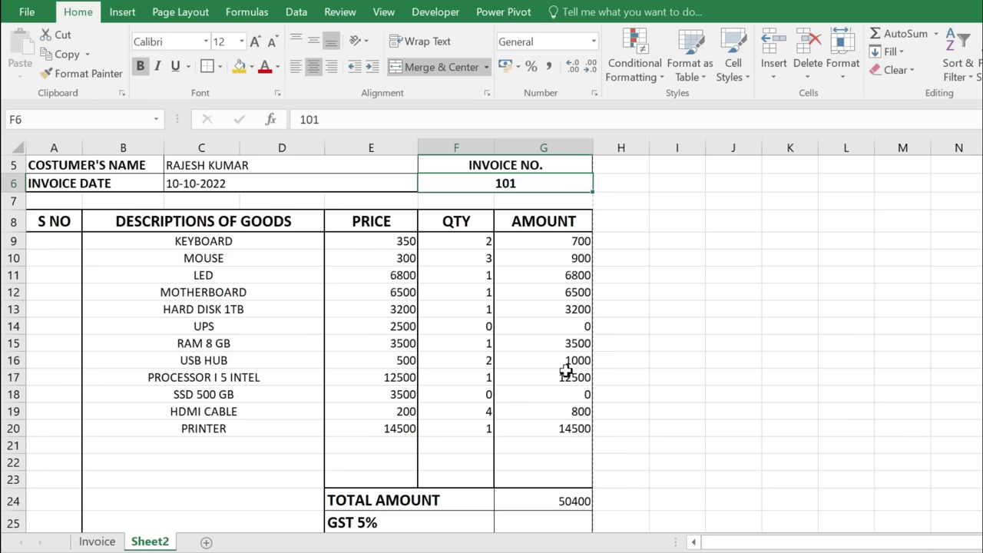
pyautogui.scroll(-1, 572, 444)
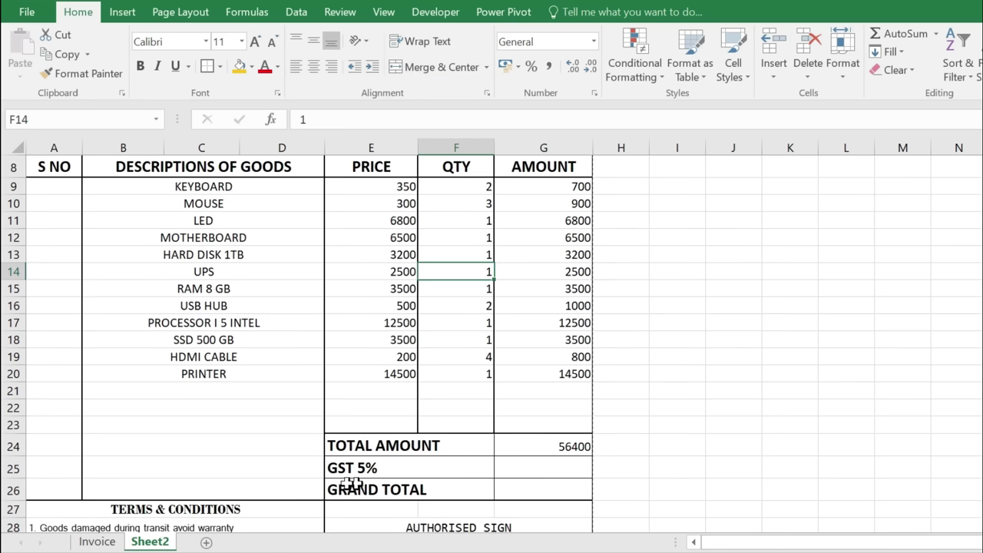
pyautogui.scroll(-1, 361, 461)
# Enter =G24*5% in the GST 5% cell G25, giving 2820.
pyautogui.click(757, 382)
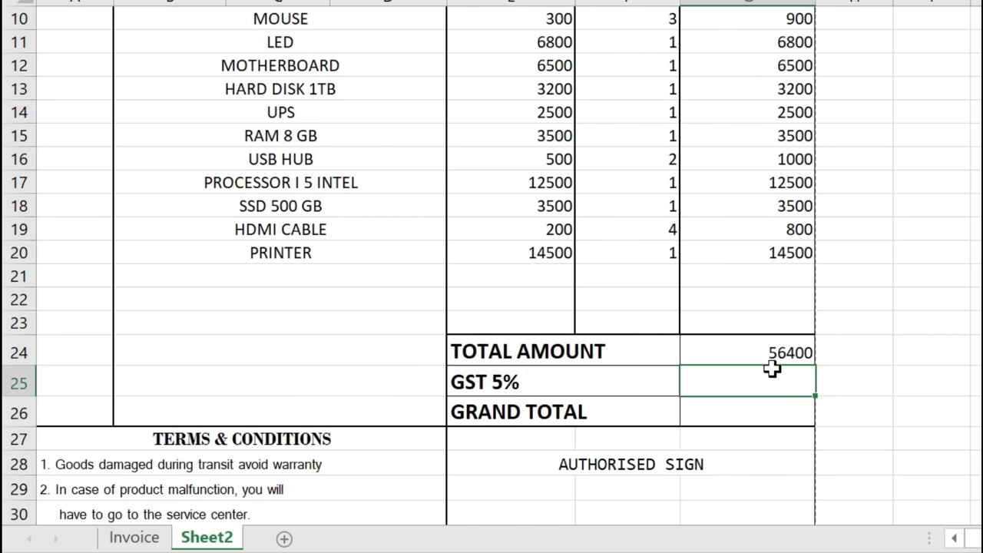
pyautogui.write('=')
pyautogui.click(778, 348)
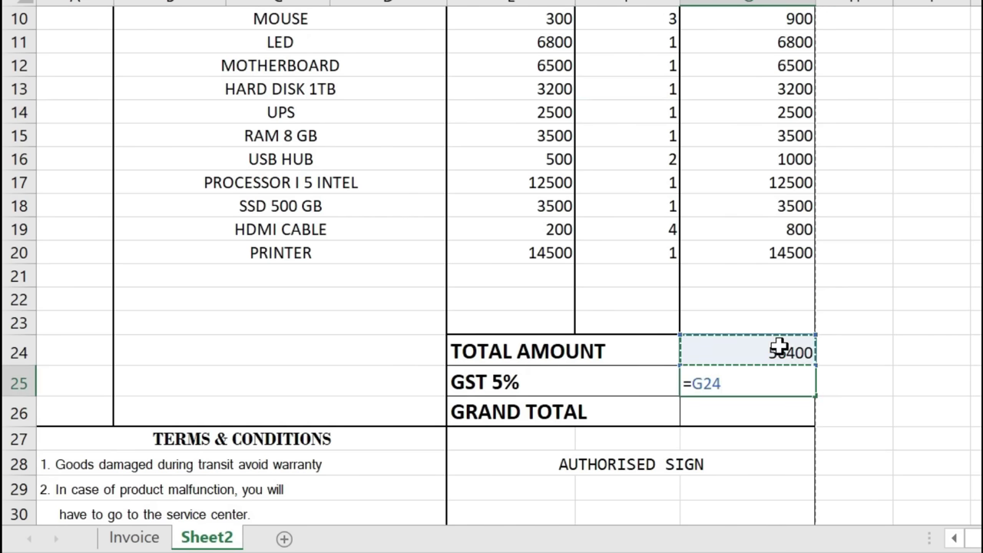
pyautogui.write('*')
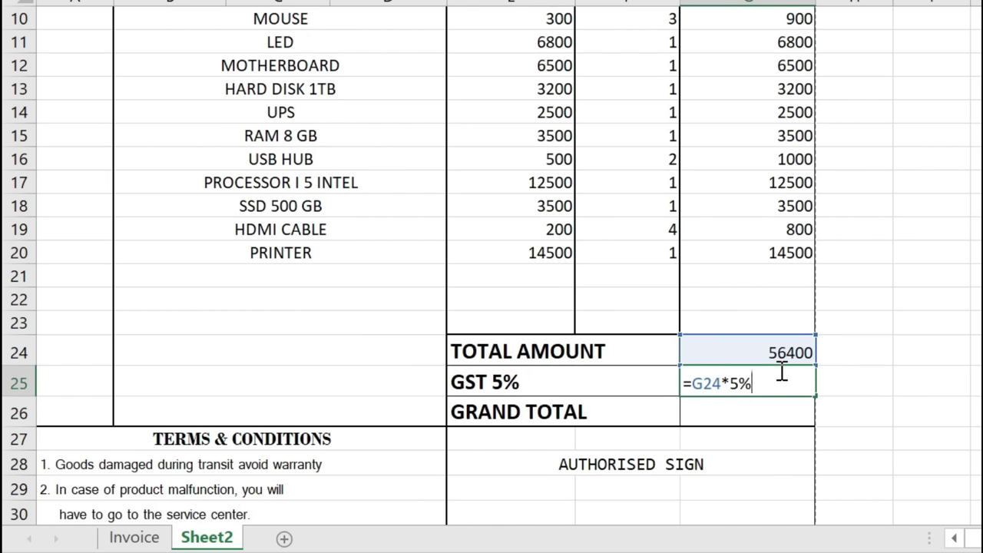
pyautogui.press('Return')
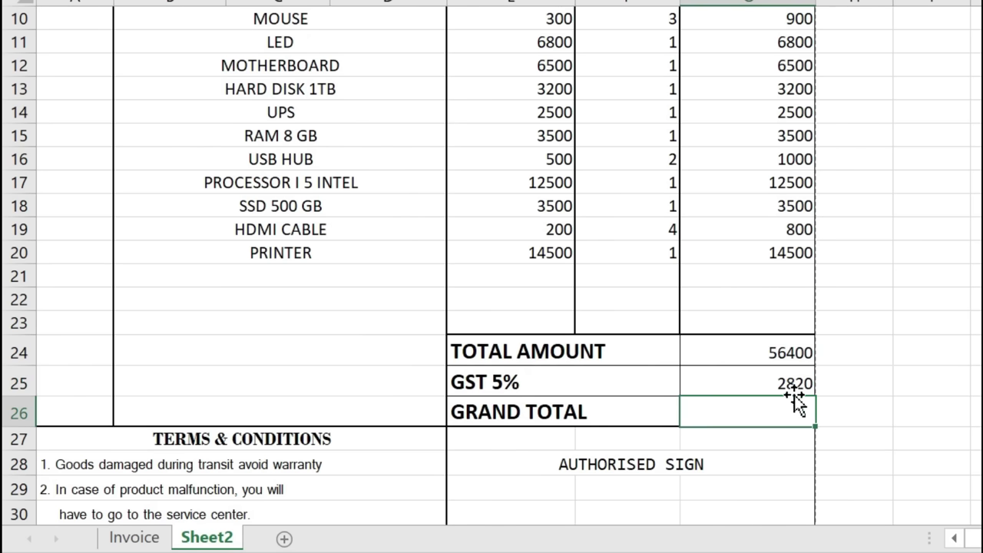
pyautogui.click(805, 386)
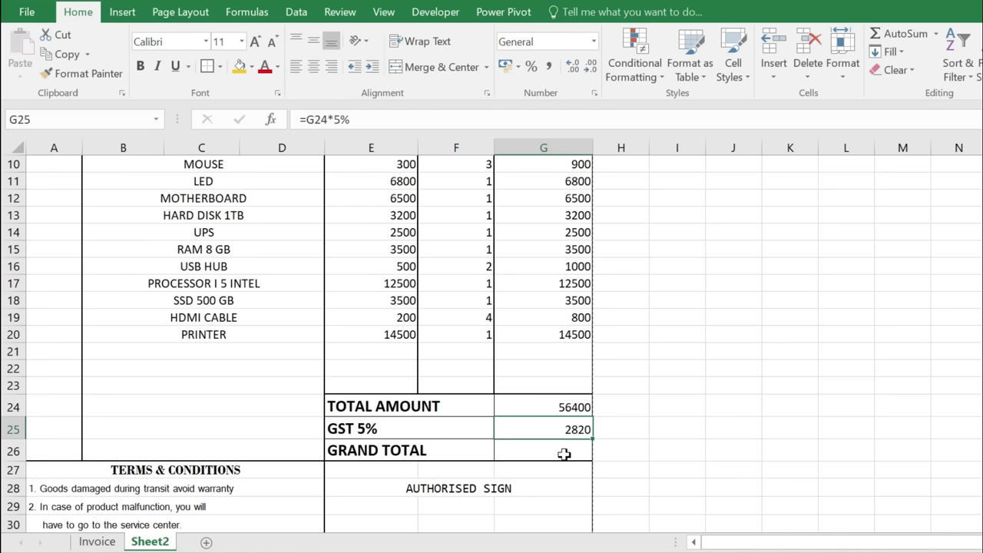
# Enter =SUM(G24:G25) in the GRAND TOTAL cell G26, giving 59220.
pyautogui.click(564, 454)
pyautogui.write('=')
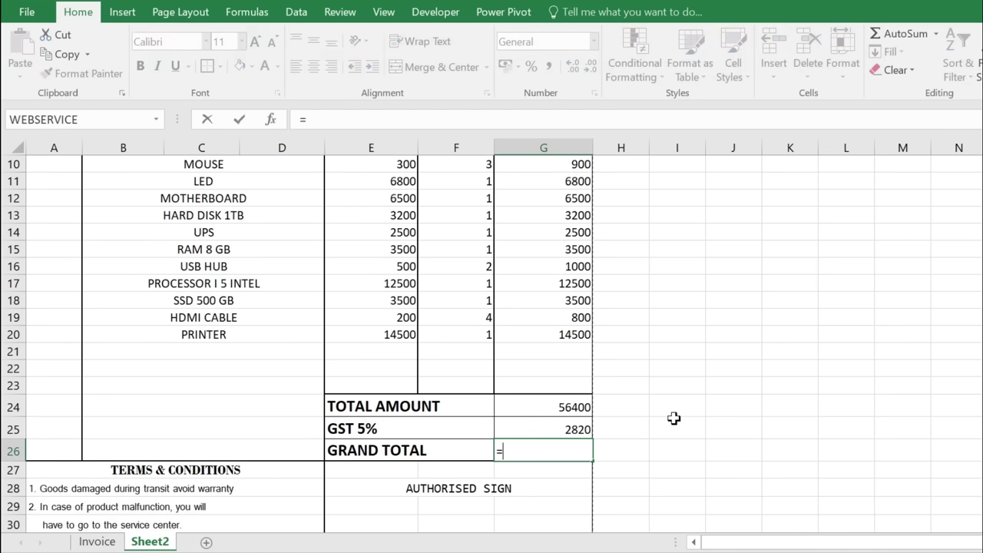
pyautogui.write('SUM(')
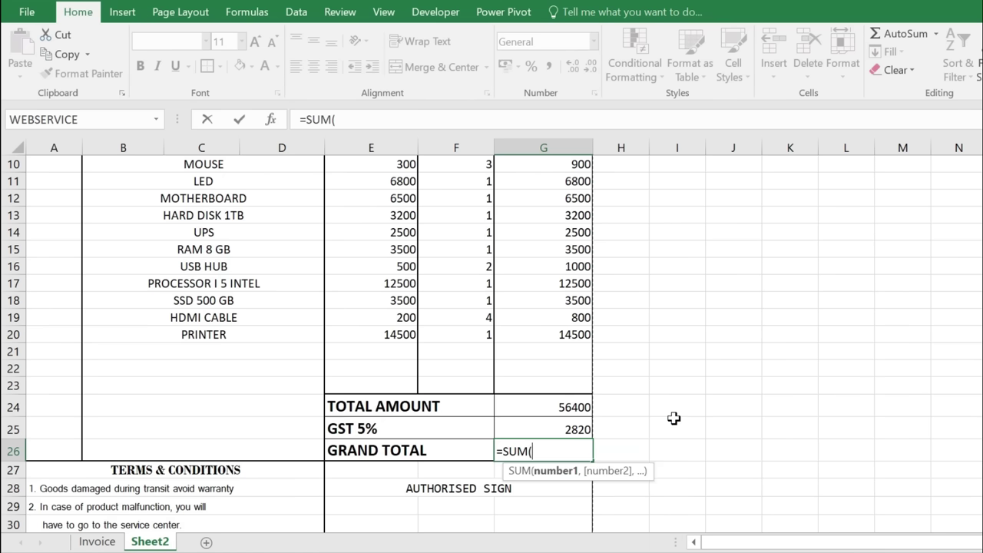
pyautogui.moveTo(555, 402); pyautogui.dragTo(555, 427)
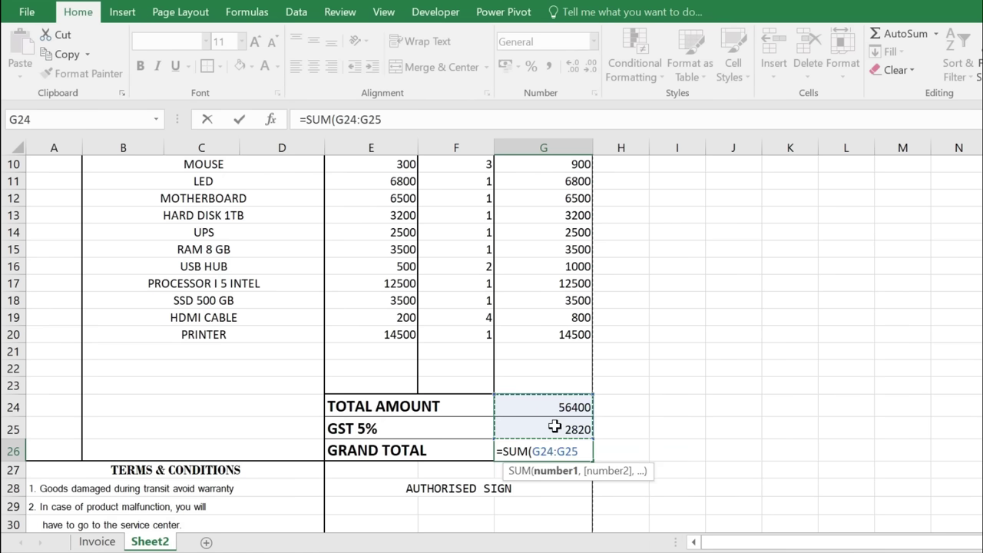
pyautogui.write(')')
pyautogui.press('Return')
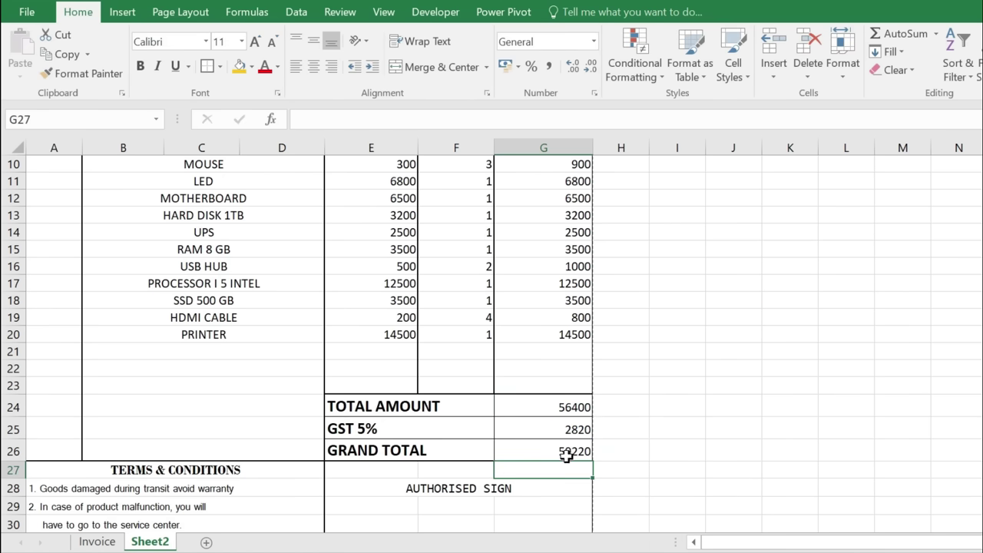
pyautogui.click(566, 456)
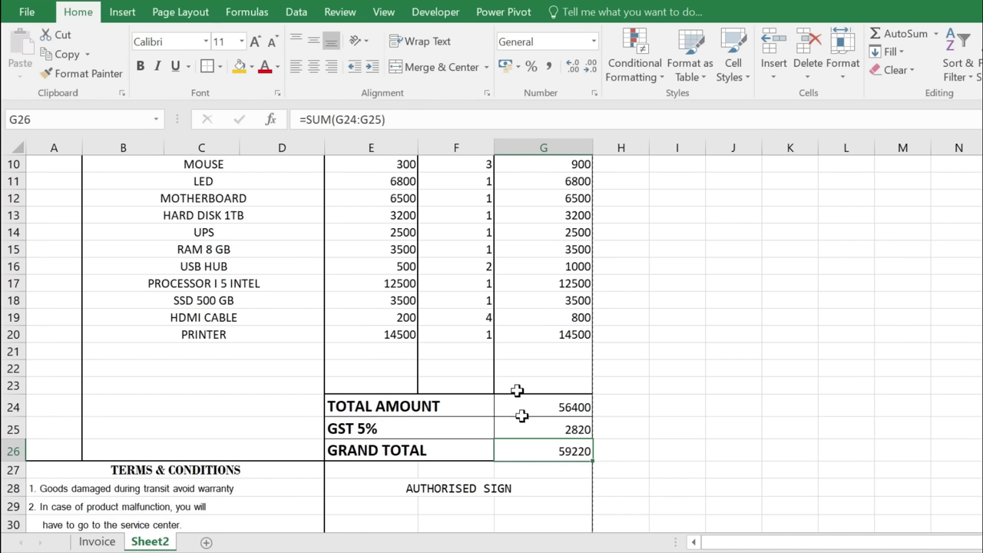
# Format the grand total in ₹ accounting format and set the height of rows 24–26.
pyautogui.click(518, 67)
pyautogui.click(538, 88)
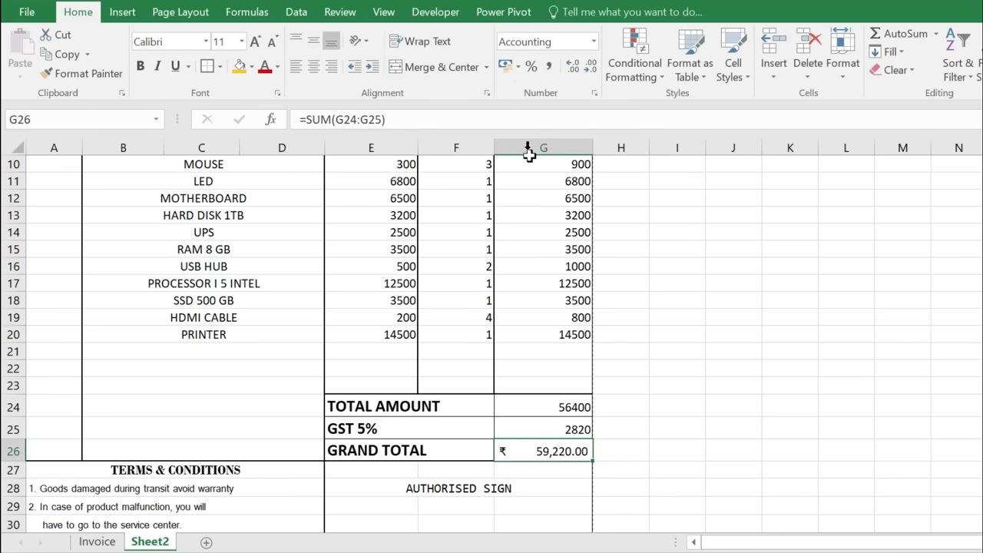
pyautogui.moveTo(14, 407); pyautogui.dragTo(13, 451)
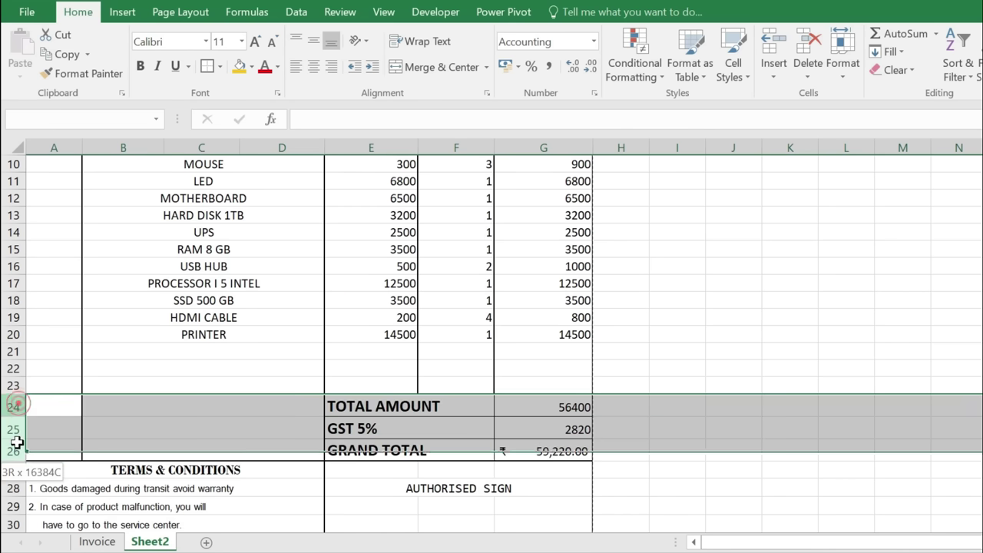
pyautogui.click(843, 57)
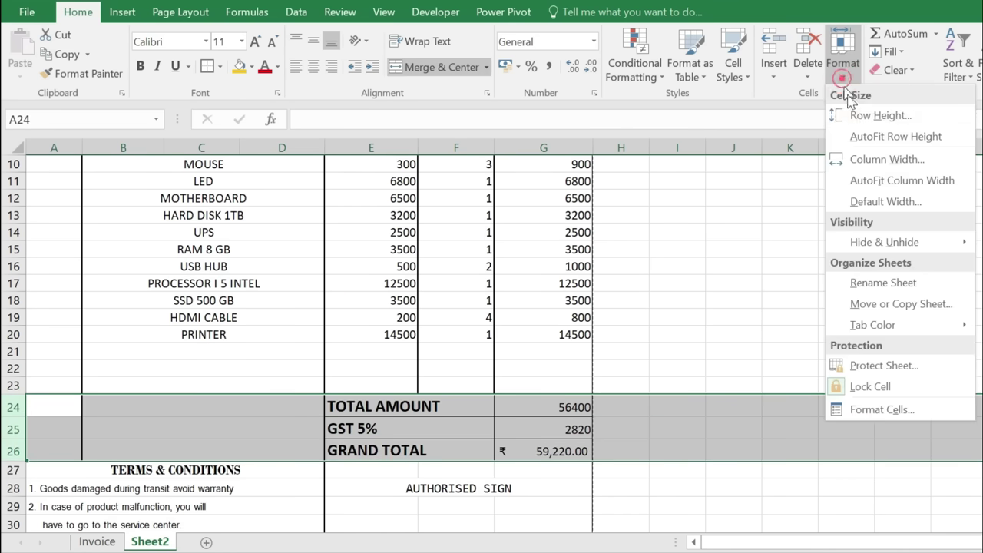
pyautogui.click(867, 115)
pyautogui.write('2')
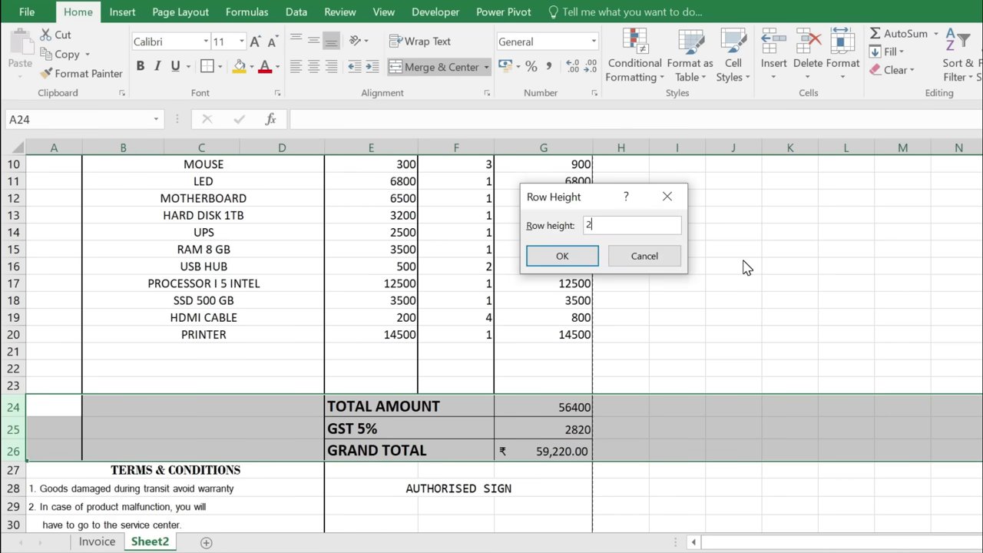
pyautogui.press('Return')
pyautogui.click(313, 424)
pyautogui.scroll(3, 158, 288)
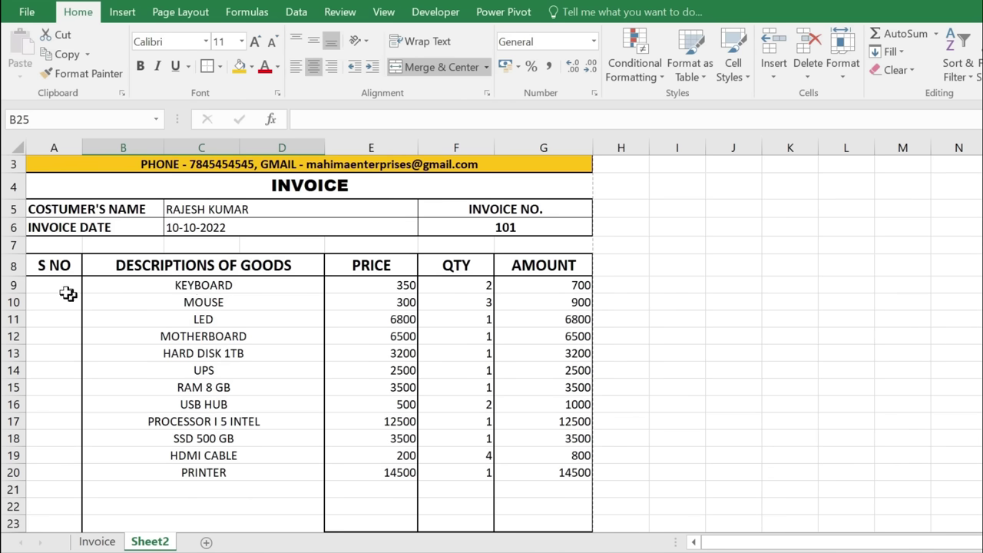
# Set the item rows 9–20 to row height 14.
pyautogui.moveTo(13, 286); pyautogui.dragTo(13, 473)
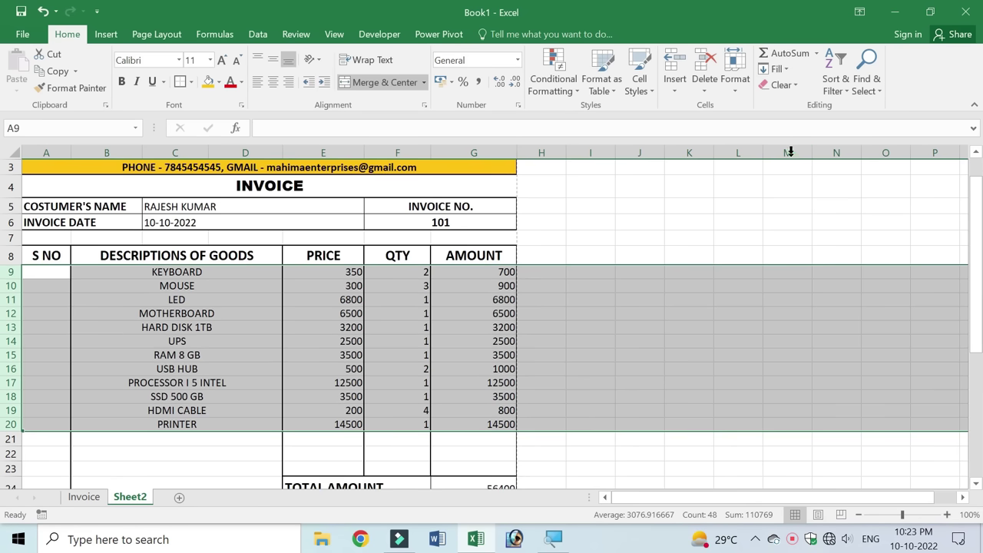
pyautogui.click(736, 73)
pyautogui.click(766, 126)
pyautogui.write('14')
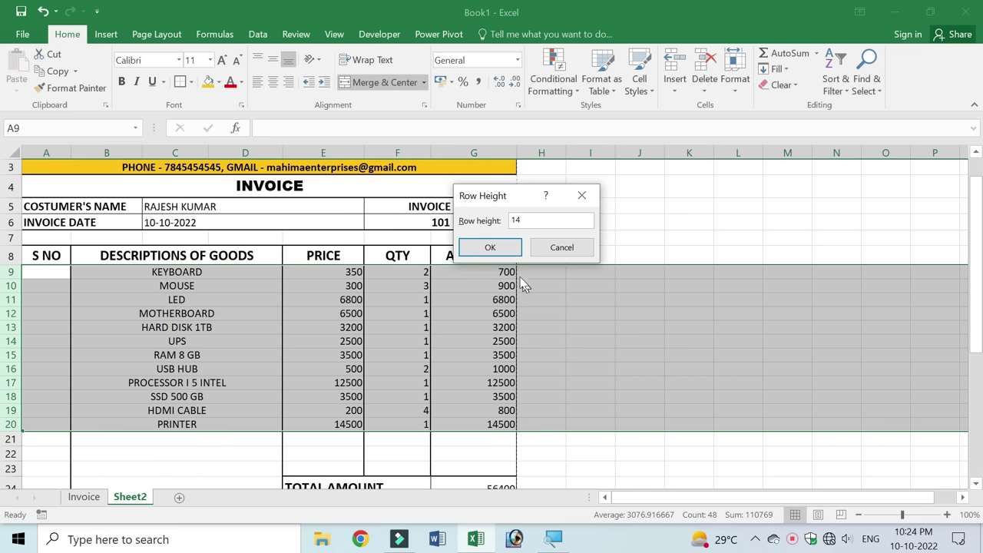
pyautogui.click(495, 246)
pyautogui.click(254, 357)
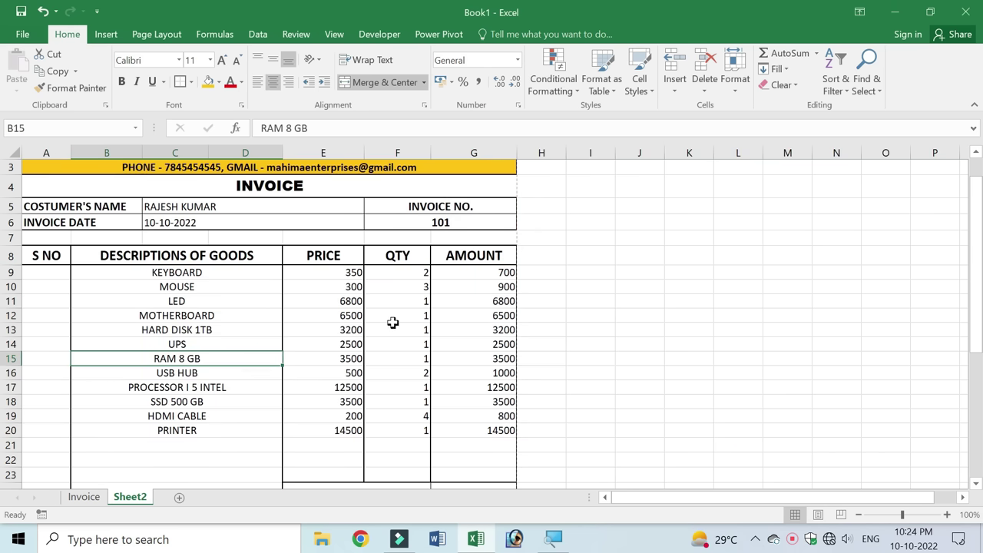
pyautogui.scroll(1, 393, 323)
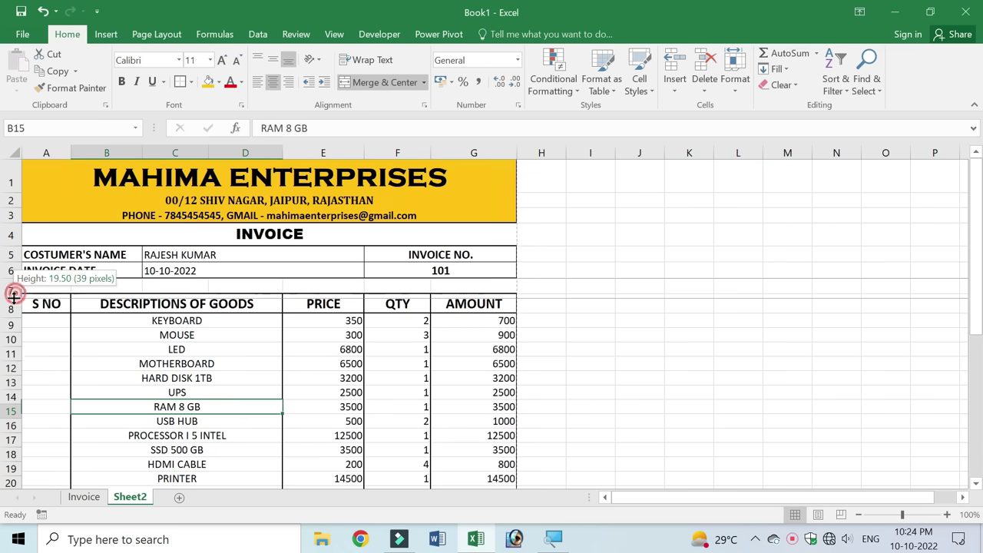
# Make the gap, title and customer rows taller, and bold the customer name and date.
pyautogui.moveTo(12, 294); pyautogui.dragTo(13, 325)
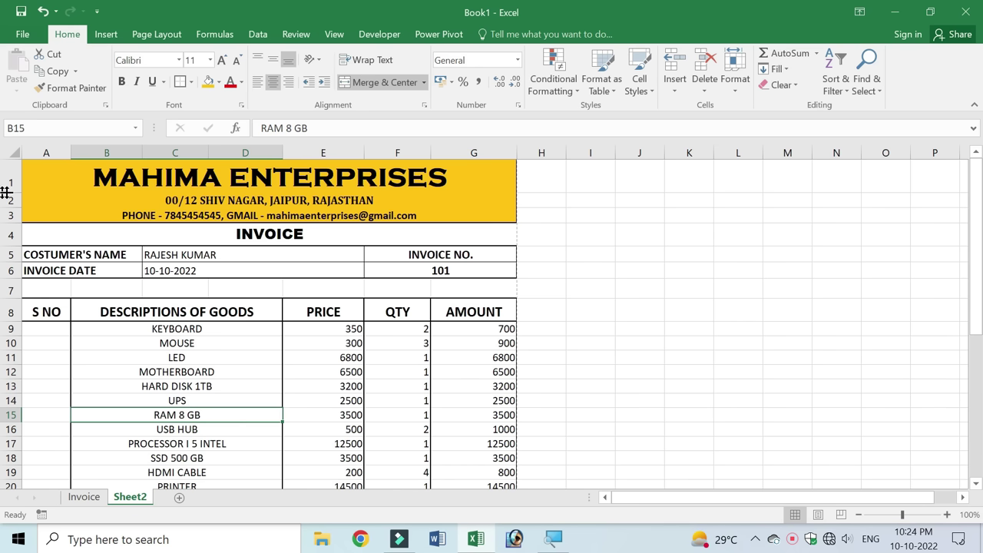
pyautogui.moveTo(9, 193); pyautogui.dragTo(9, 227)
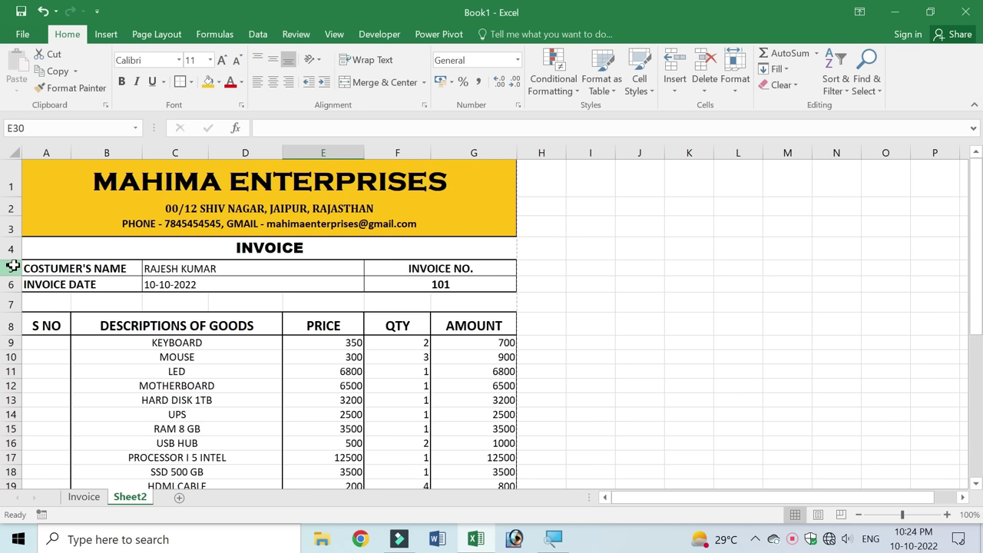
pyautogui.moveTo(10, 268); pyautogui.dragTo(14, 301)
pyautogui.click(262, 325)
pyautogui.moveTo(184, 274); pyautogui.dragTo(186, 286)
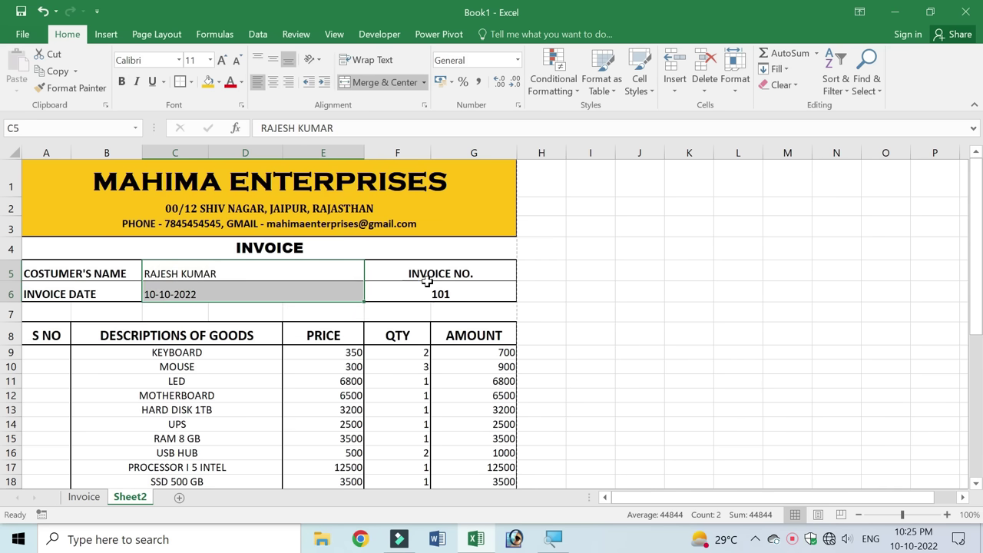
pyautogui.click(122, 82)
pyautogui.click(254, 341)
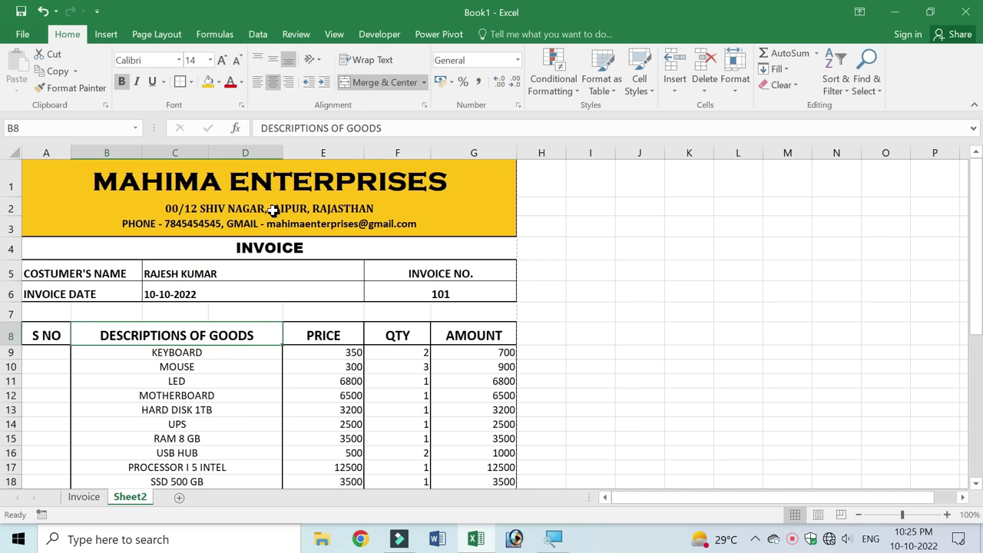
pyautogui.scroll(-2, 270, 321)
pyautogui.scroll(-4, 338, 395)
# Open the invoice's print preview and scroll through it at actual size.
pyautogui.hotkey('ctrl', 's')
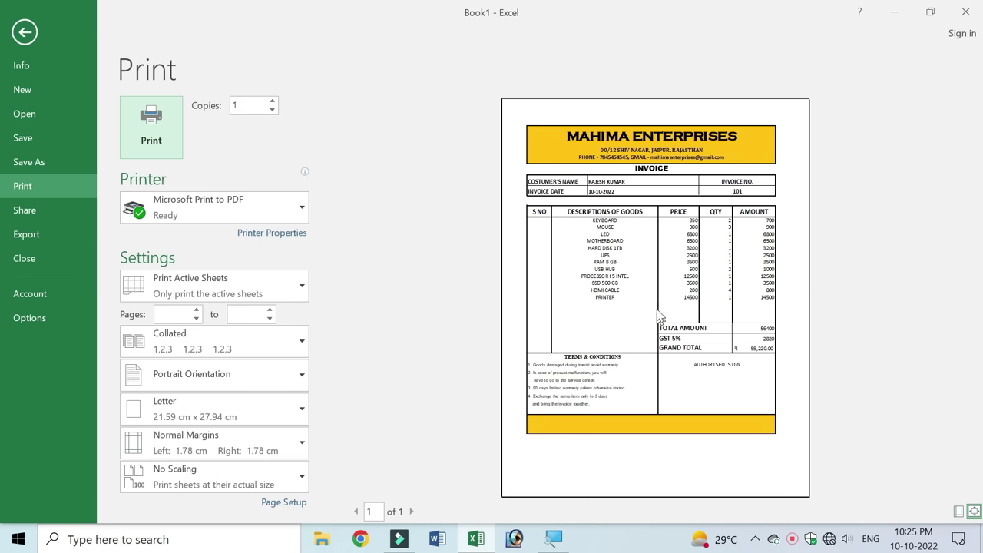
pyautogui.click(659, 269)
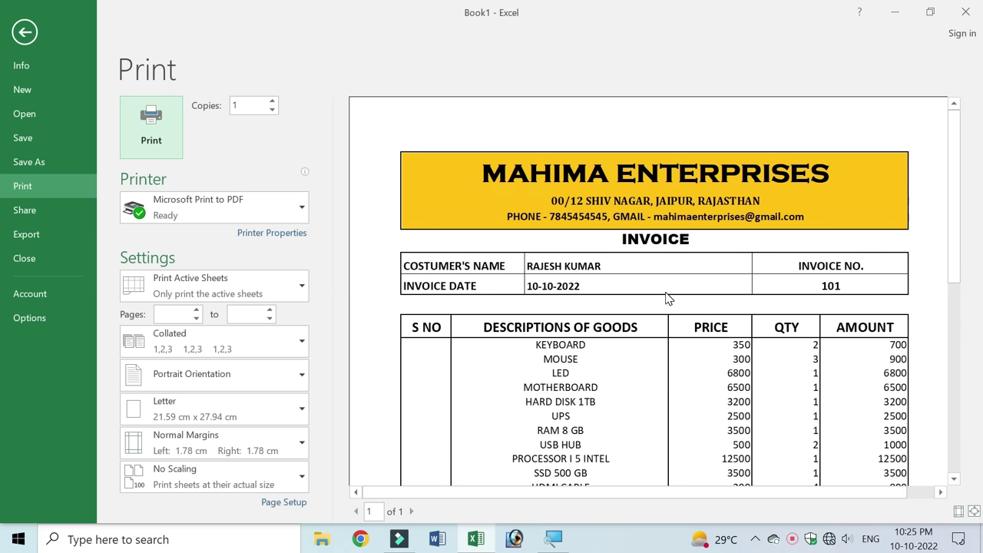
pyautogui.scroll(-1, 666, 292)
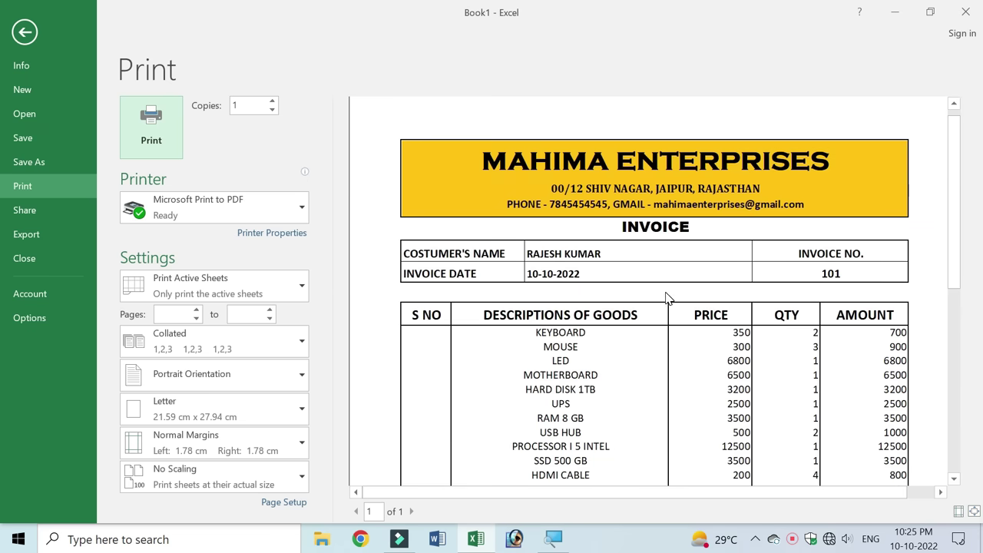
pyautogui.scroll(-1, 665, 292)
pyautogui.scroll(-1, 665, 292)
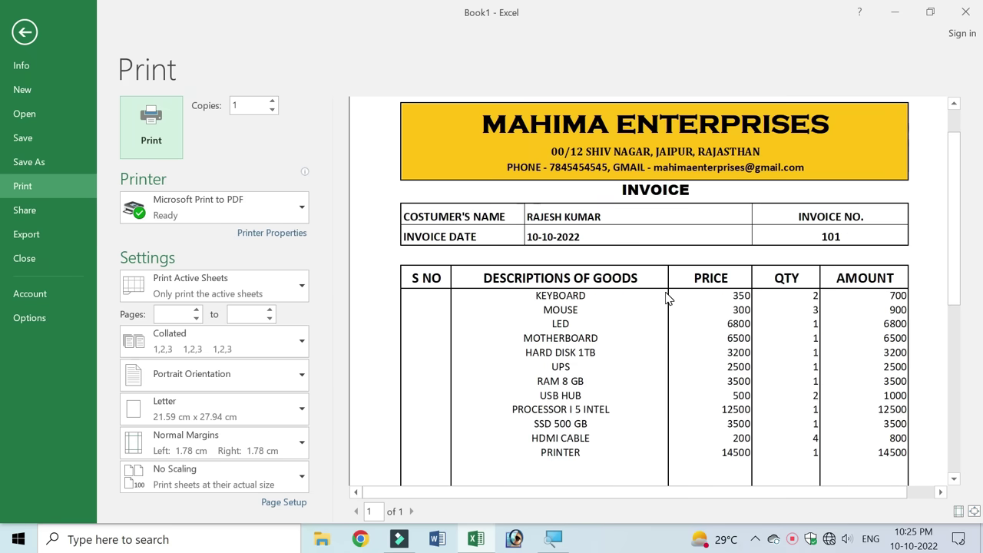
pyautogui.scroll(-5, 665, 292)
pyautogui.scroll(-1, 940, 272)
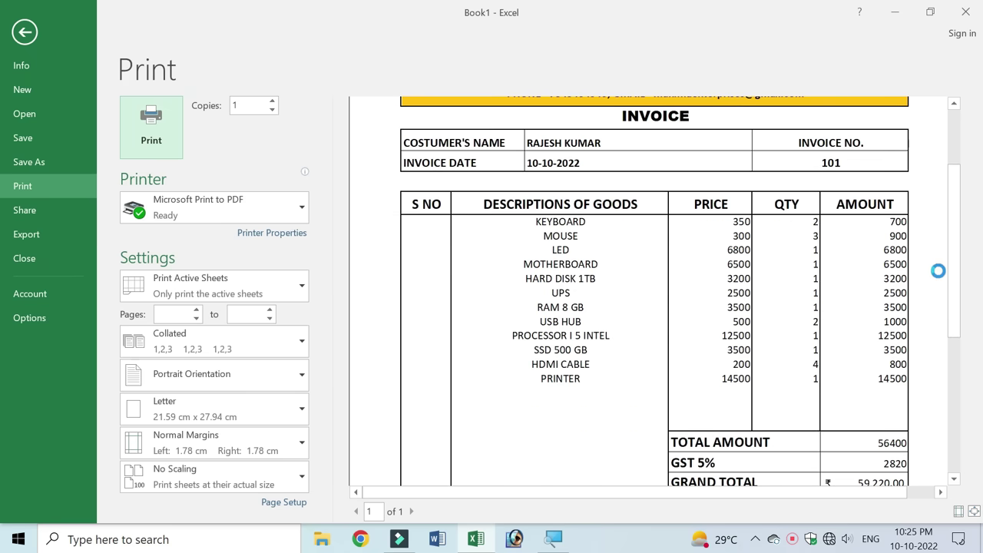
pyautogui.scroll(-3, 939, 270)
pyautogui.scroll(-10, 939, 270)
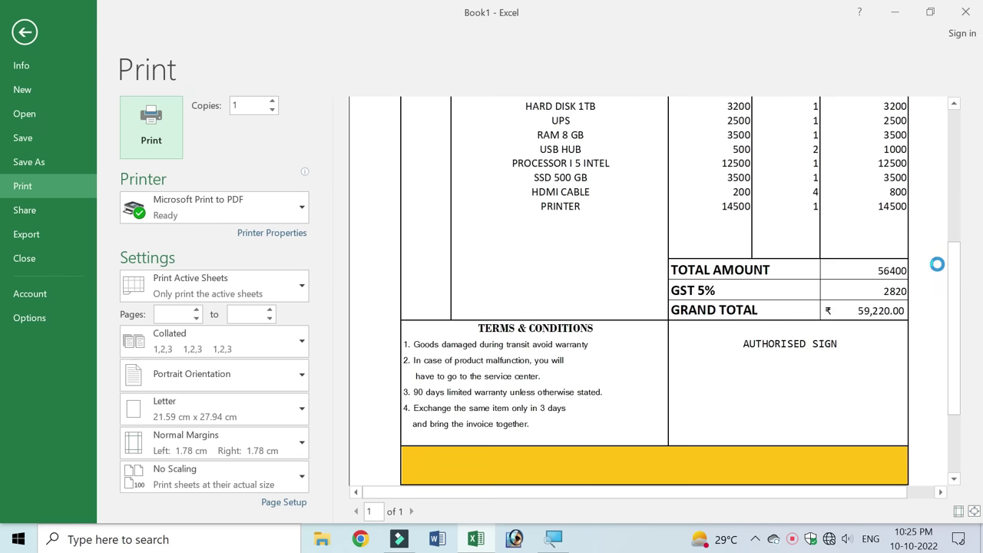
pyautogui.scroll(-1, 939, 268)
# Show the full page in the preview and change the paper size from Letter to A4.
pyautogui.click(935, 270)
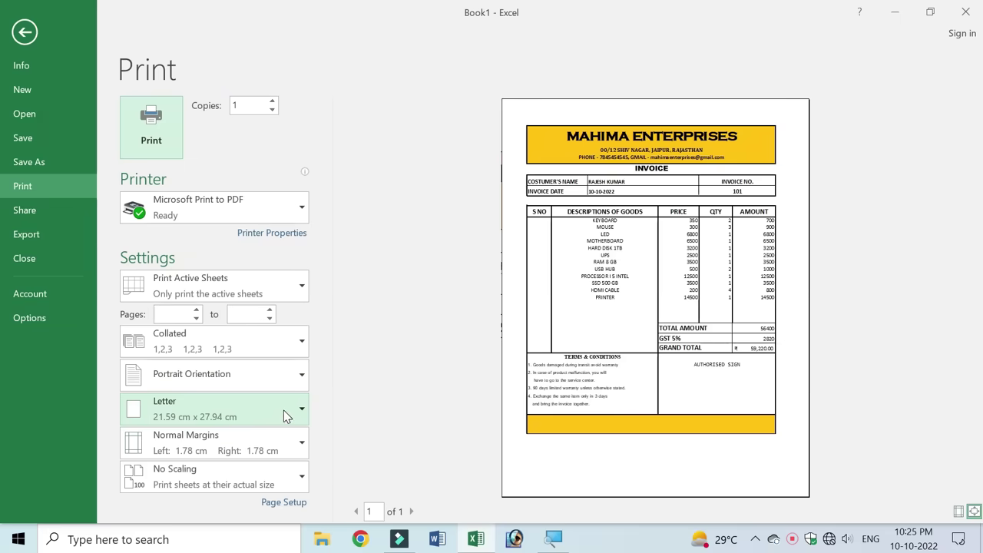
pyautogui.click(284, 411)
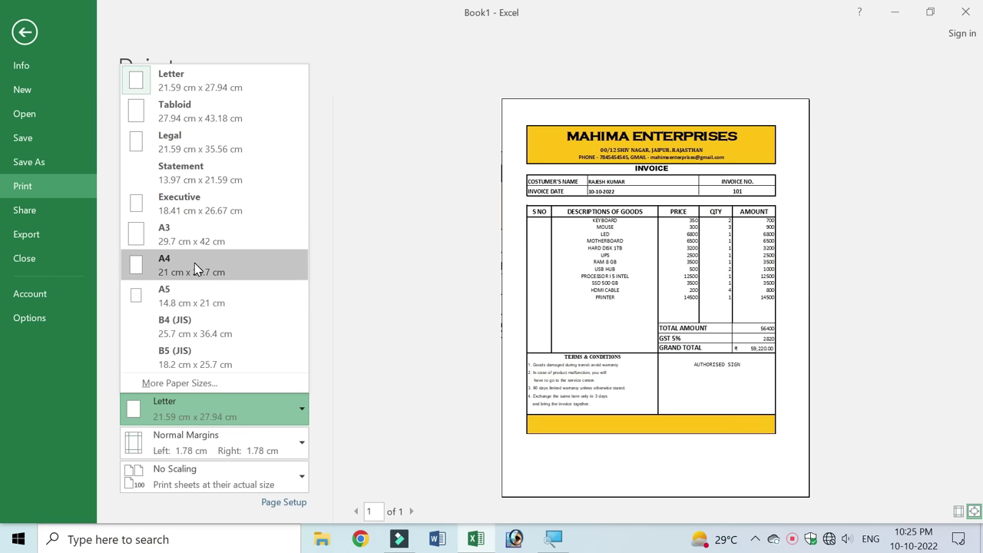
pyautogui.click(195, 268)
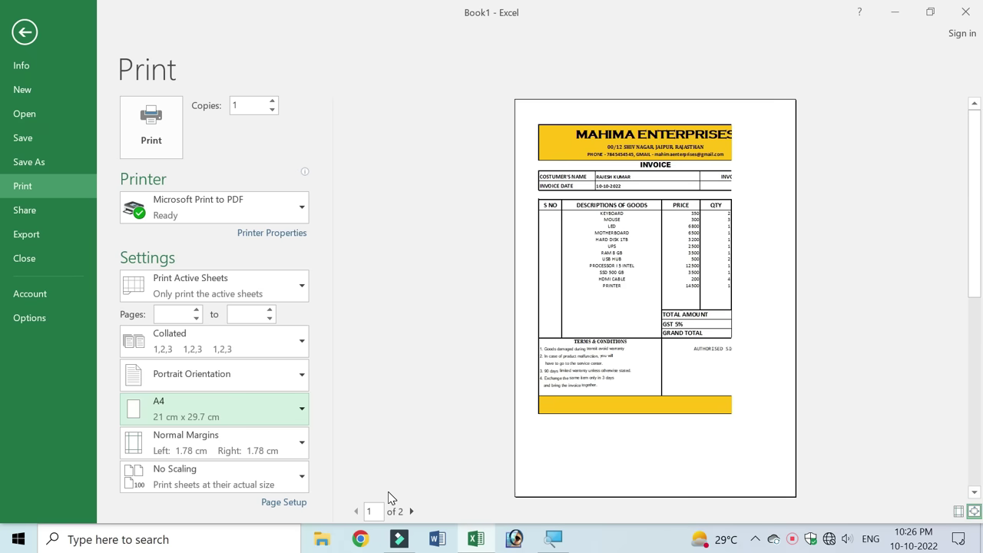
# Back on the sheet, narrow column D slightly, then recheck the invoice in print preview.
pyautogui.press('Escape')
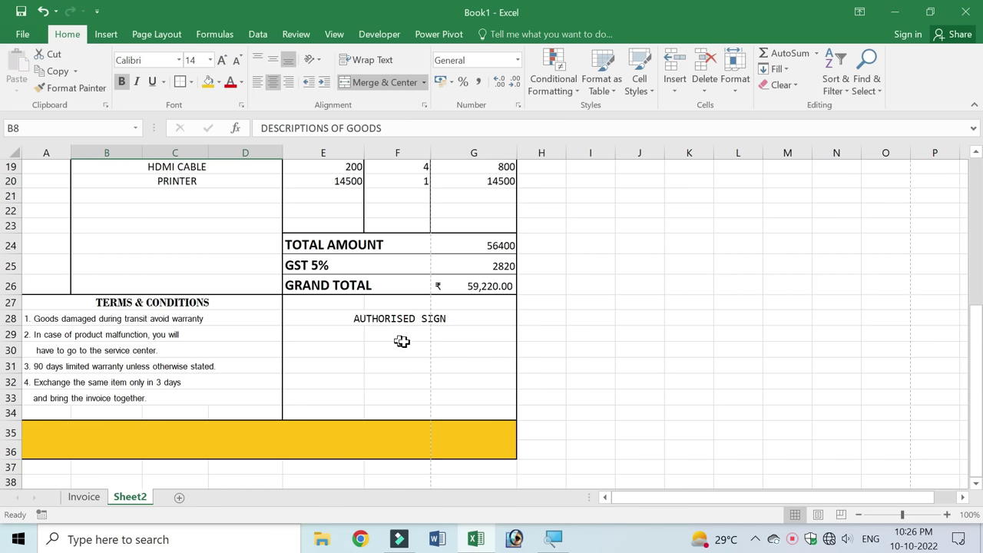
pyautogui.scroll(3, 402, 340)
pyautogui.scroll(2, 417, 347)
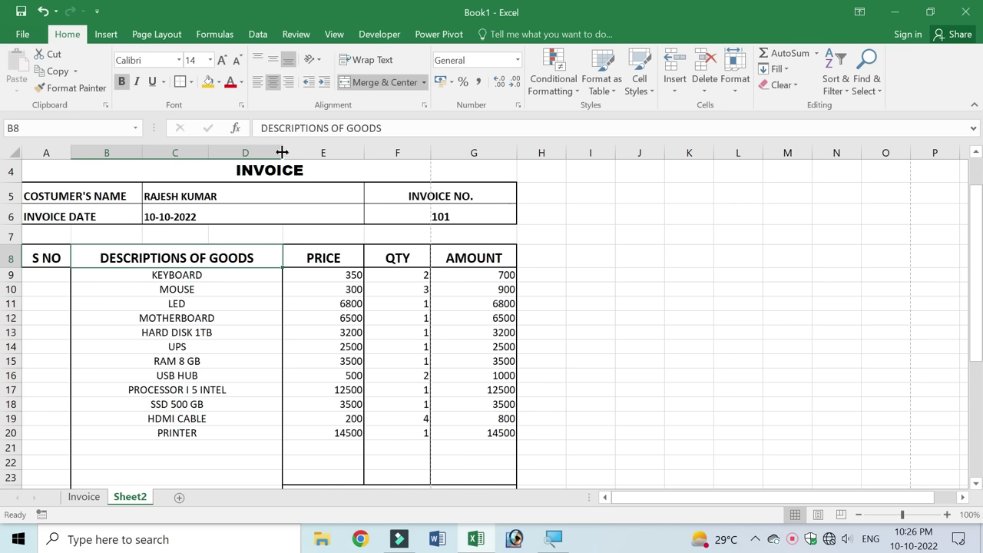
pyautogui.moveTo(282, 152); pyautogui.dragTo(262, 153)
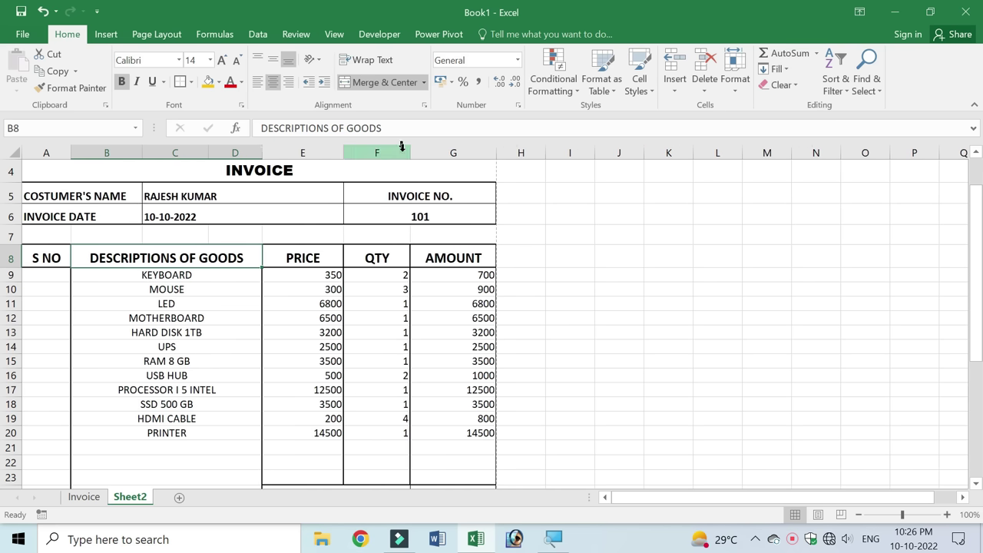
pyautogui.hotkey('ctrl', 'p')
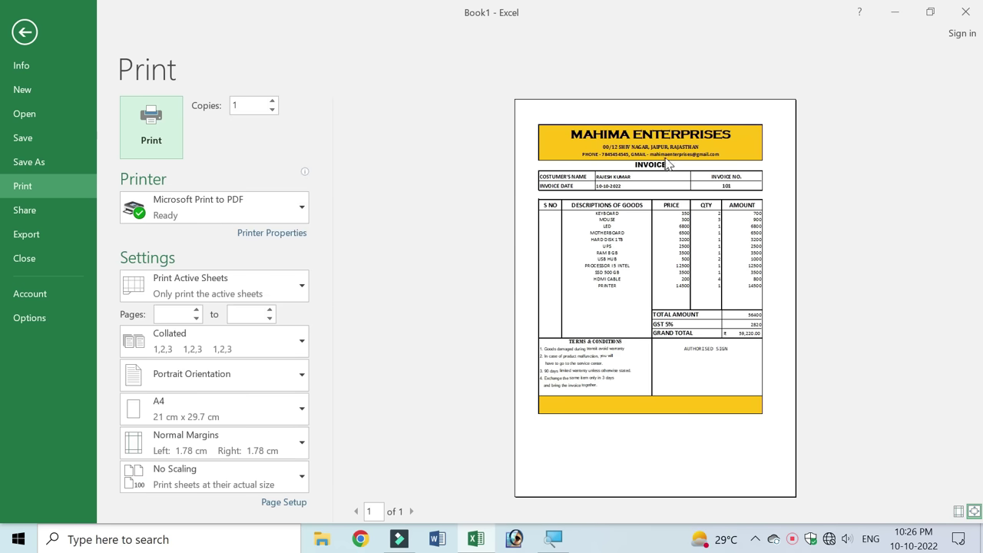
# Set the invoice's top margin to 3 cm in Custom Margins.
pyautogui.click(302, 447)
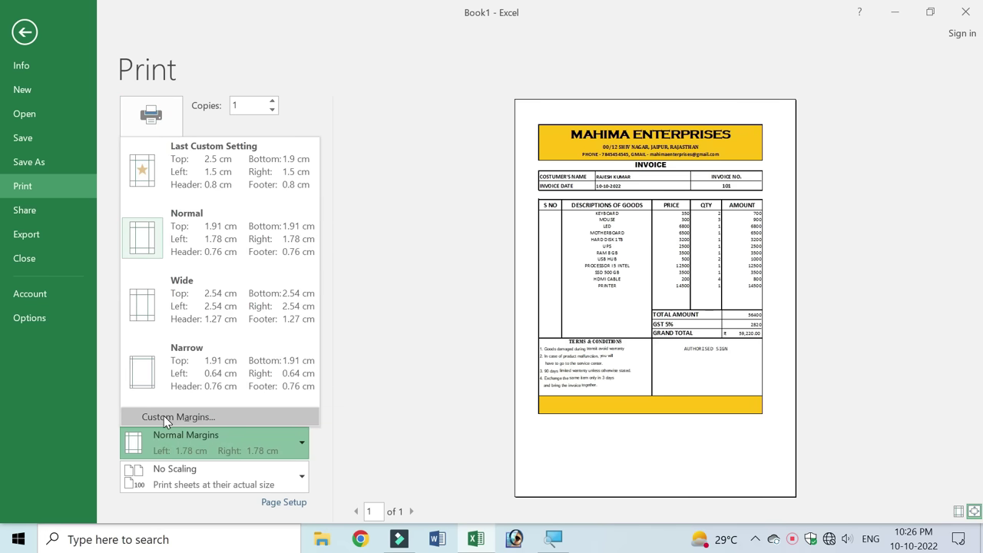
pyautogui.click(199, 417)
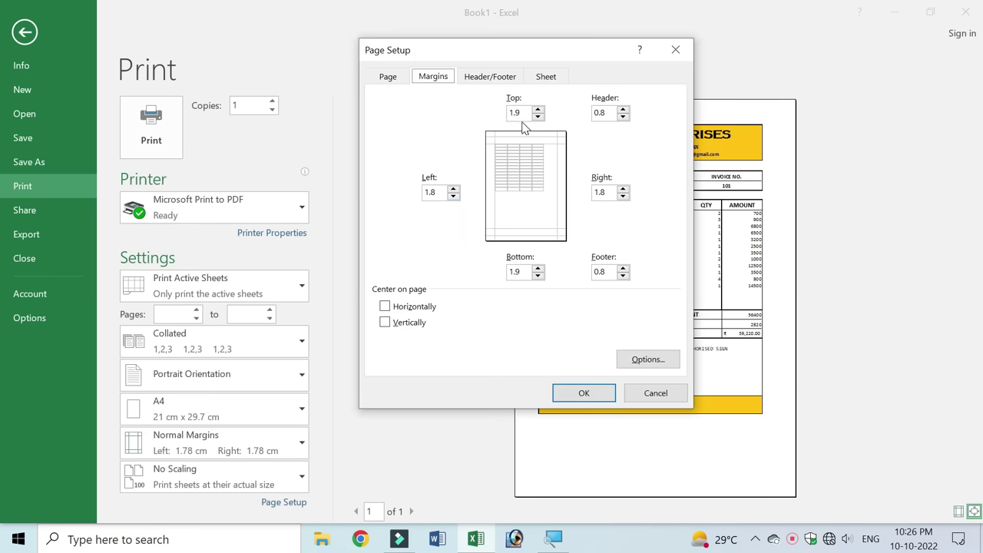
pyautogui.moveTo(519, 112); pyautogui.dragTo(501, 113)
pyautogui.press('Return')
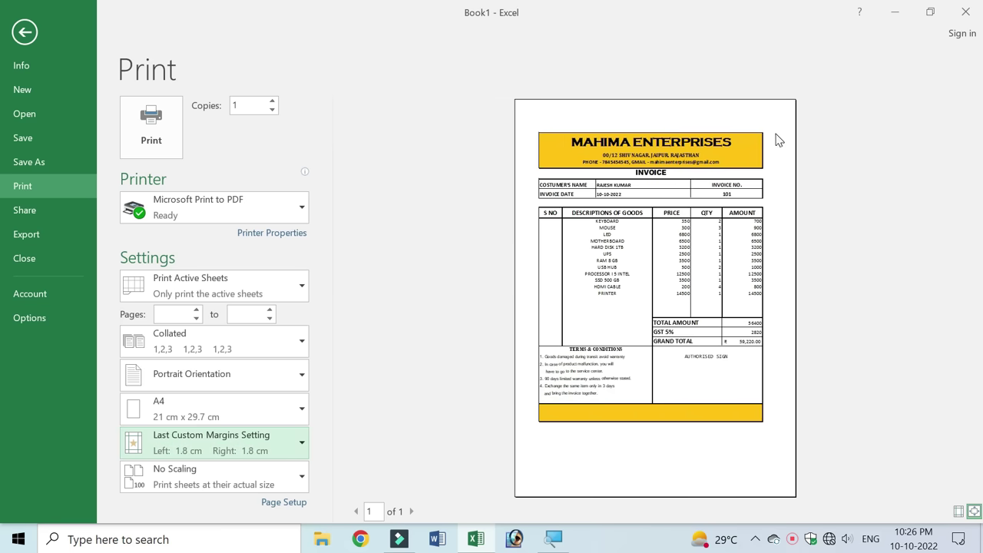
pyautogui.click(300, 444)
pyautogui.click(204, 415)
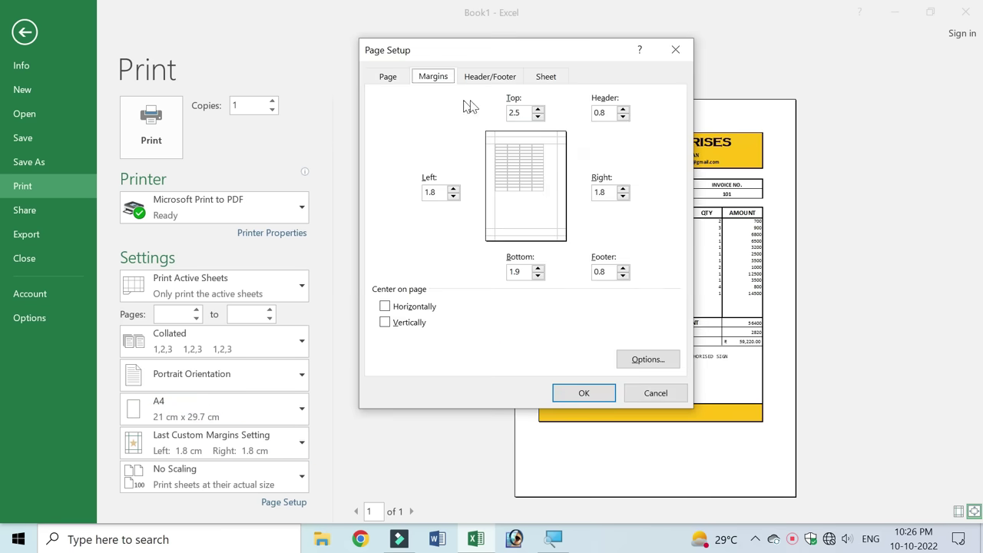
pyautogui.doubleClick(517, 113)
pyautogui.write('3')
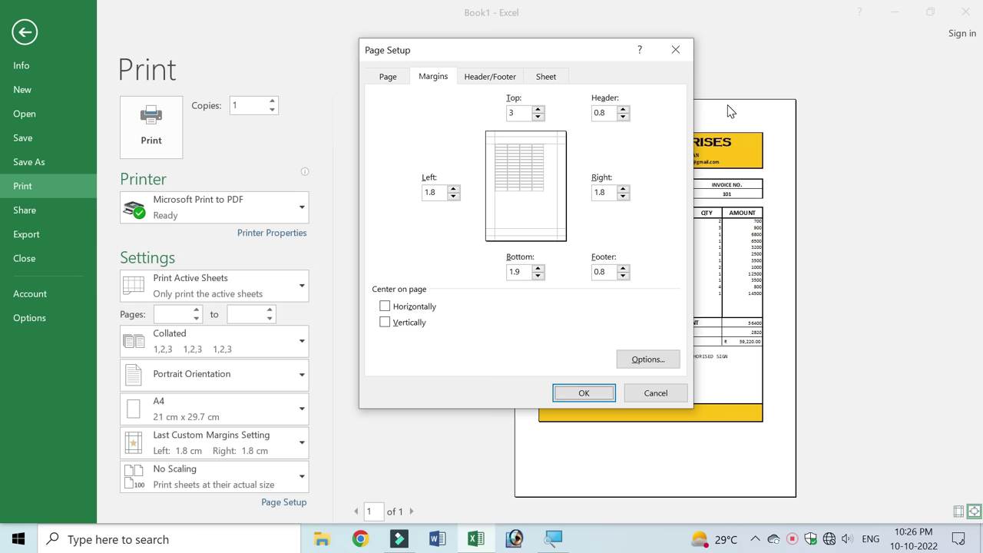
pyautogui.press('Return')
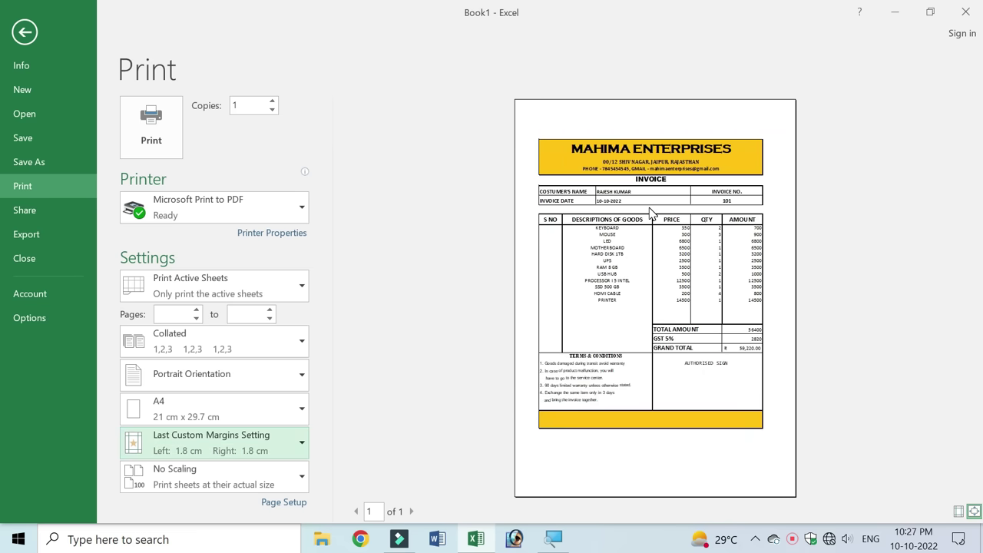
# Center the invoice horizontally on the A4 page in Page Setup.
pyautogui.click(295, 442)
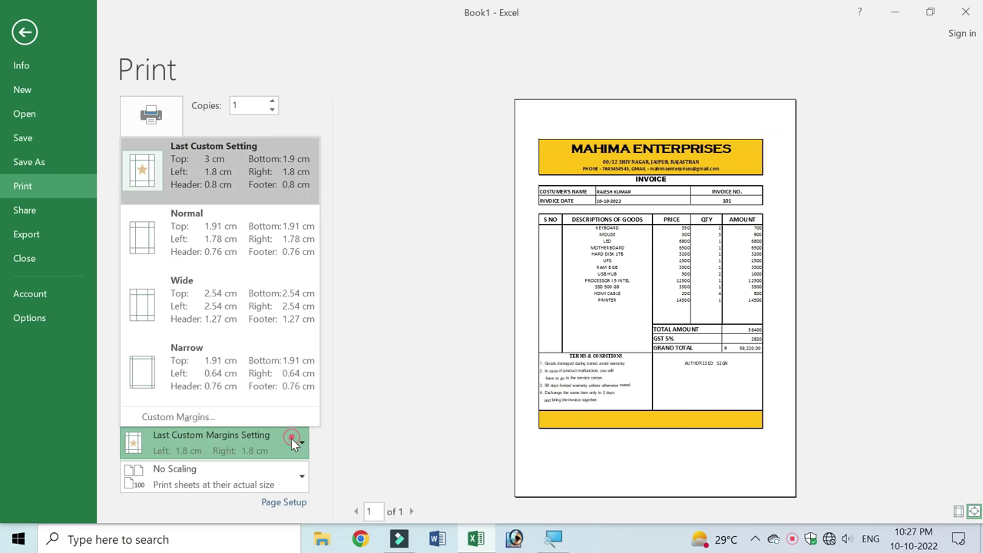
pyautogui.click(215, 416)
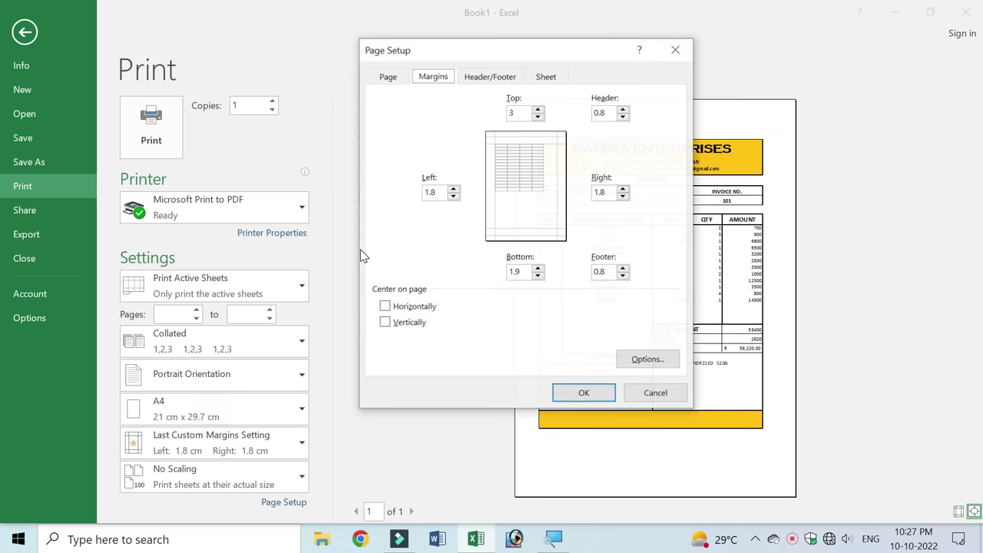
pyautogui.click(385, 305)
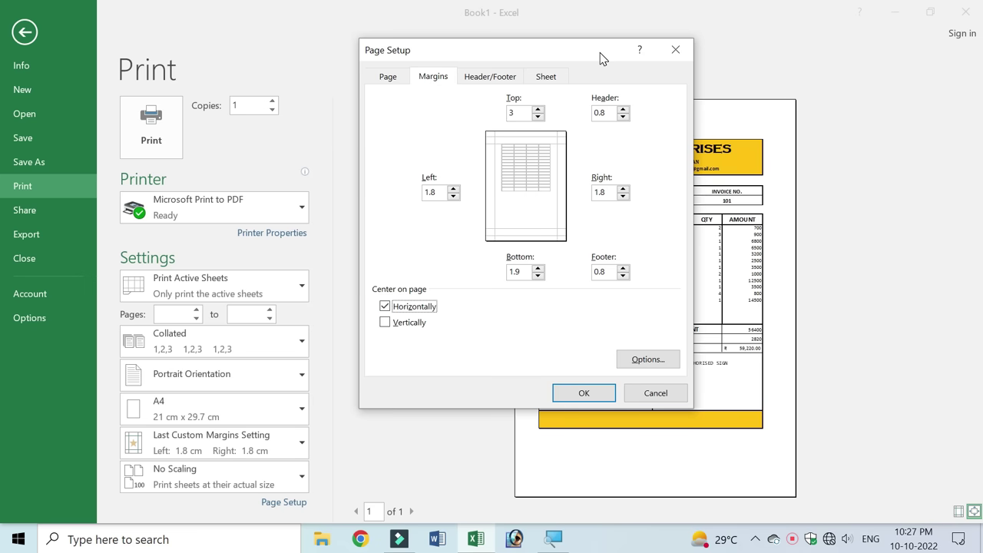
pyautogui.moveTo(600, 53); pyautogui.dragTo(395, 52)
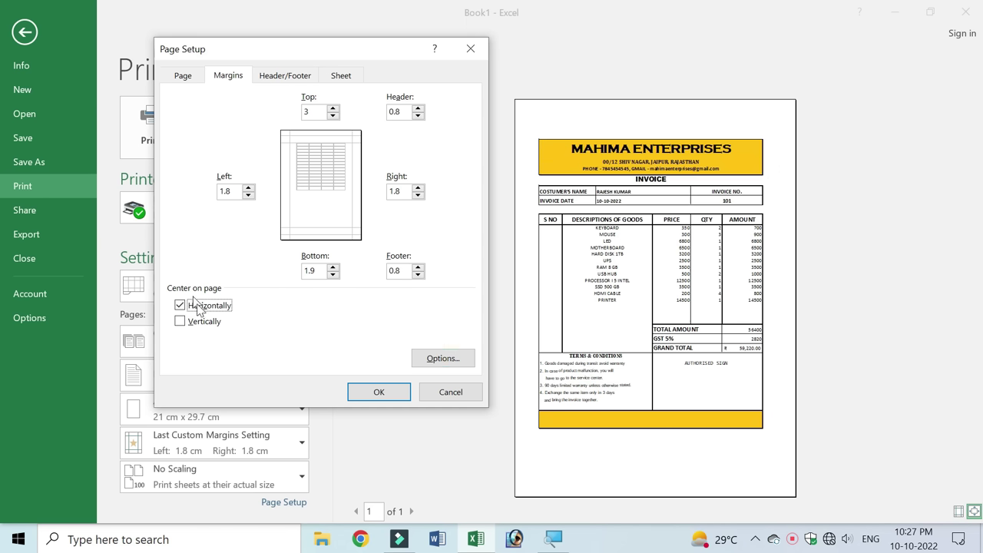
pyautogui.click(374, 388)
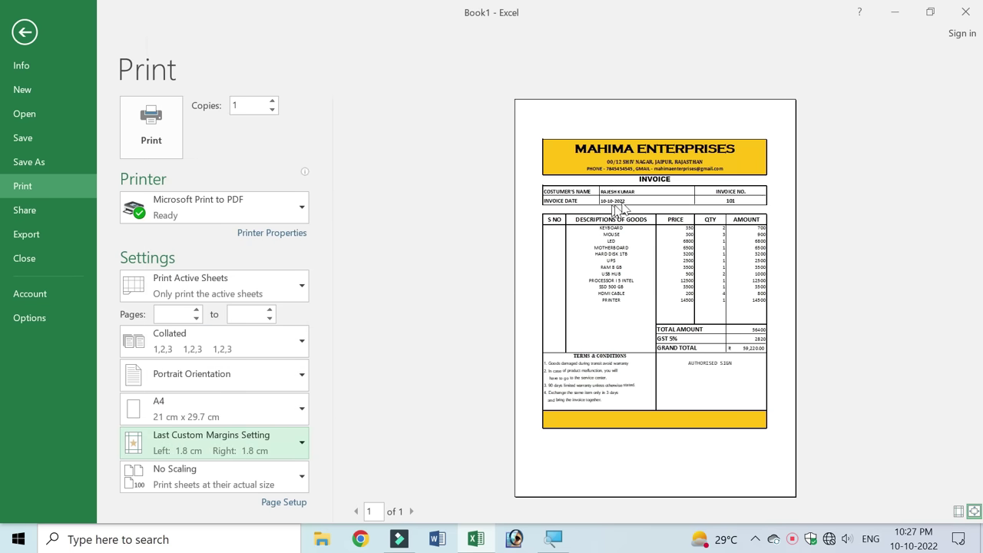